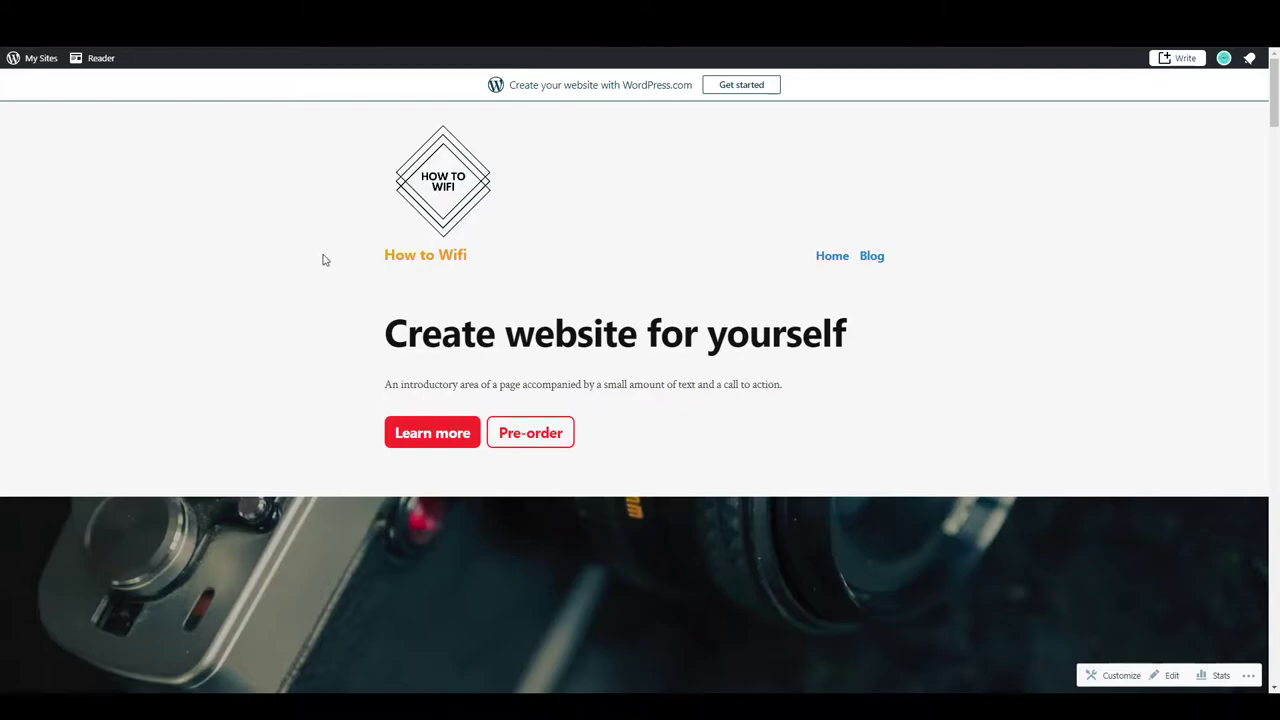
- Look through the finished How to Wifi example homepage, from the header and product sections to the customer testimonials
scroll(340, 259, down, 1)
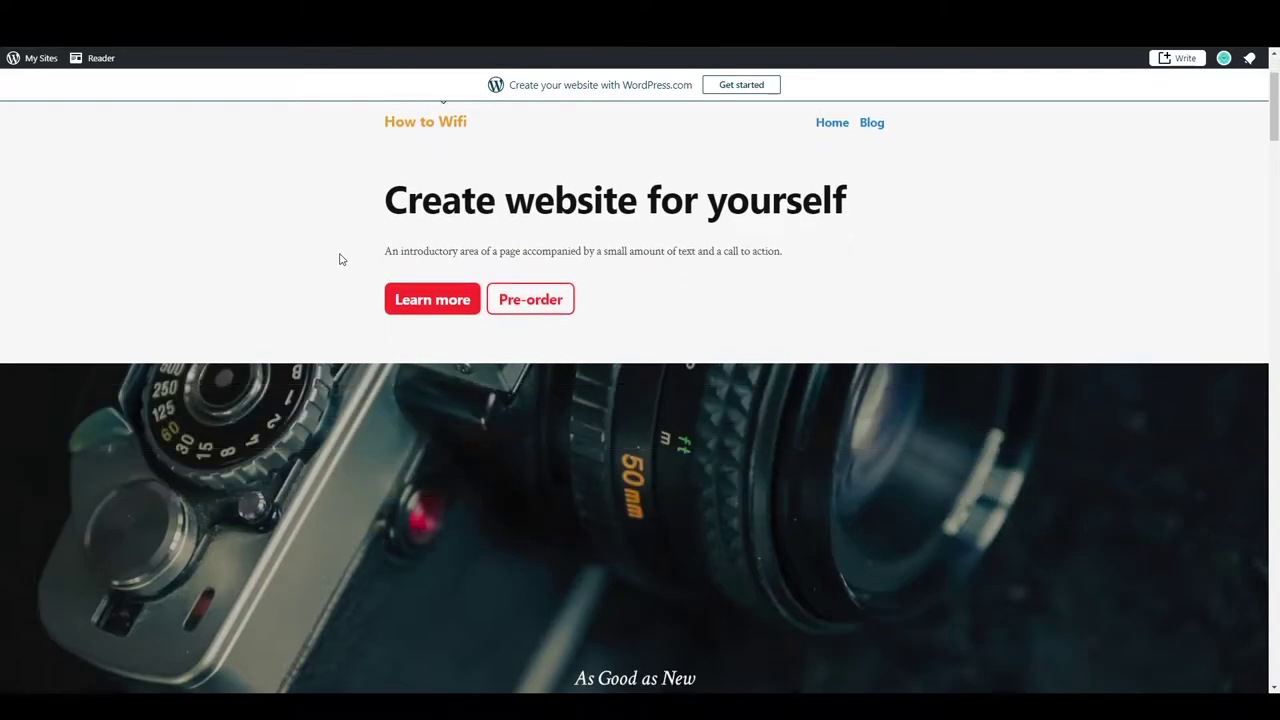
scroll(340, 259, up, 1)
scroll(340, 259, down, 2)
scroll(338, 259, down, 7)
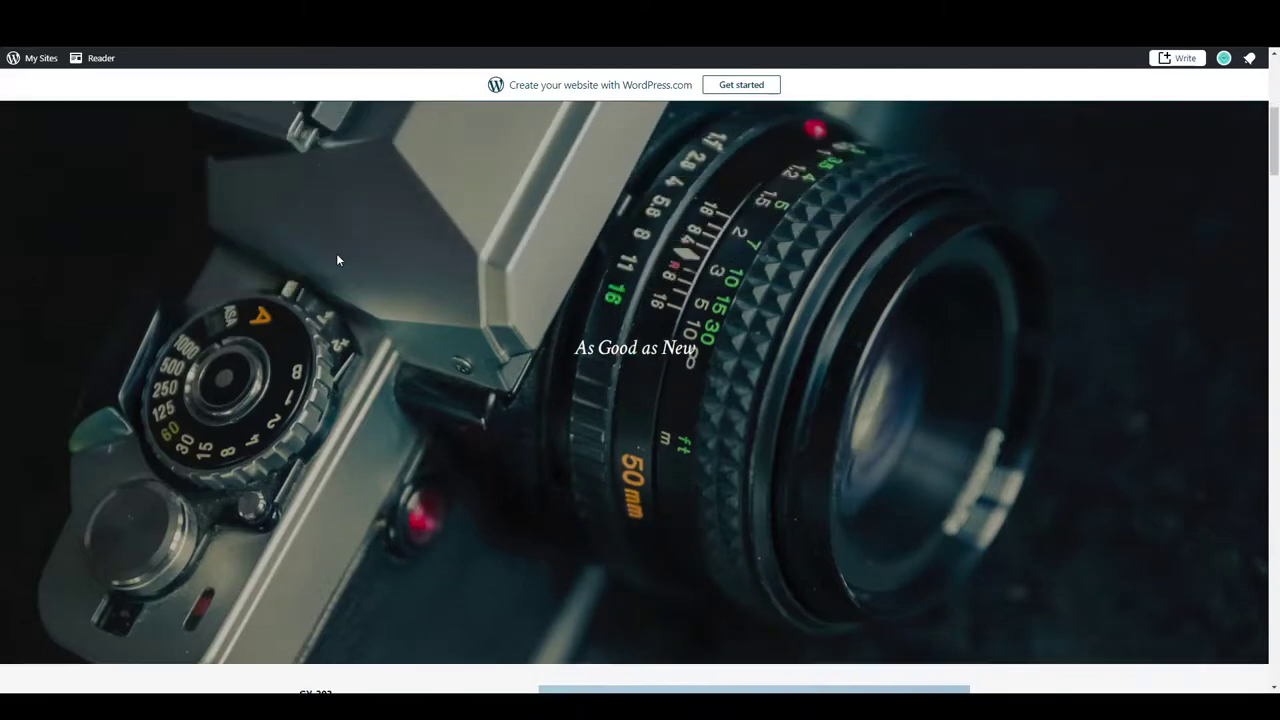
scroll(337, 260, down, 10)
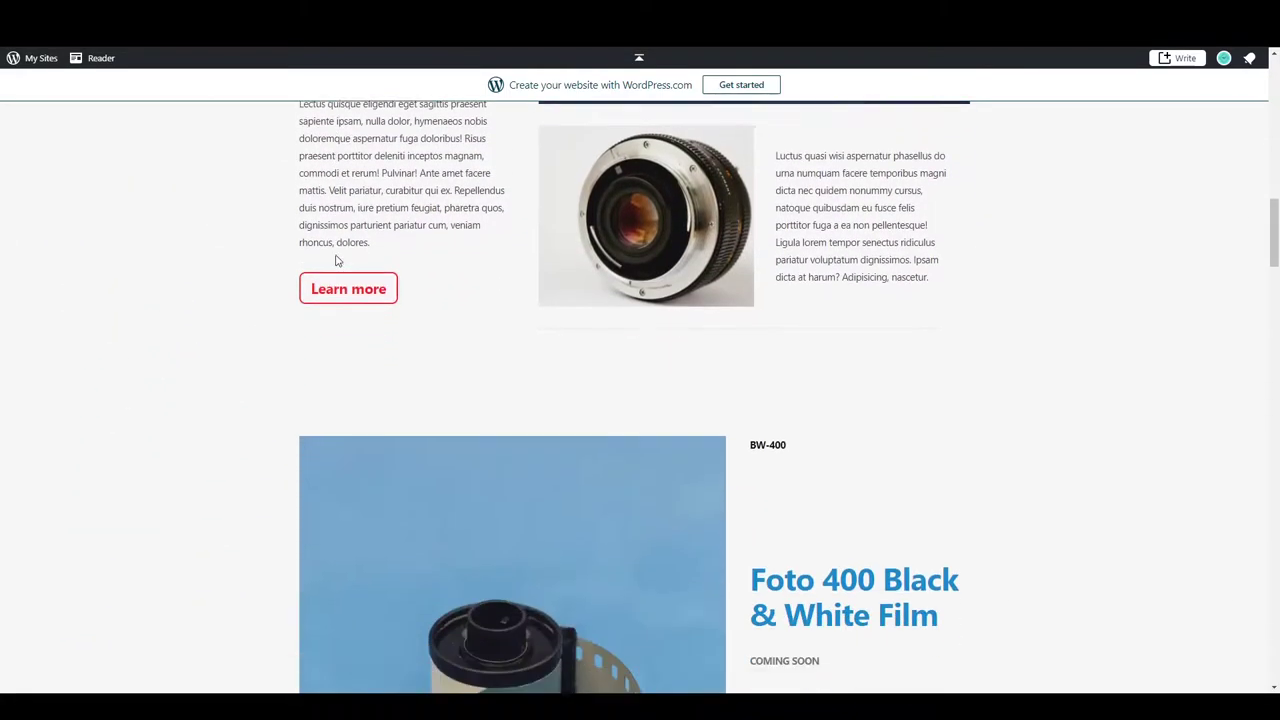
scroll(337, 260, down, 10)
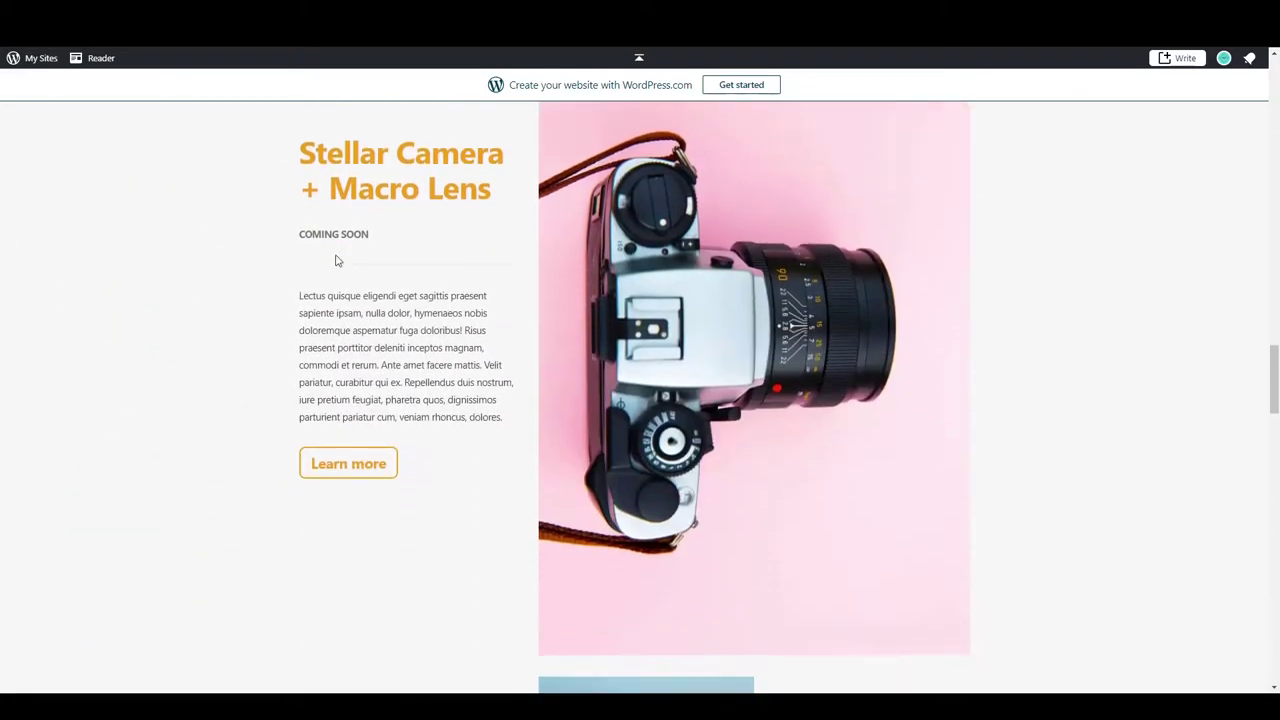
scroll(337, 260, down, 10)
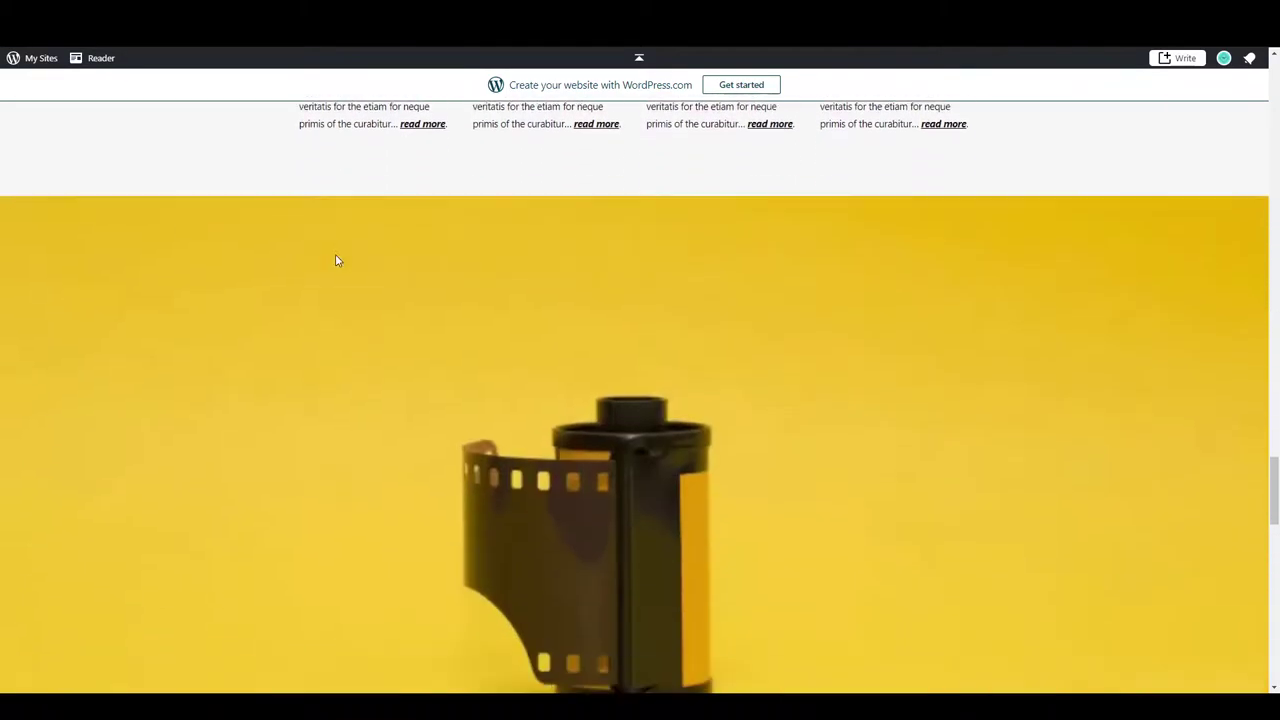
scroll(336, 261, down, 5)
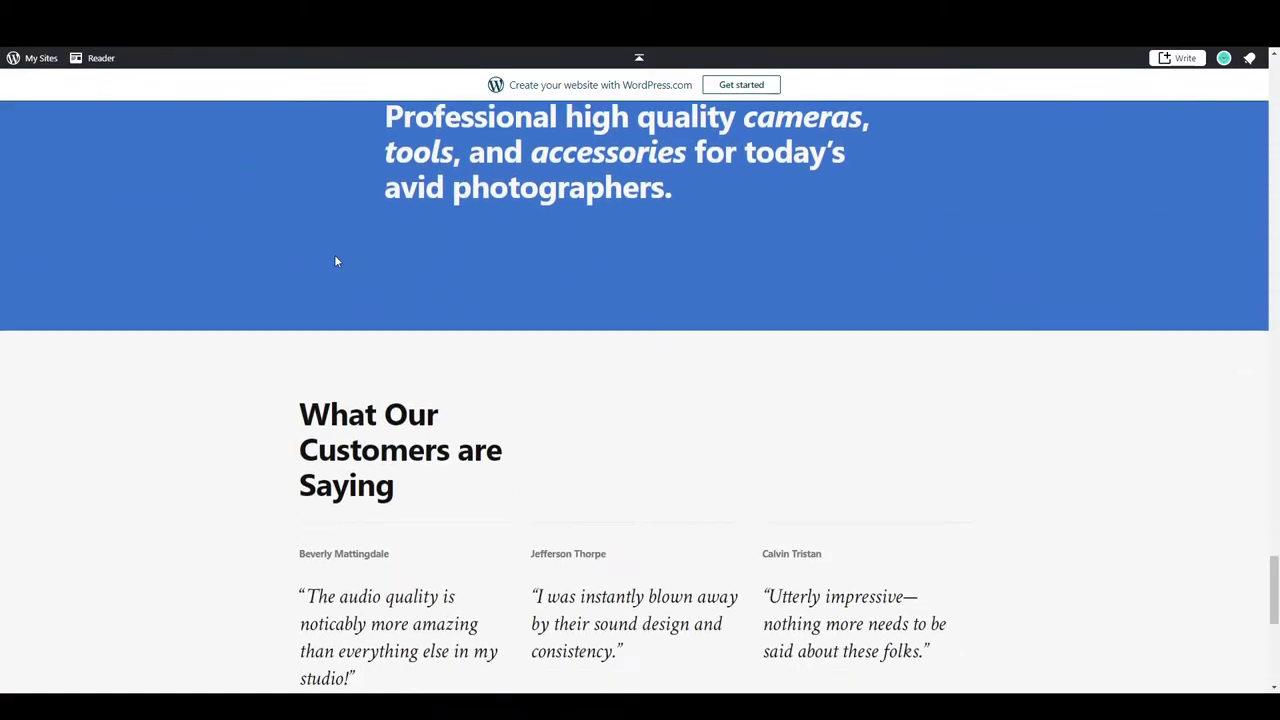
scroll(336, 261, up, 10)
scroll(336, 261, up, 15)
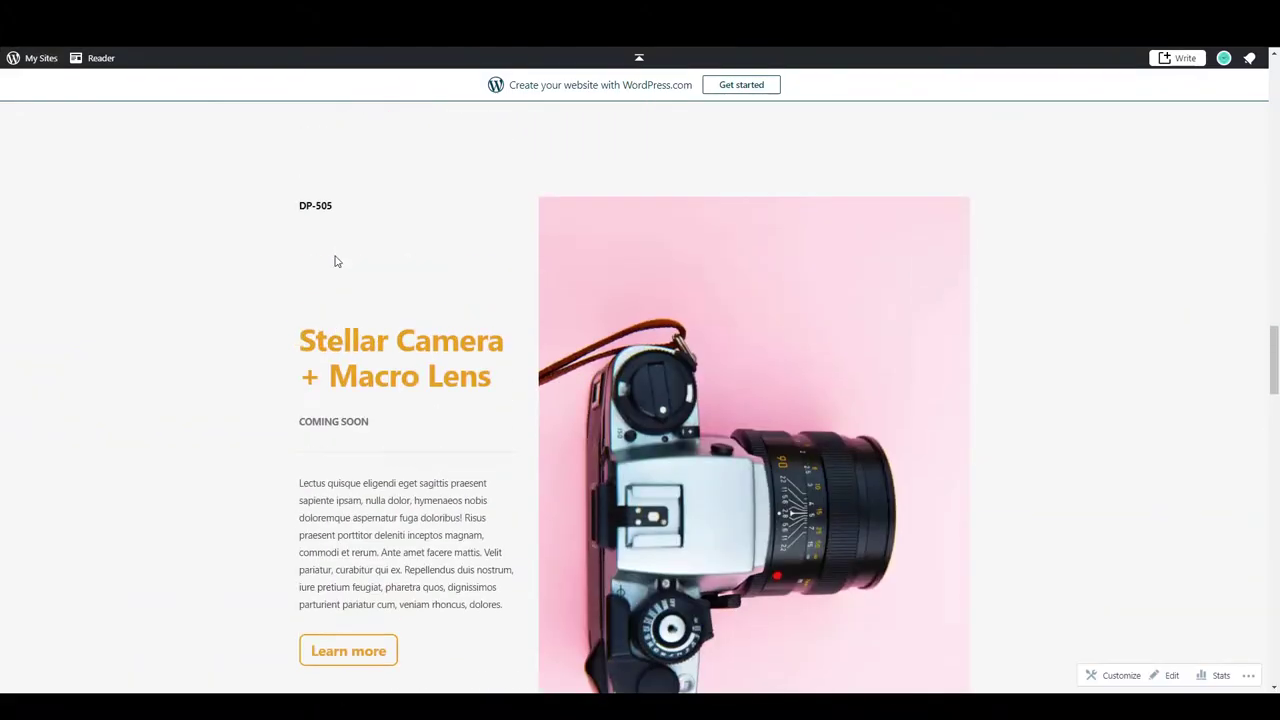
scroll(337, 261, up, 10)
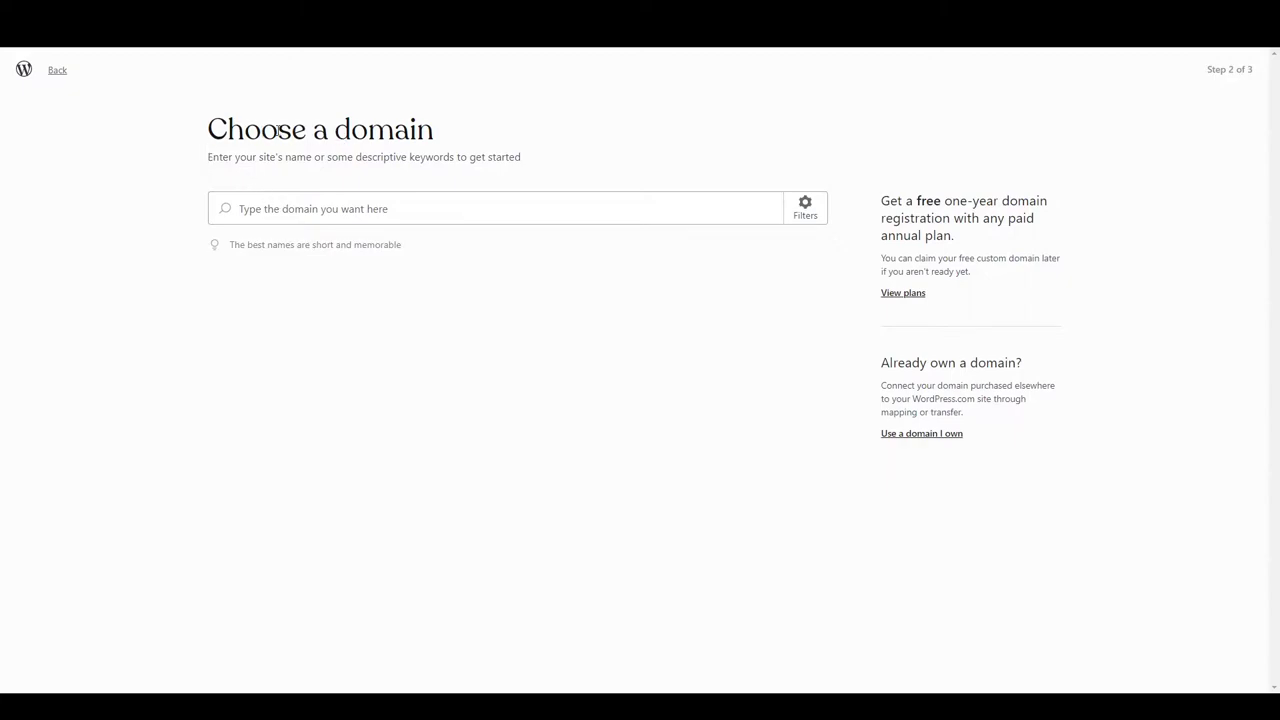
- Search for the domain howtowifi and select the free howtowifi247942704.wordpress.com address
click(284, 207)
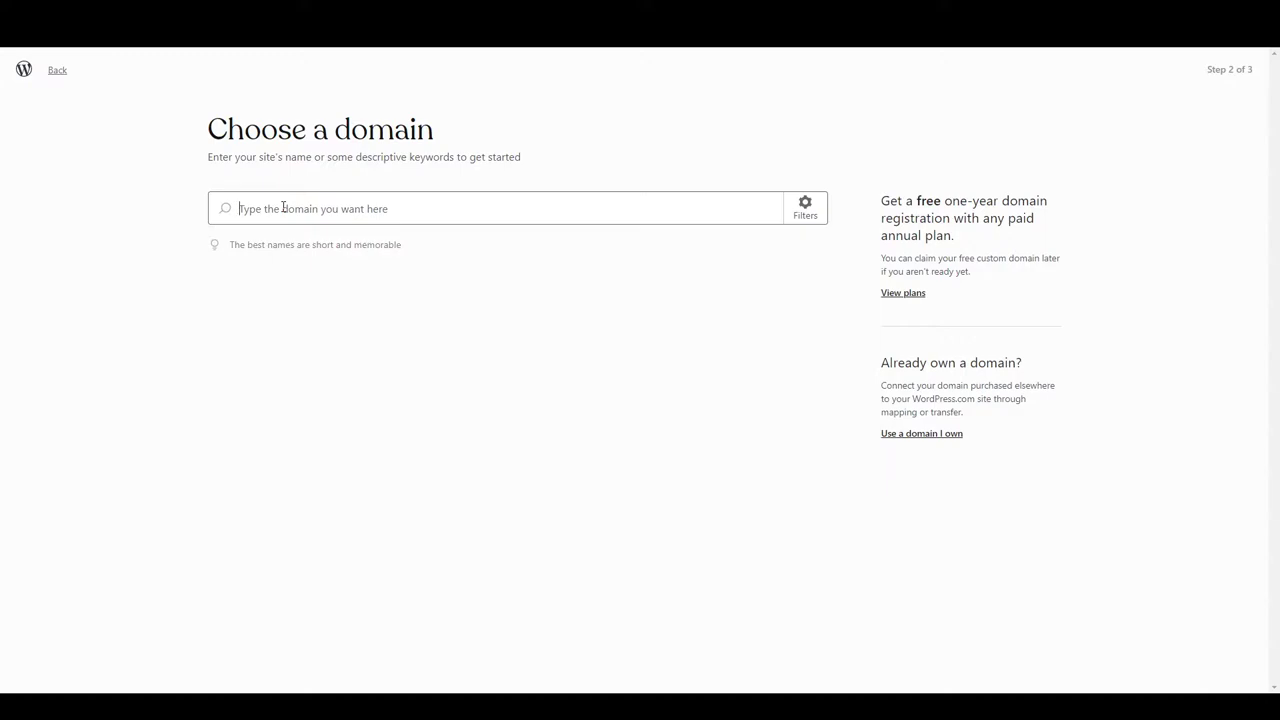
text(howto)
text(wit)
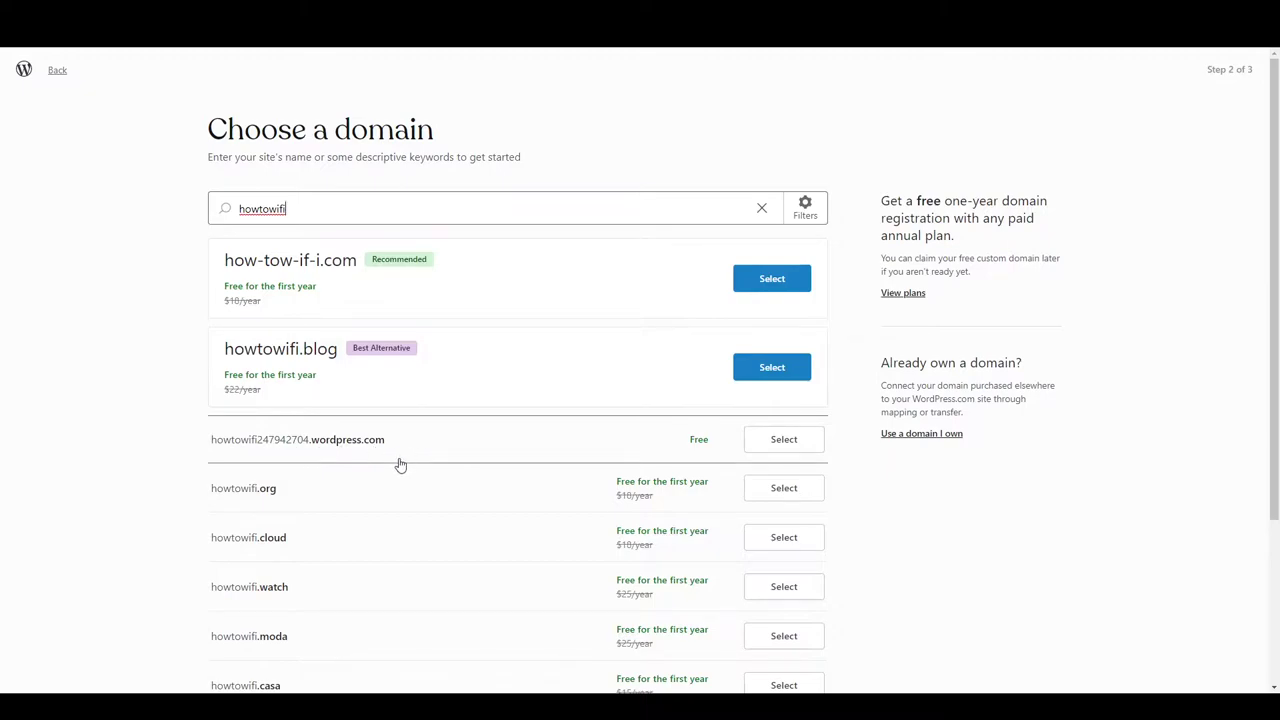
click(797, 440)
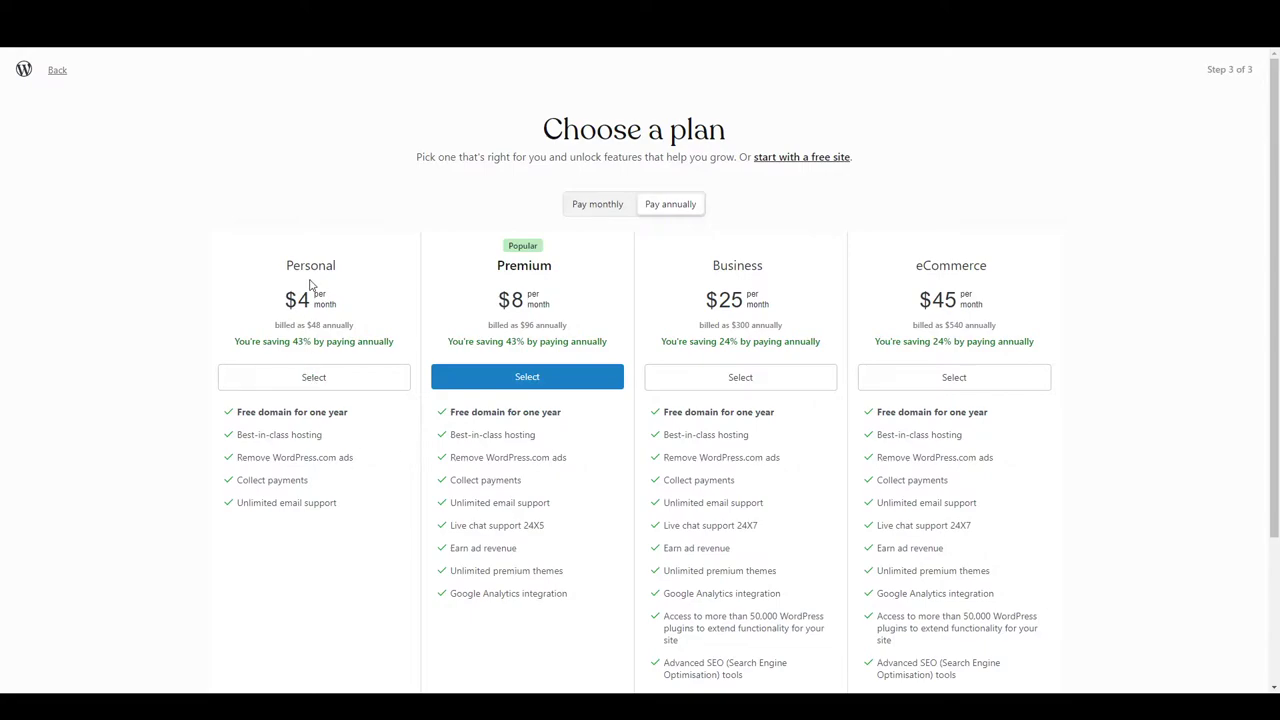
- Choose to start with a free site instead of one of the paid plans
drag(286, 267, 334, 266)
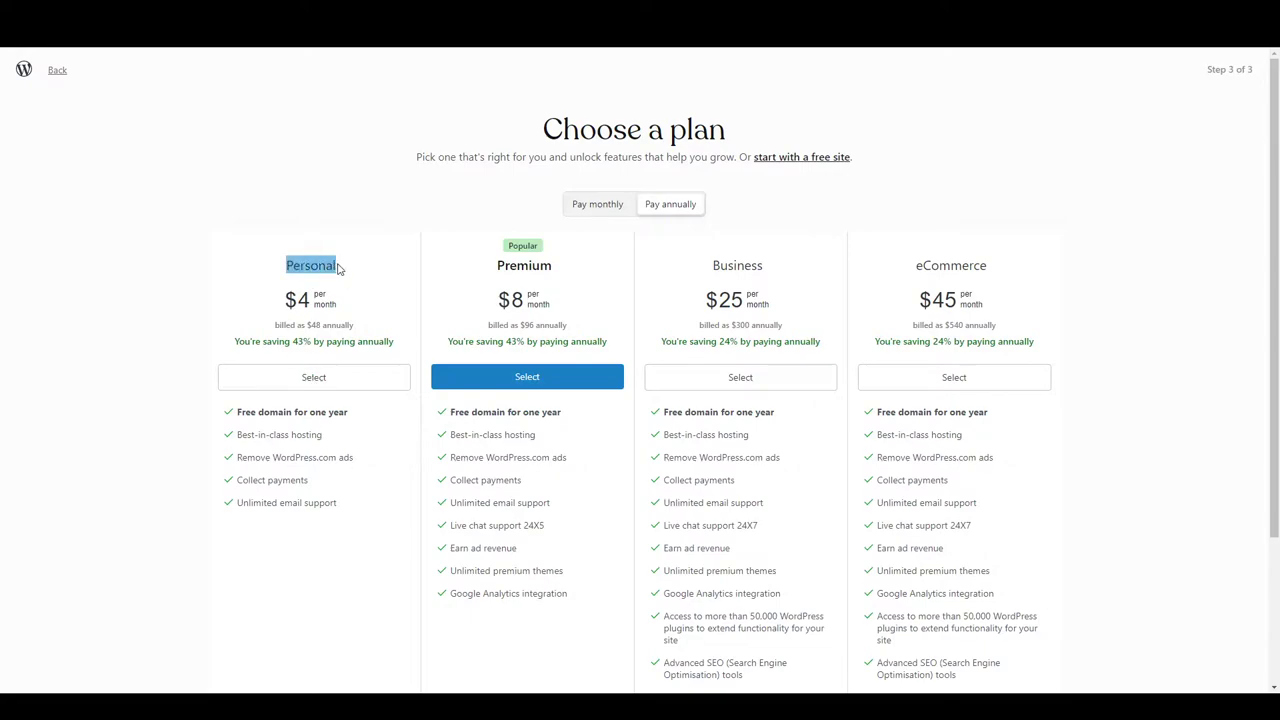
click(245, 300)
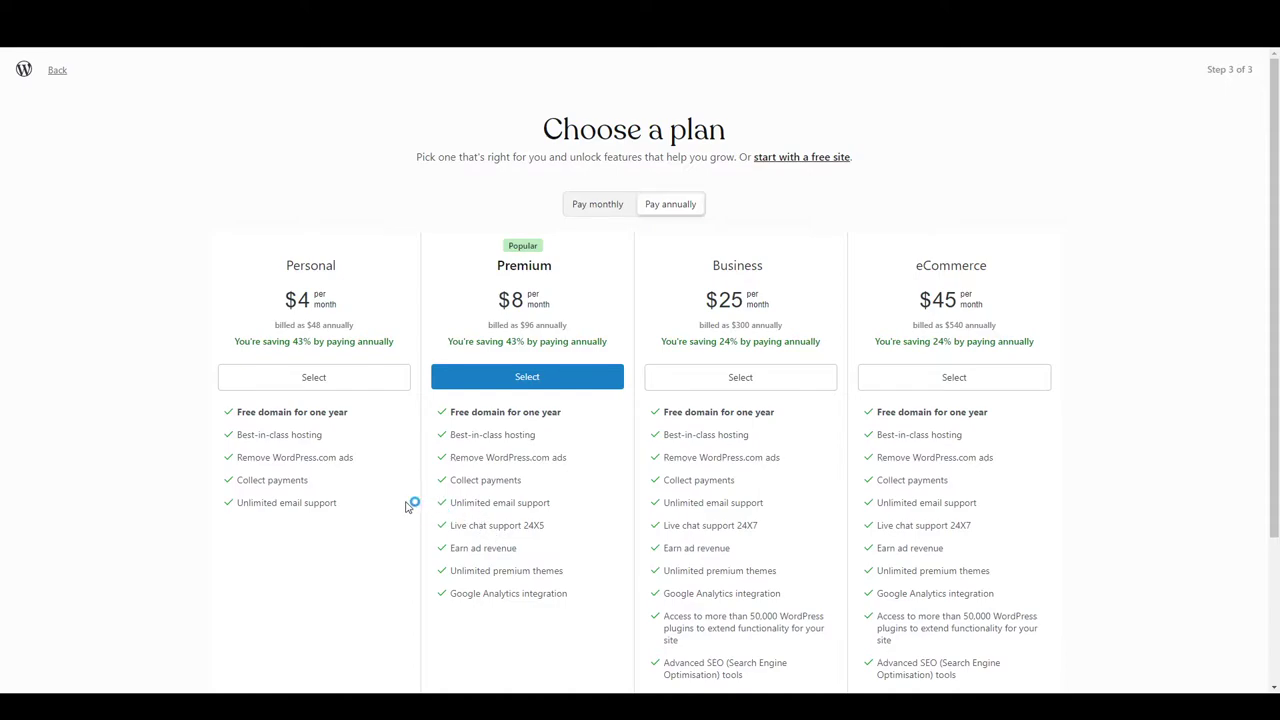
click(785, 161)
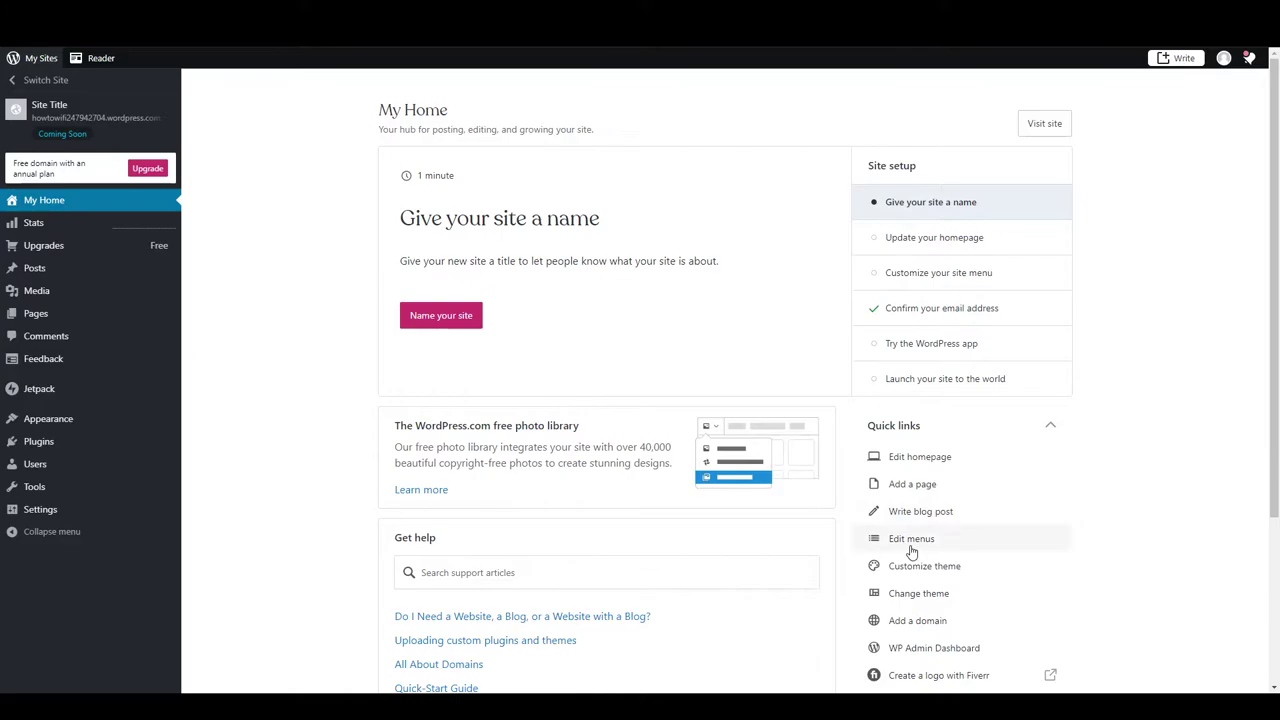
- Review the quick links on My Home and view the new site's default front page down to its footer
scroll(910, 562, down, 2)
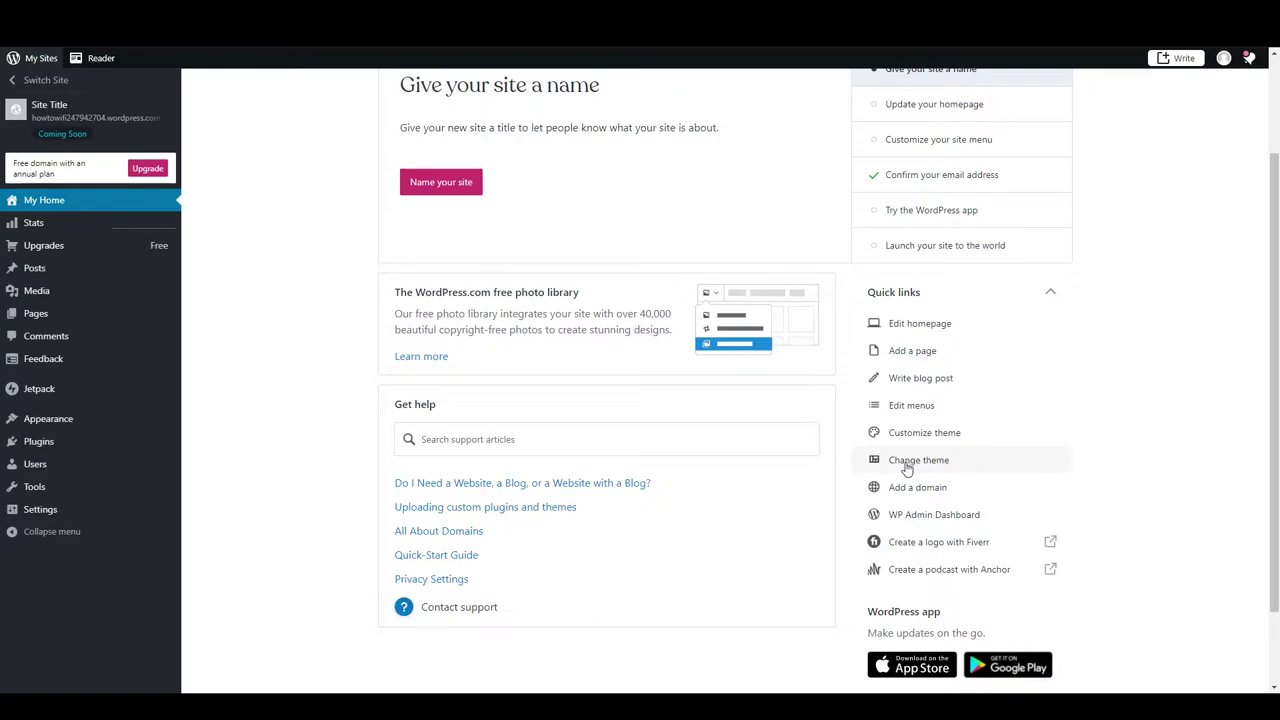
scroll(906, 468, up, 2)
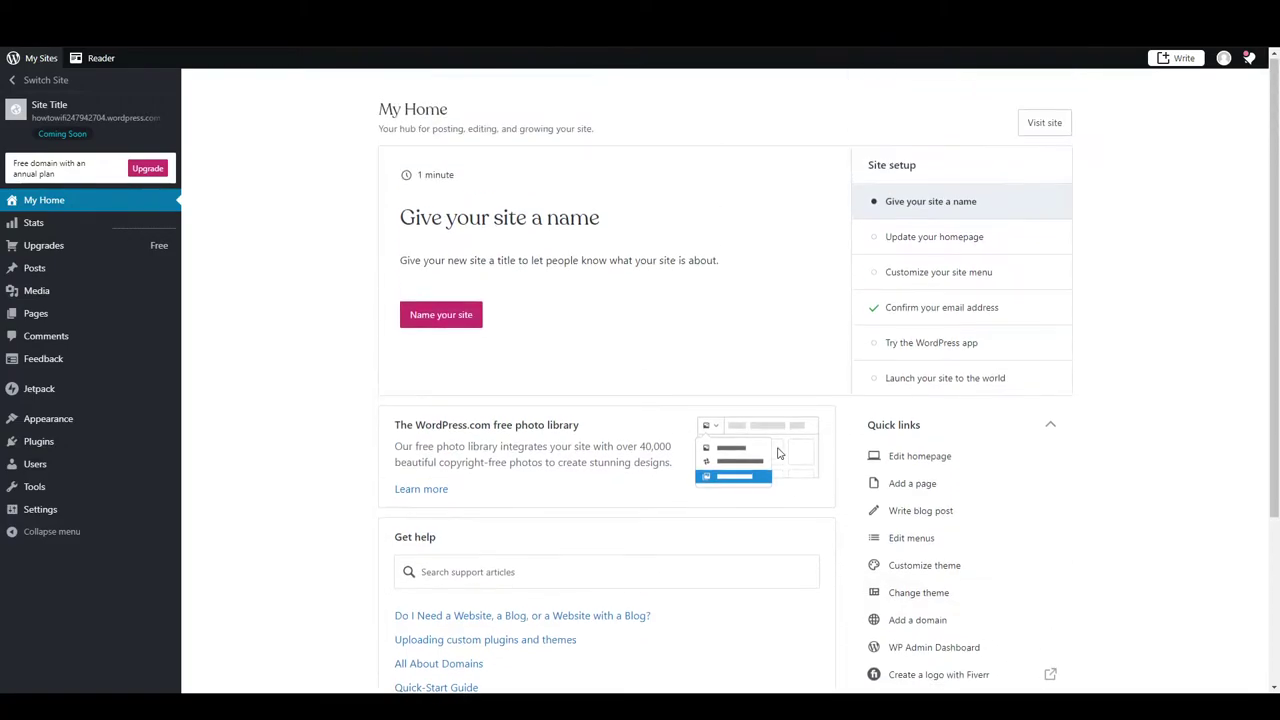
click(88, 120)
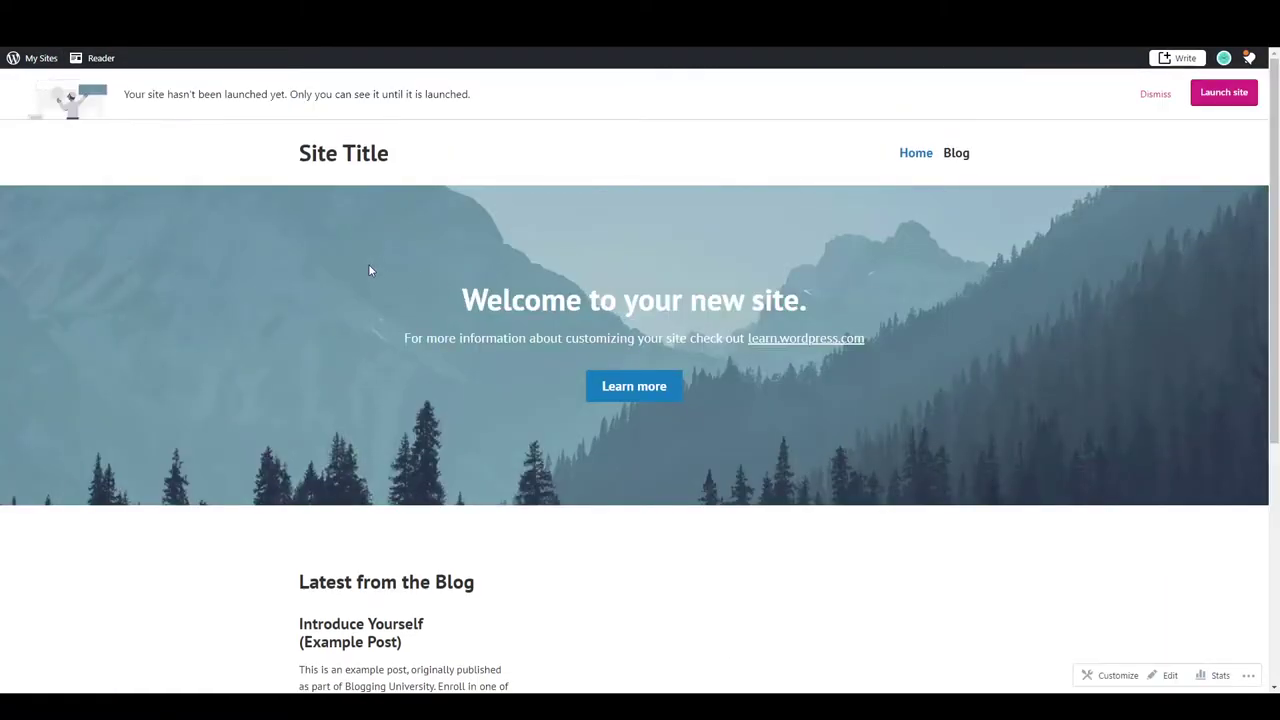
scroll(368, 264, down, 4)
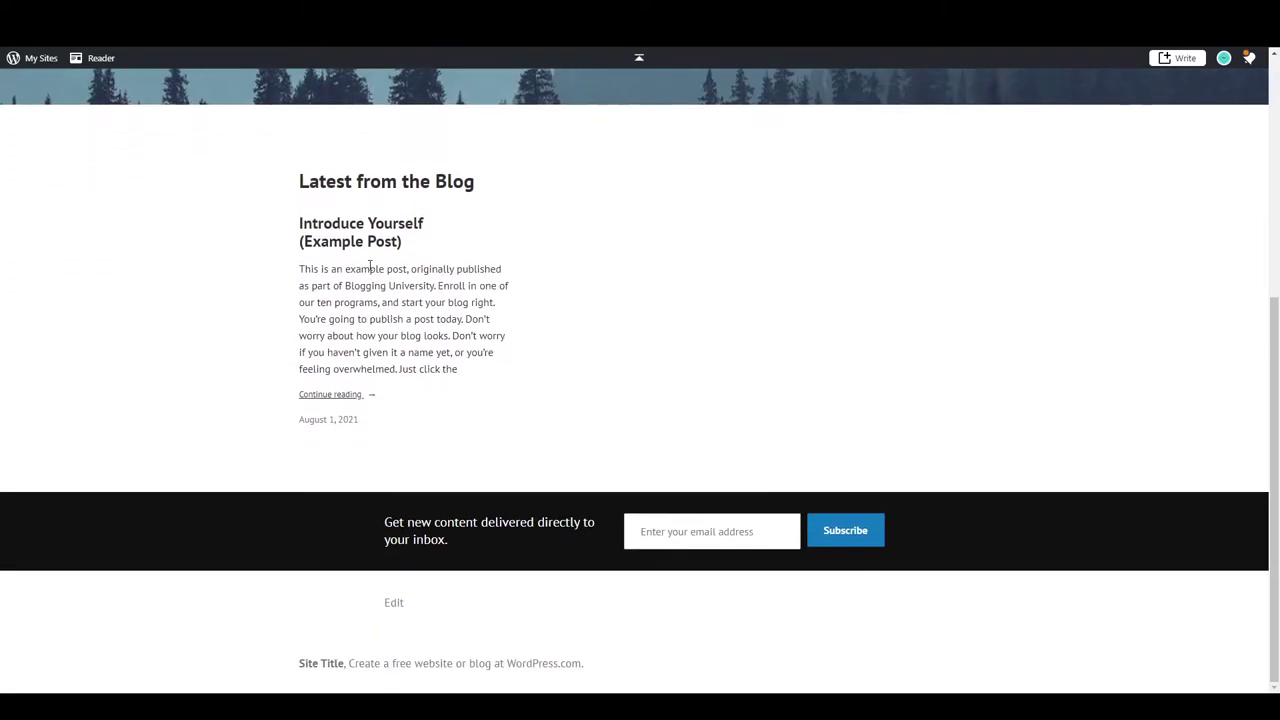
scroll(369, 266, up, 4)
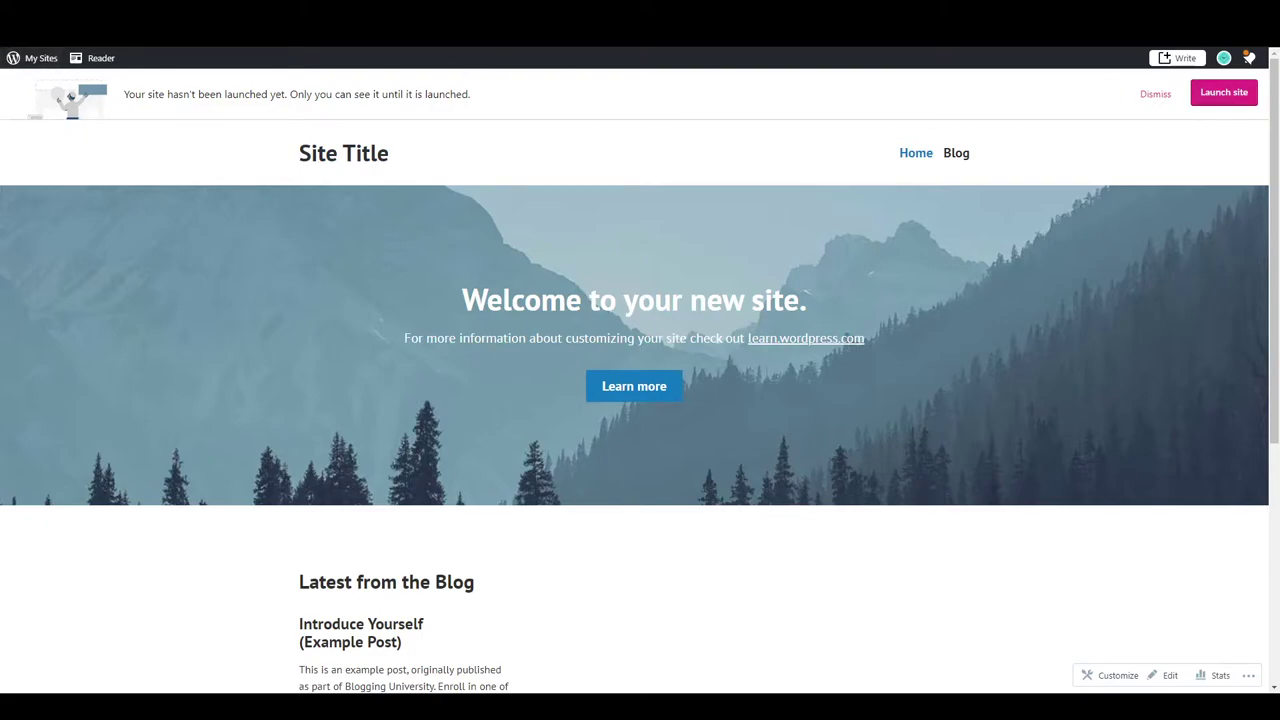
- Return from the site view to the My Home dashboard and open the Themes gallery
click(35, 57)
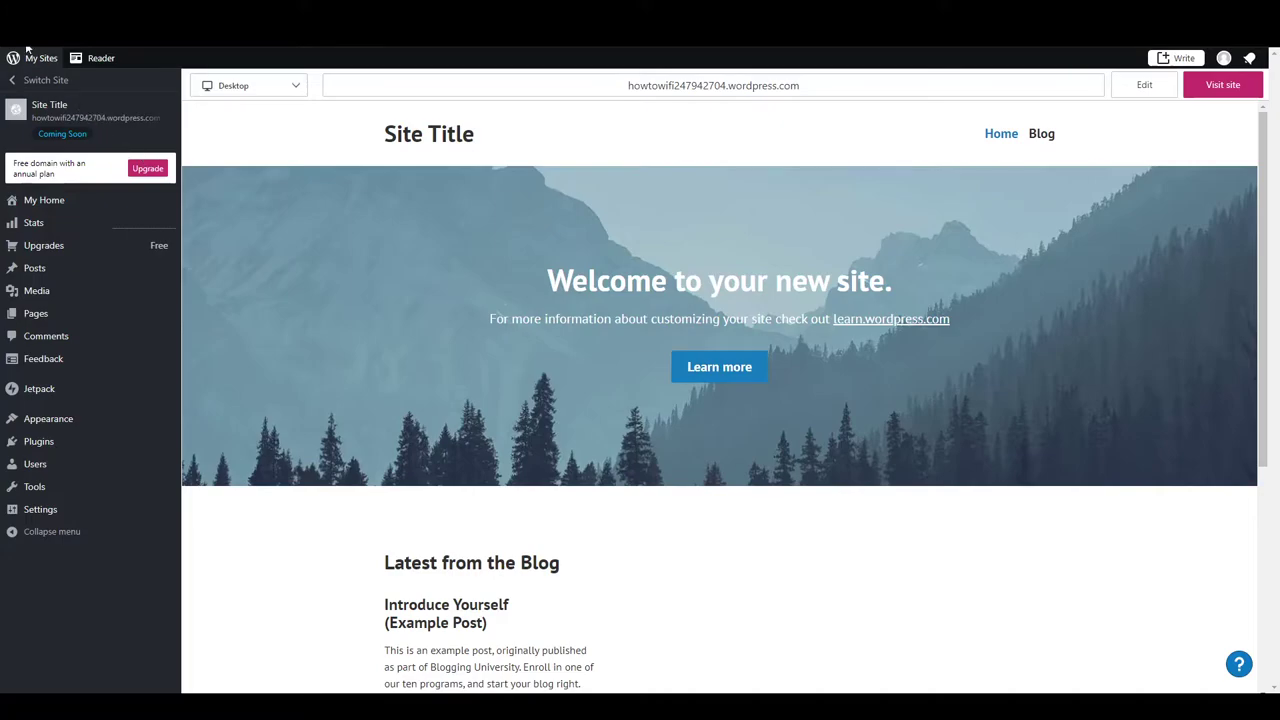
click(45, 60)
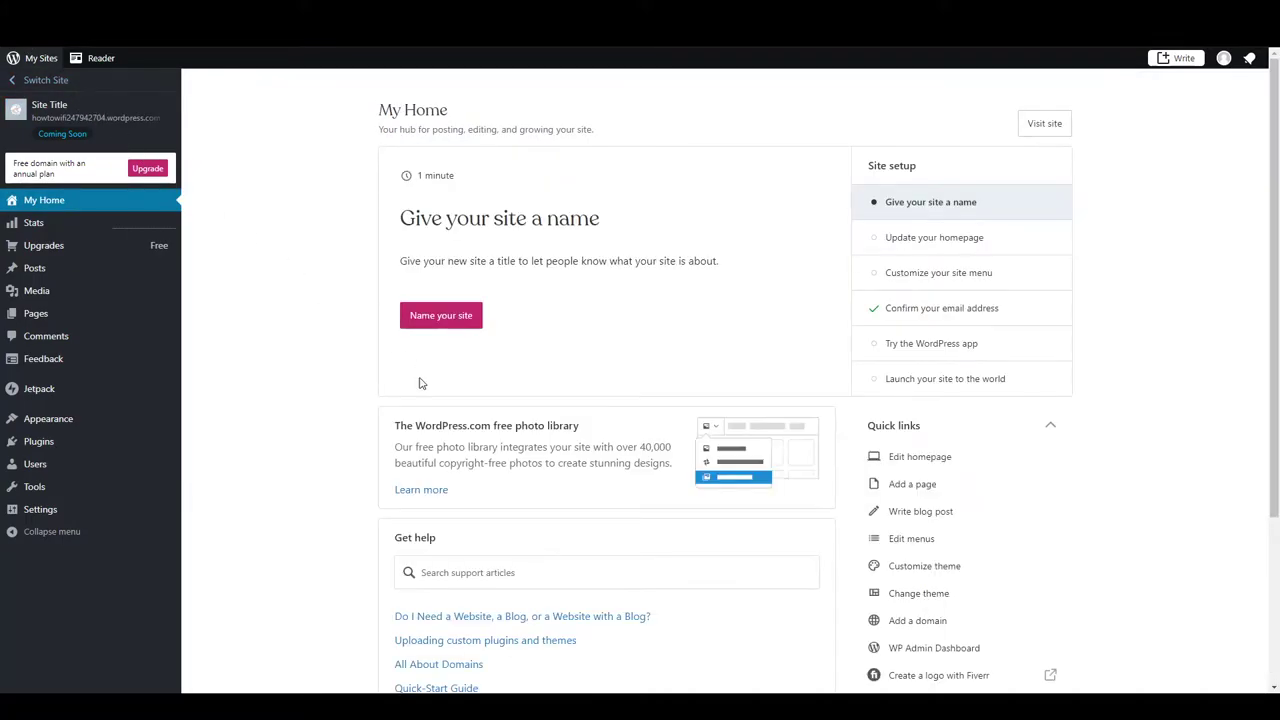
scroll(913, 498, down, 2)
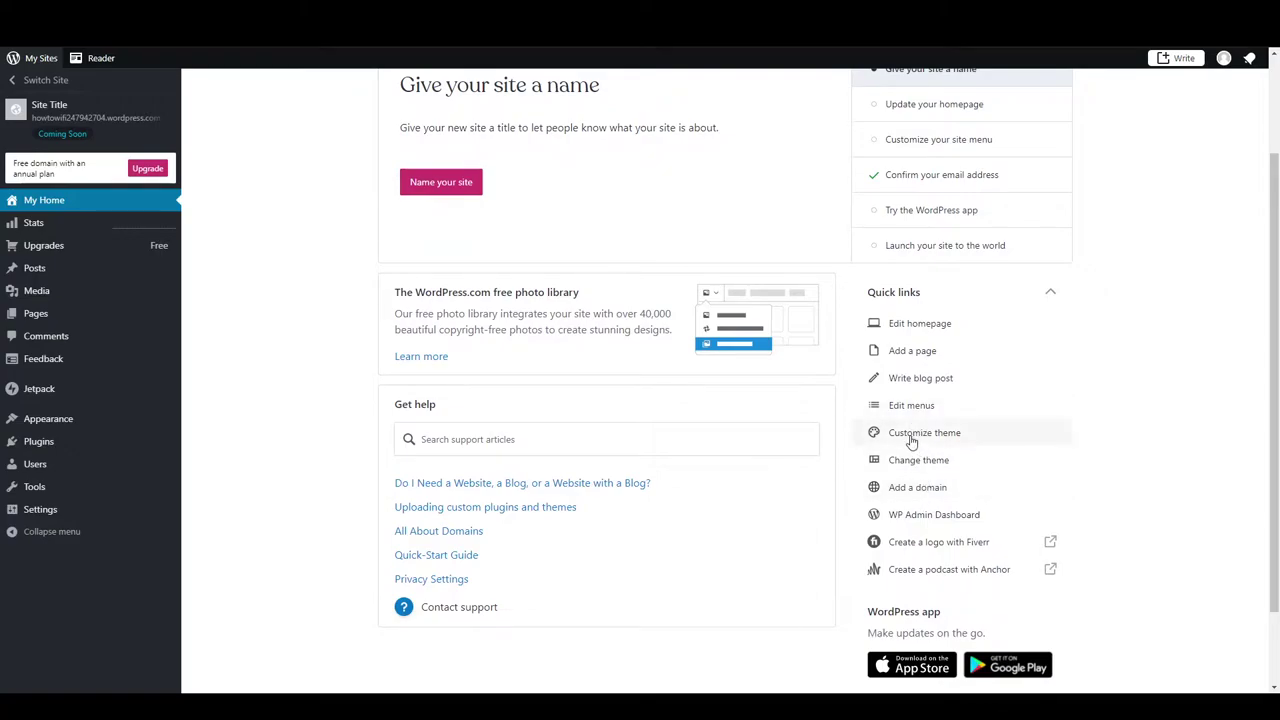
mouse_move(62, 424)
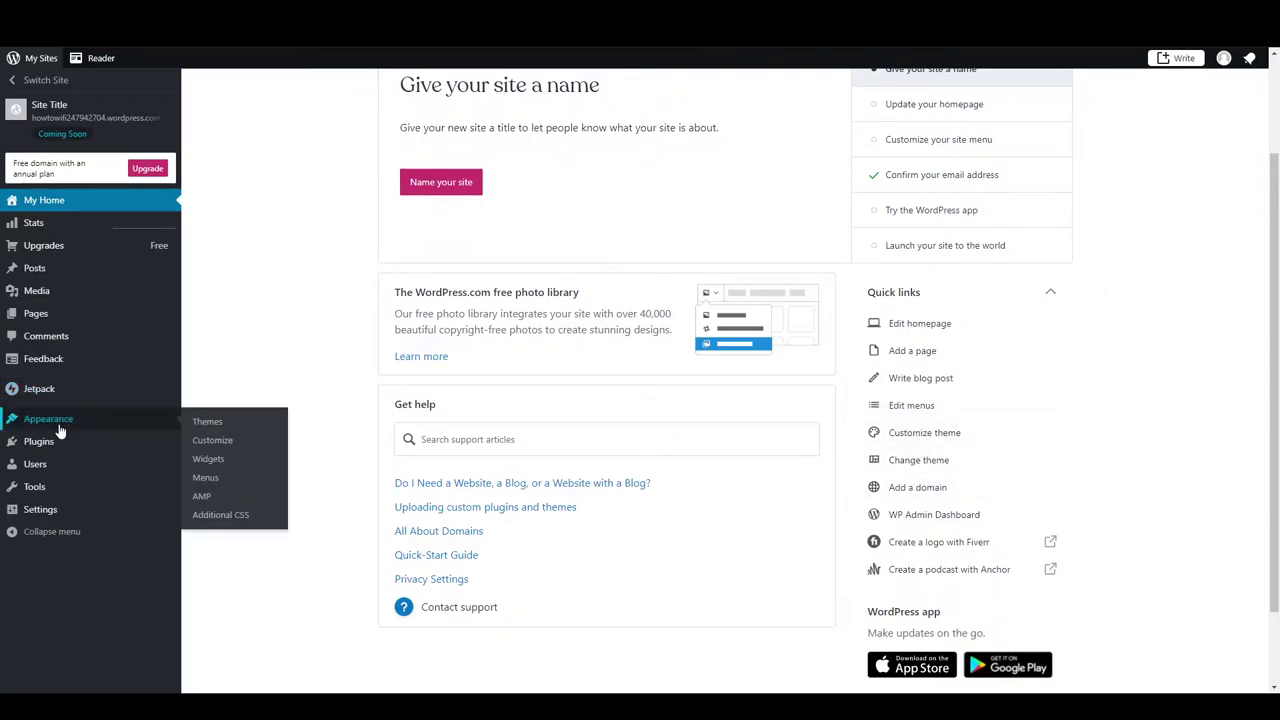
click(212, 425)
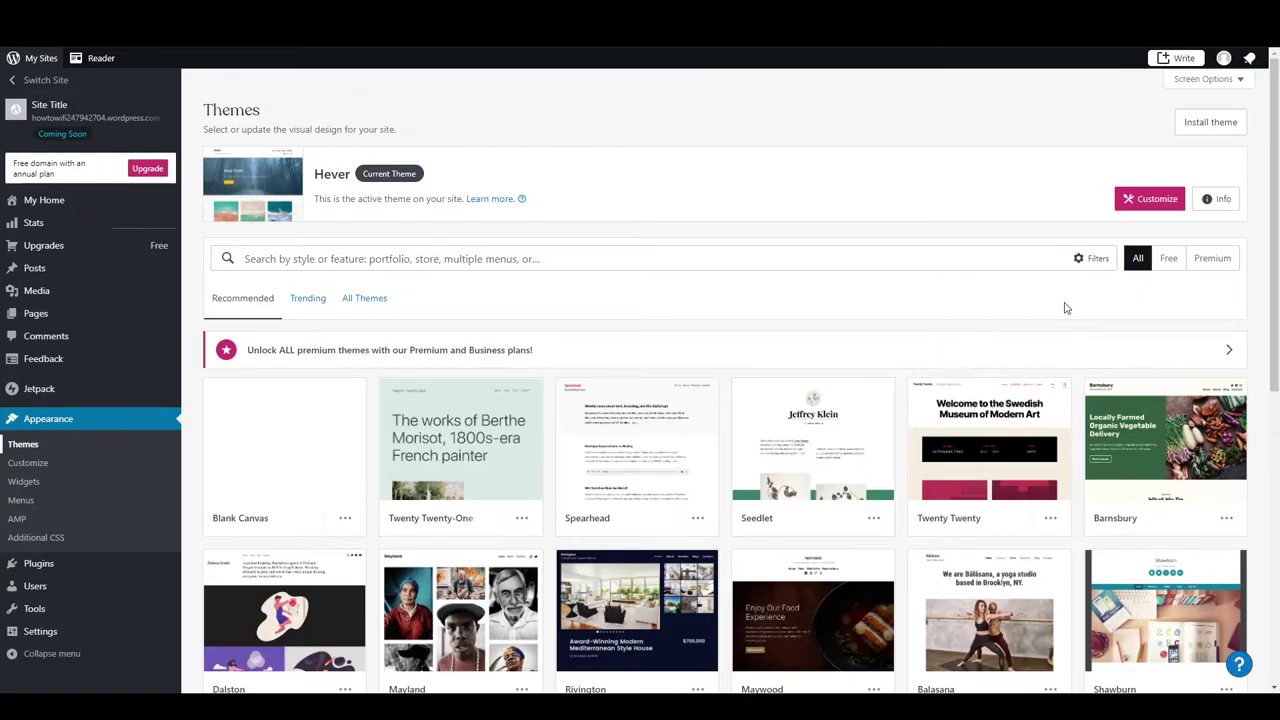
- Limit the theme gallery to free themes and browse through the available designs
click(1168, 262)
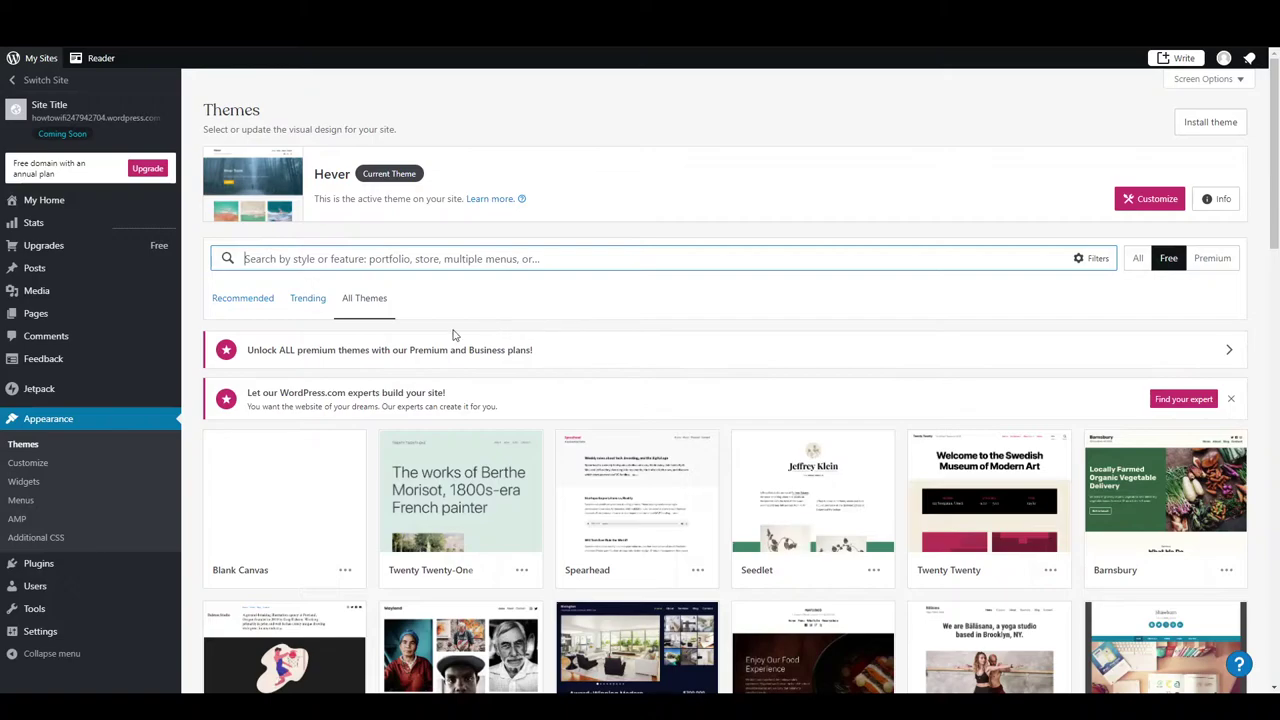
scroll(453, 335, down, 1)
scroll(453, 335, down, 3)
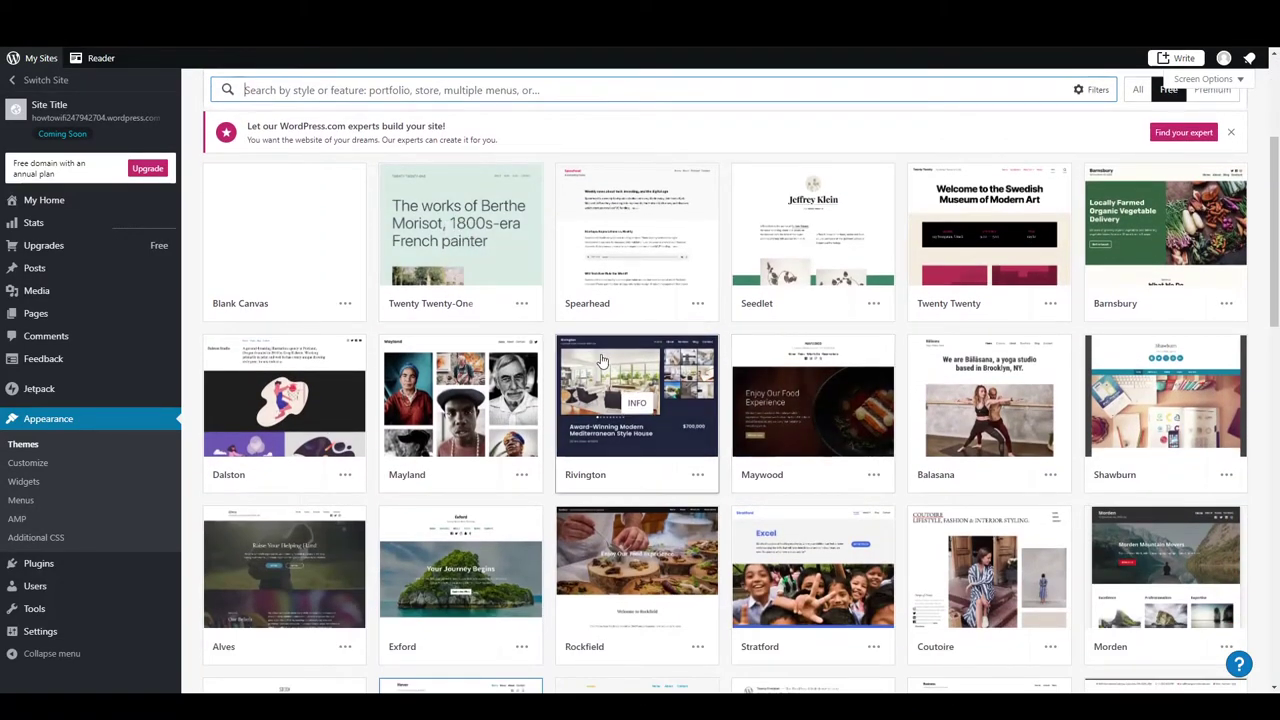
scroll(601, 362, down, 3)
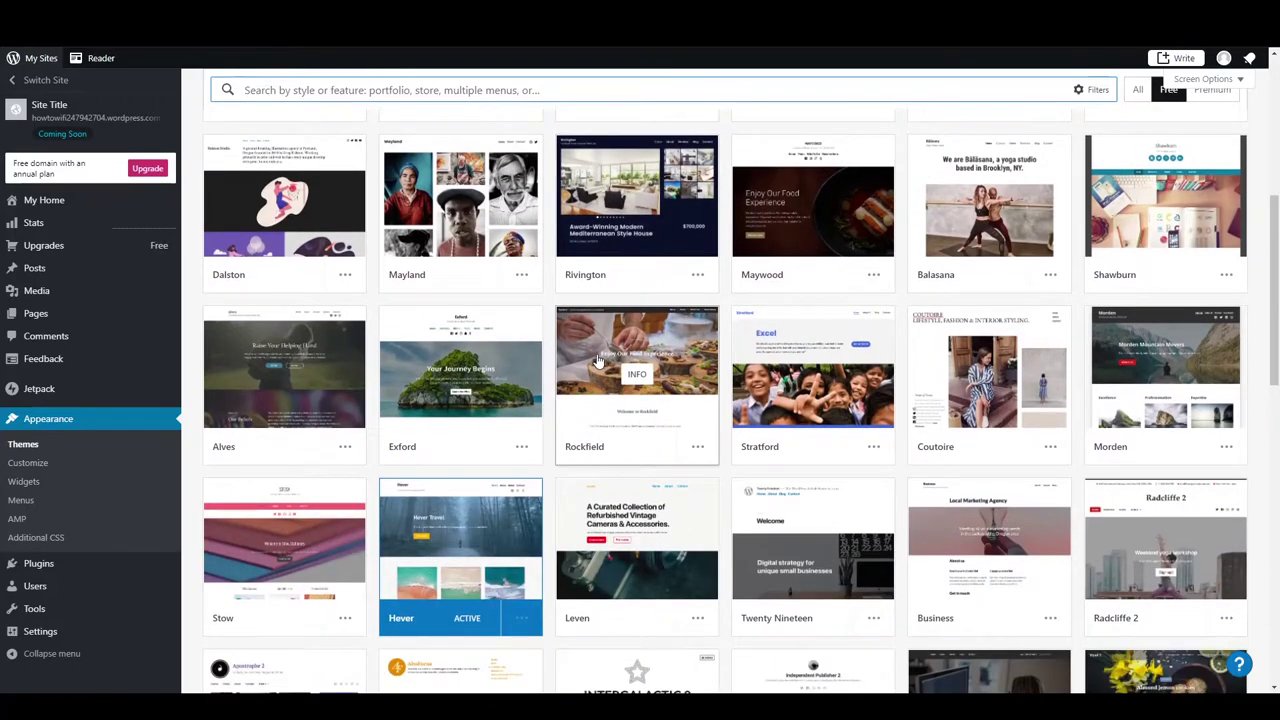
scroll(598, 361, down, 1)
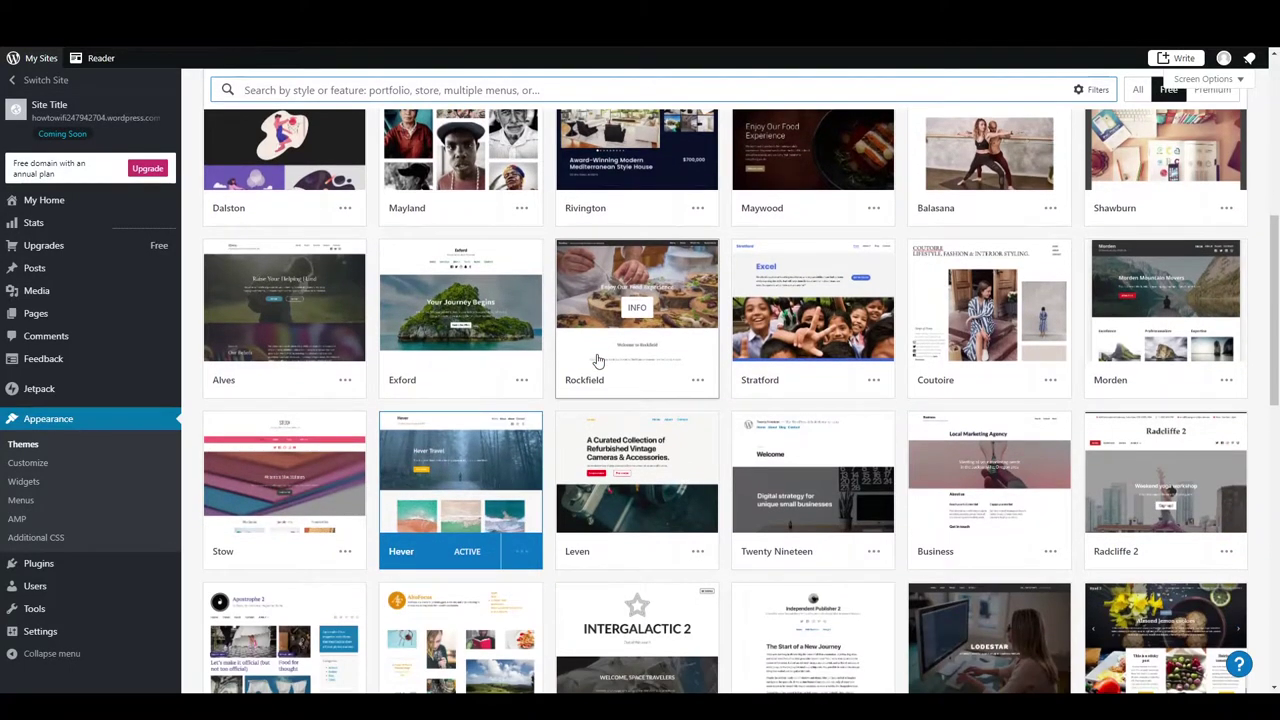
scroll(598, 361, down, 1)
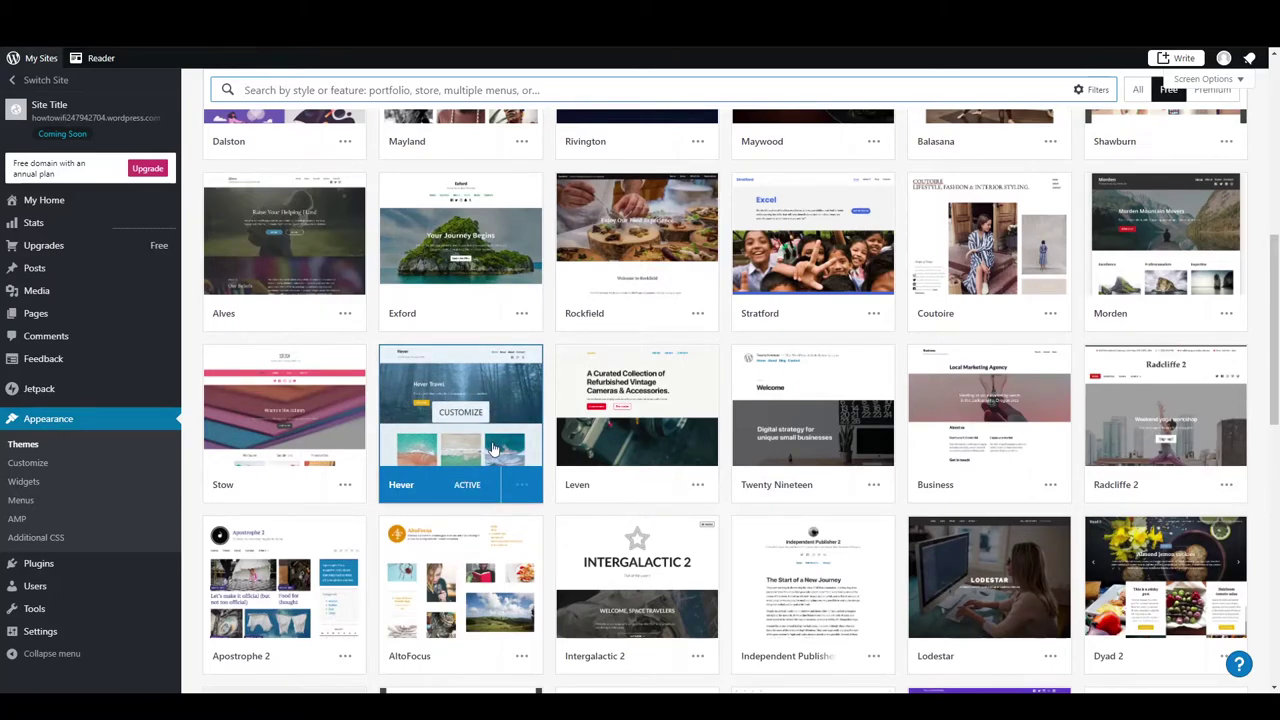
scroll(487, 450, down, 5)
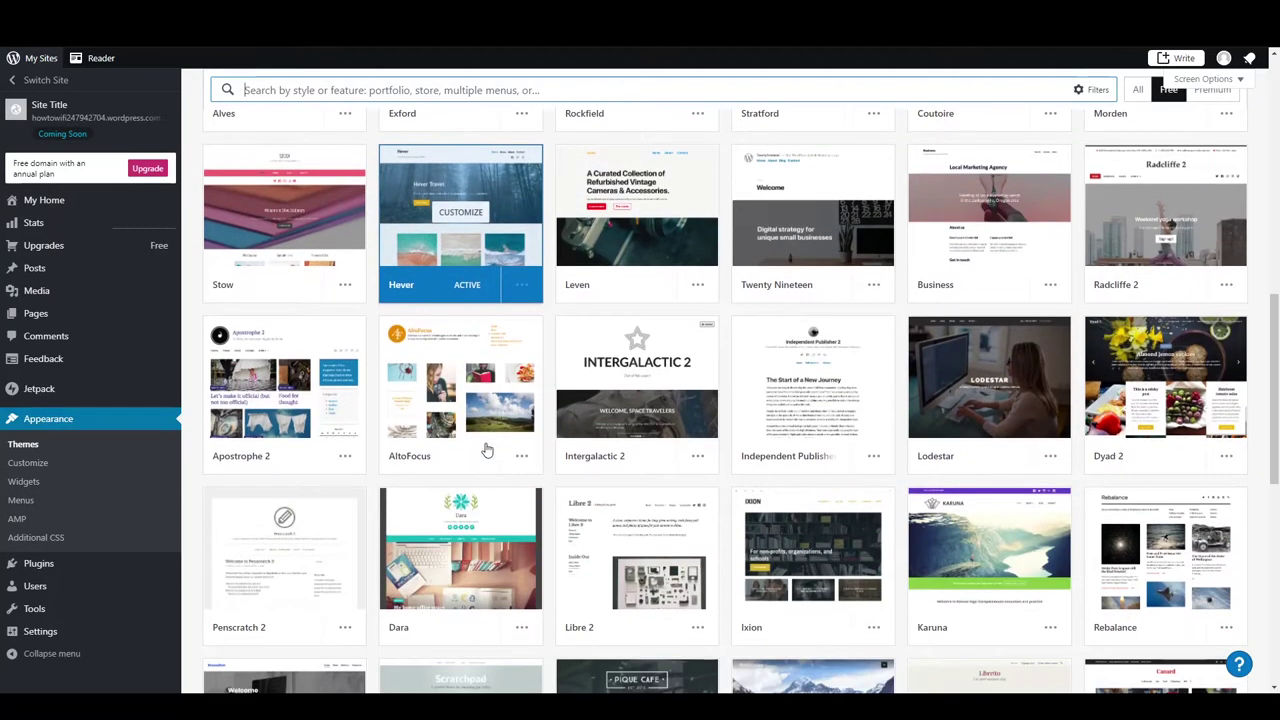
scroll(485, 450, down, 6)
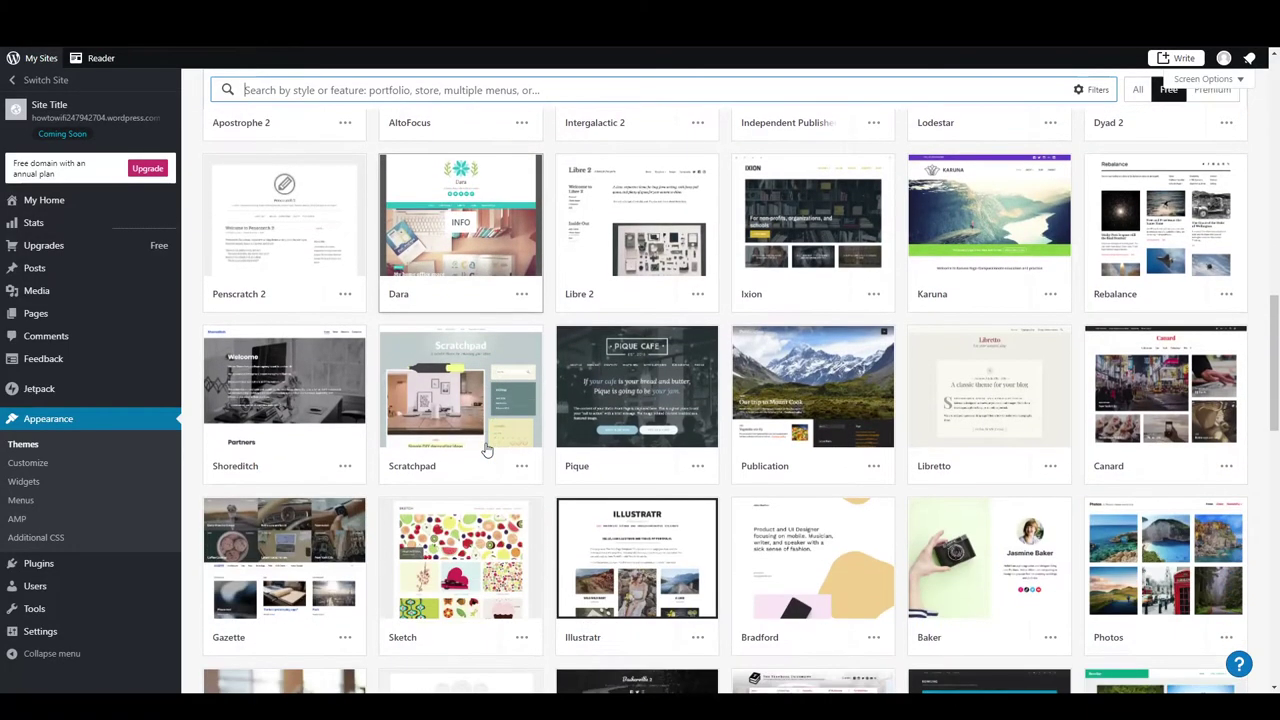
scroll(484, 450, down, 5)
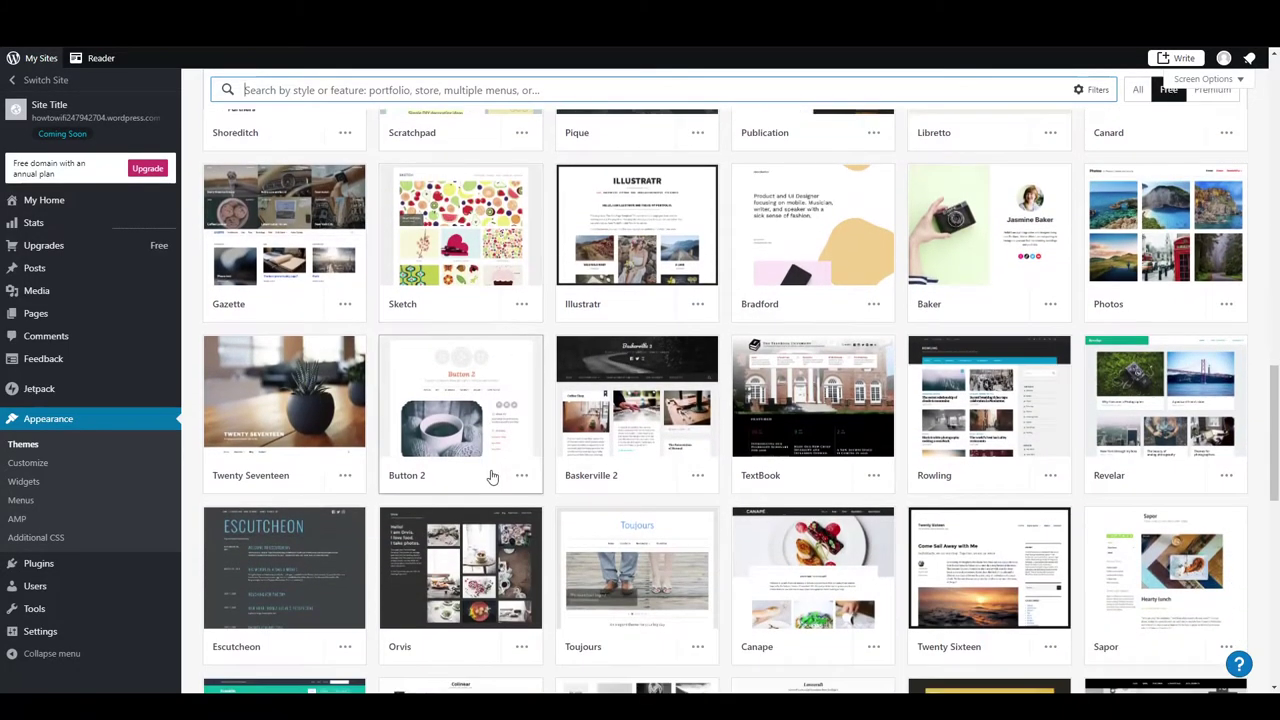
scroll(477, 472, down, 4)
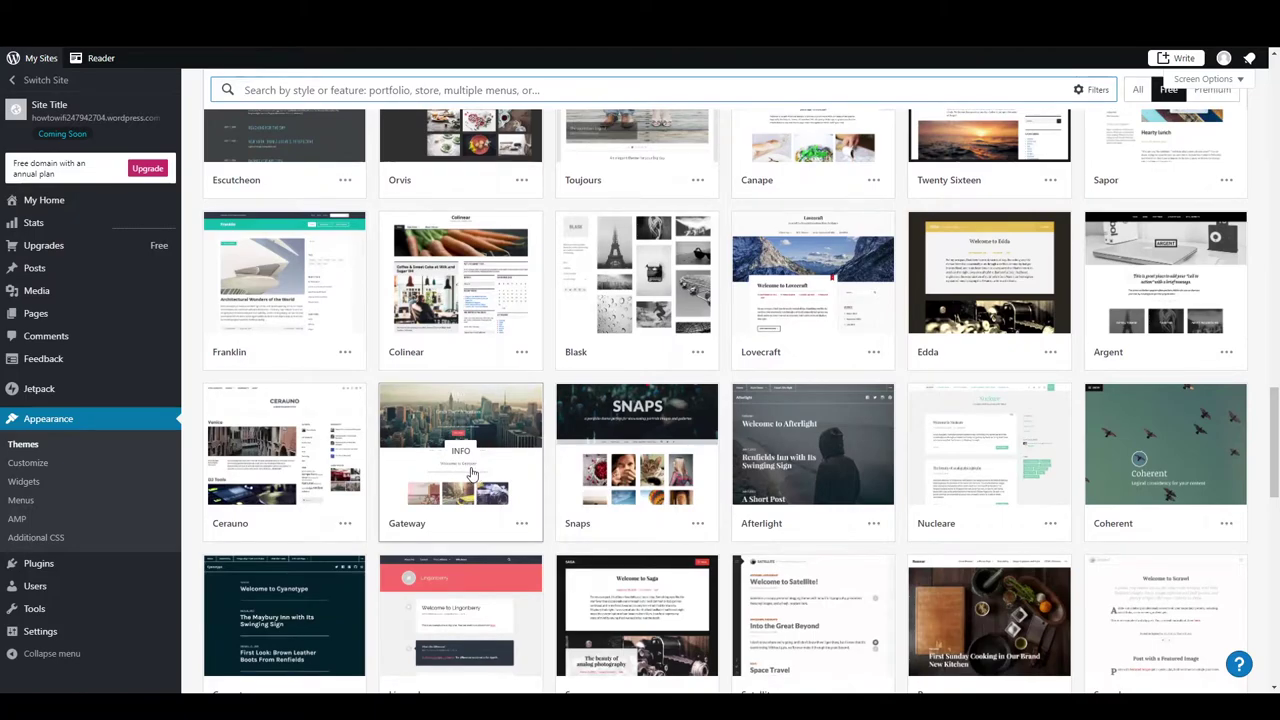
- Open the details of the Gateway theme and show its live demo
click(432, 436)
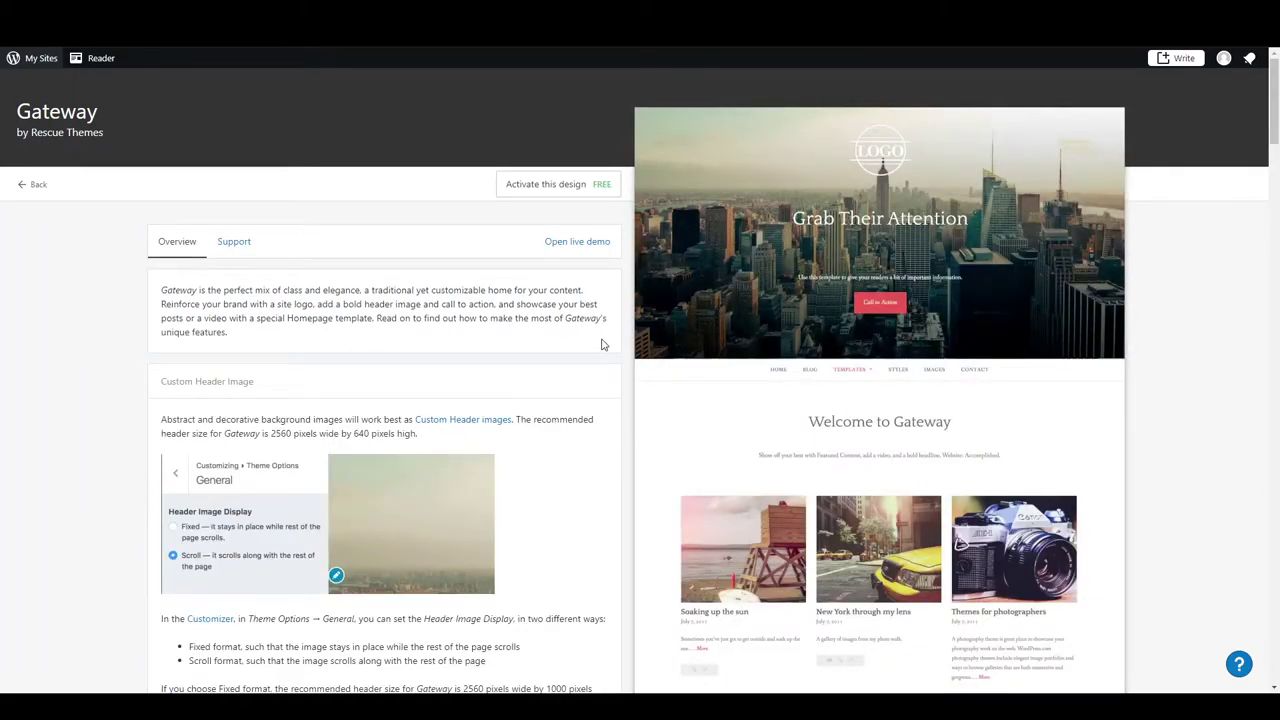
click(579, 245)
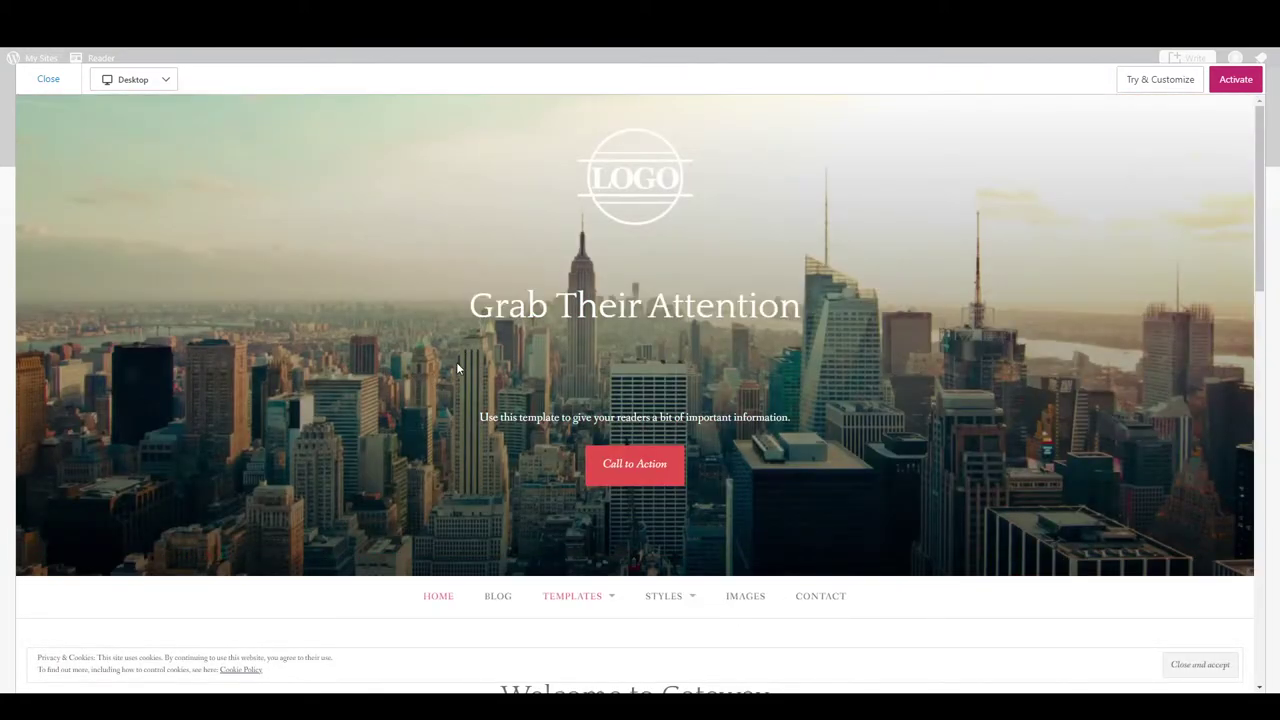
- Look through the Gateway demo's home page and its Blog page
scroll(457, 368, down, 5)
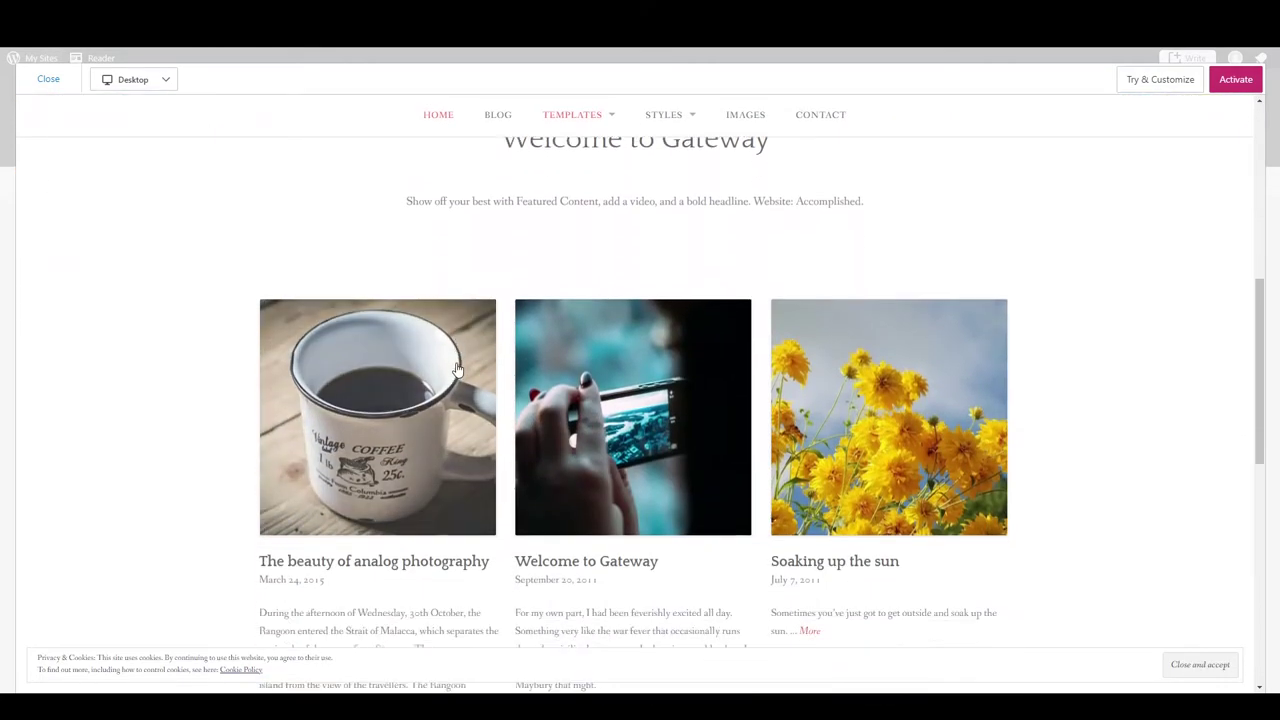
scroll(457, 368, down, 5)
scroll(576, 454, up, 8)
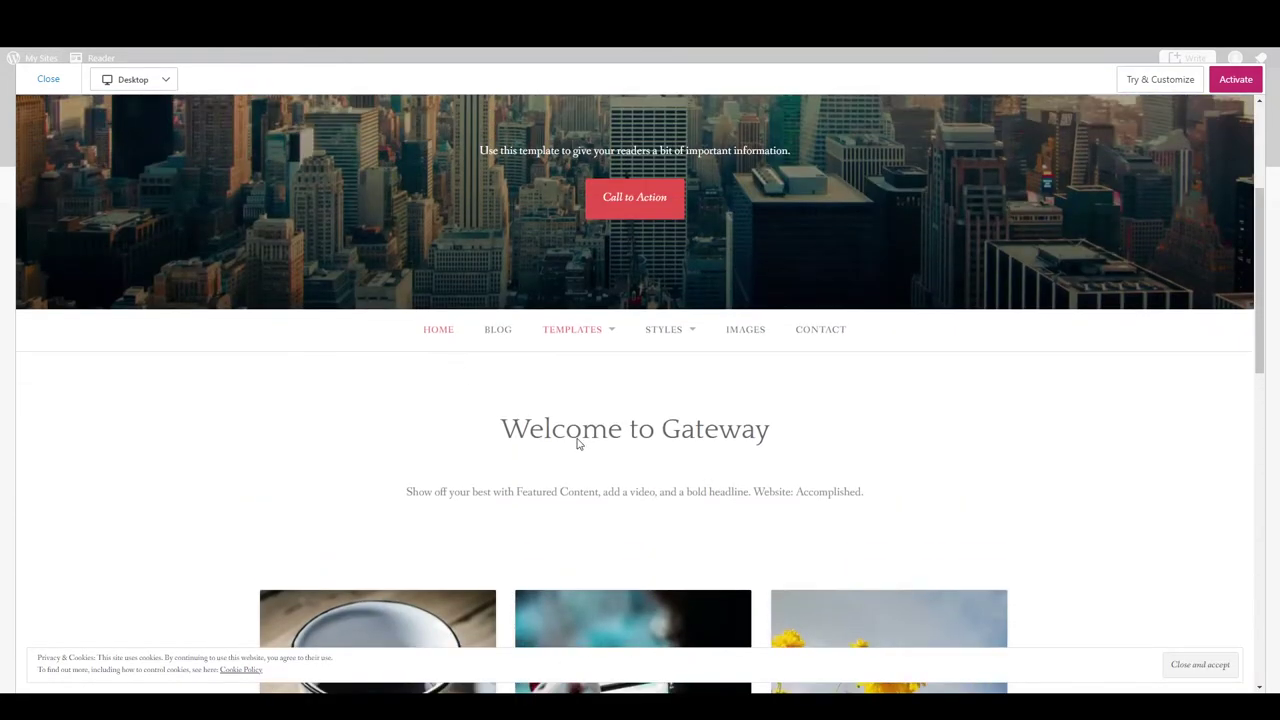
click(500, 332)
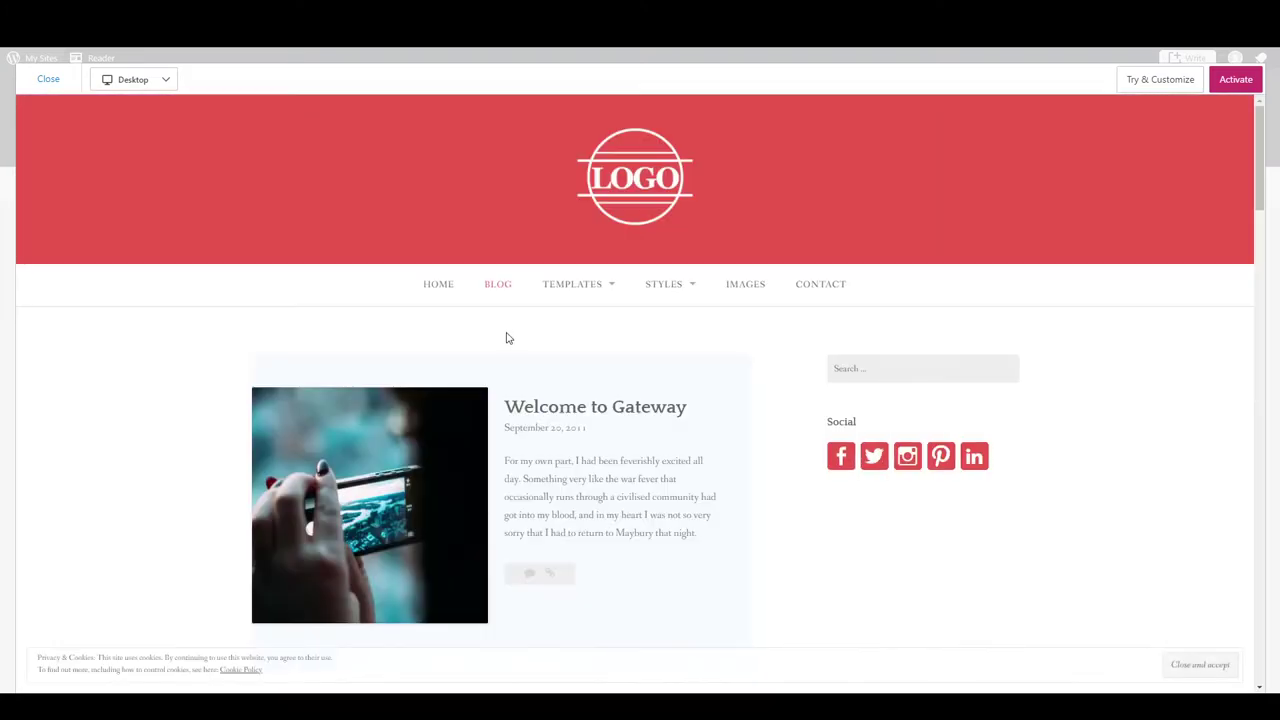
mouse_move(584, 288)
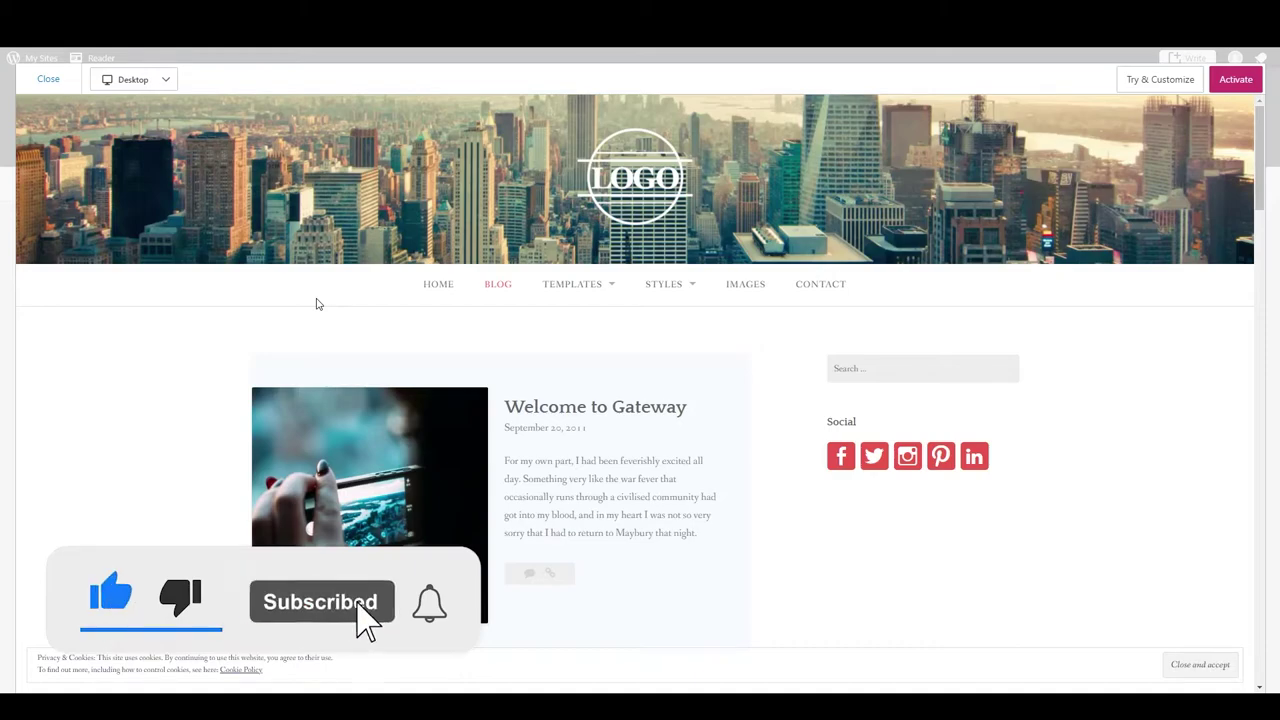
scroll(233, 324, down, 2)
scroll(237, 327, down, 3)
scroll(237, 329, up, 5)
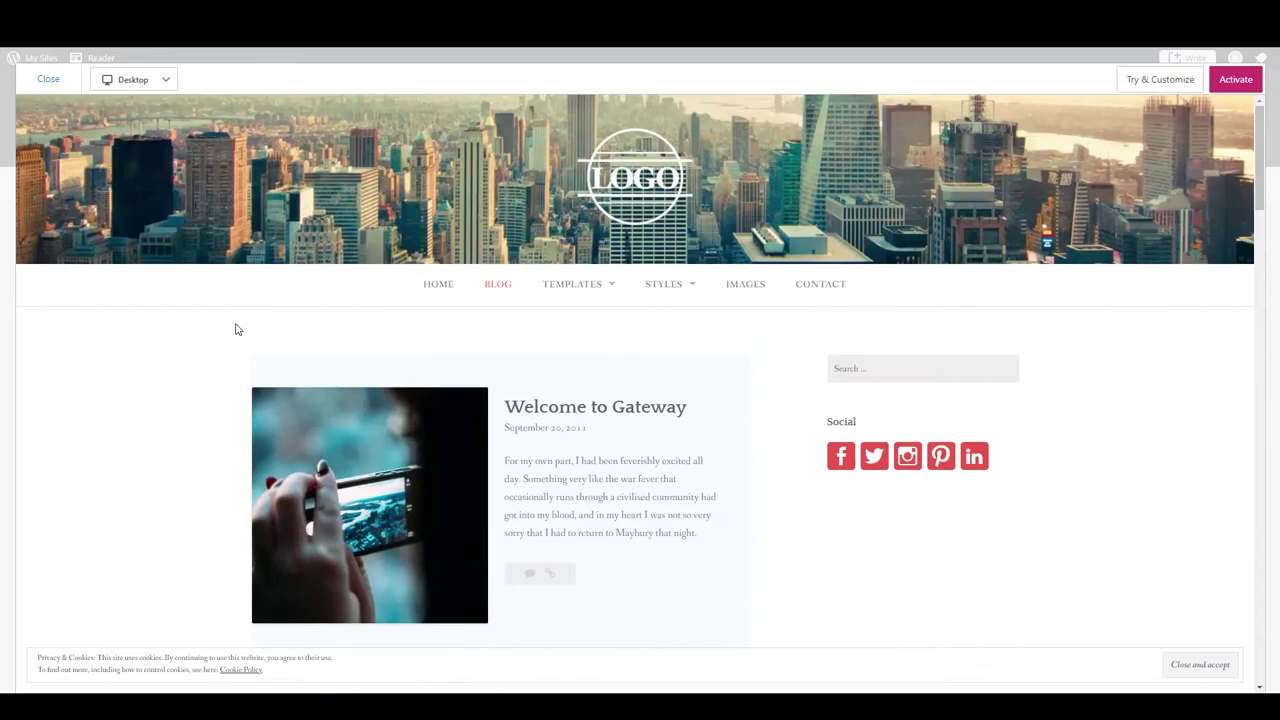
- Preview the Gateway demo's blog page in the Phone layout
click(138, 80)
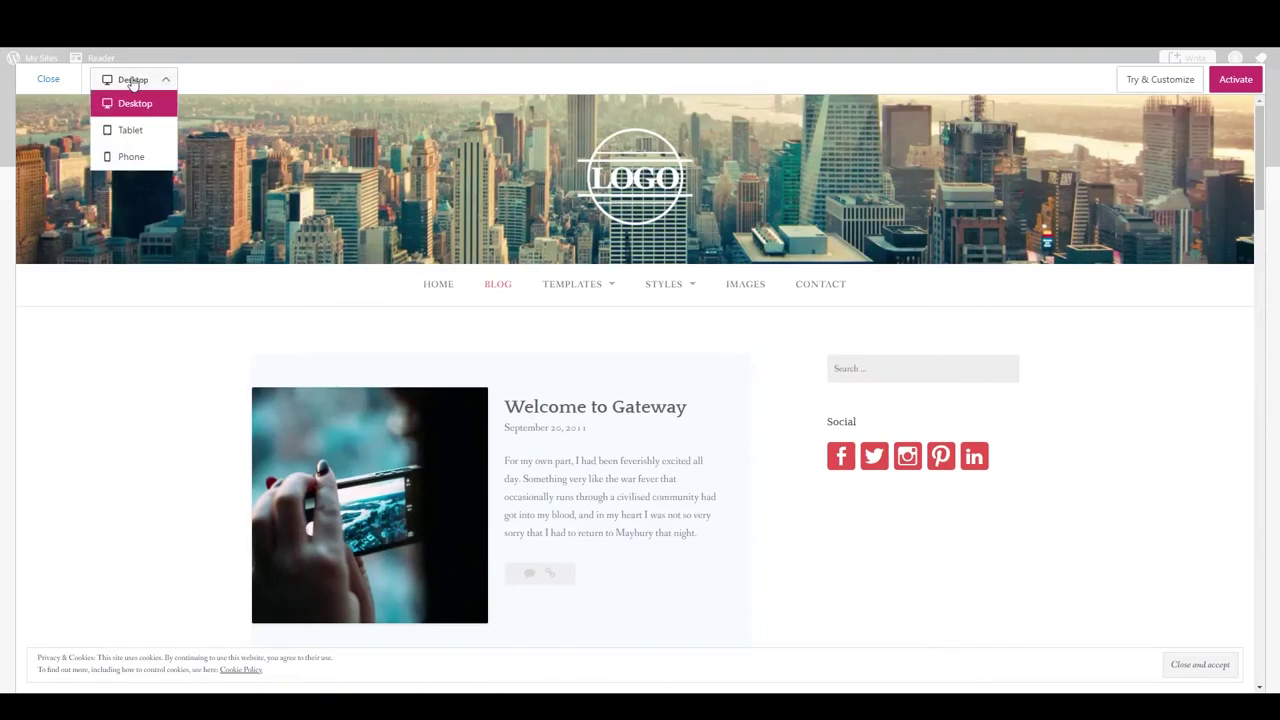
click(131, 160)
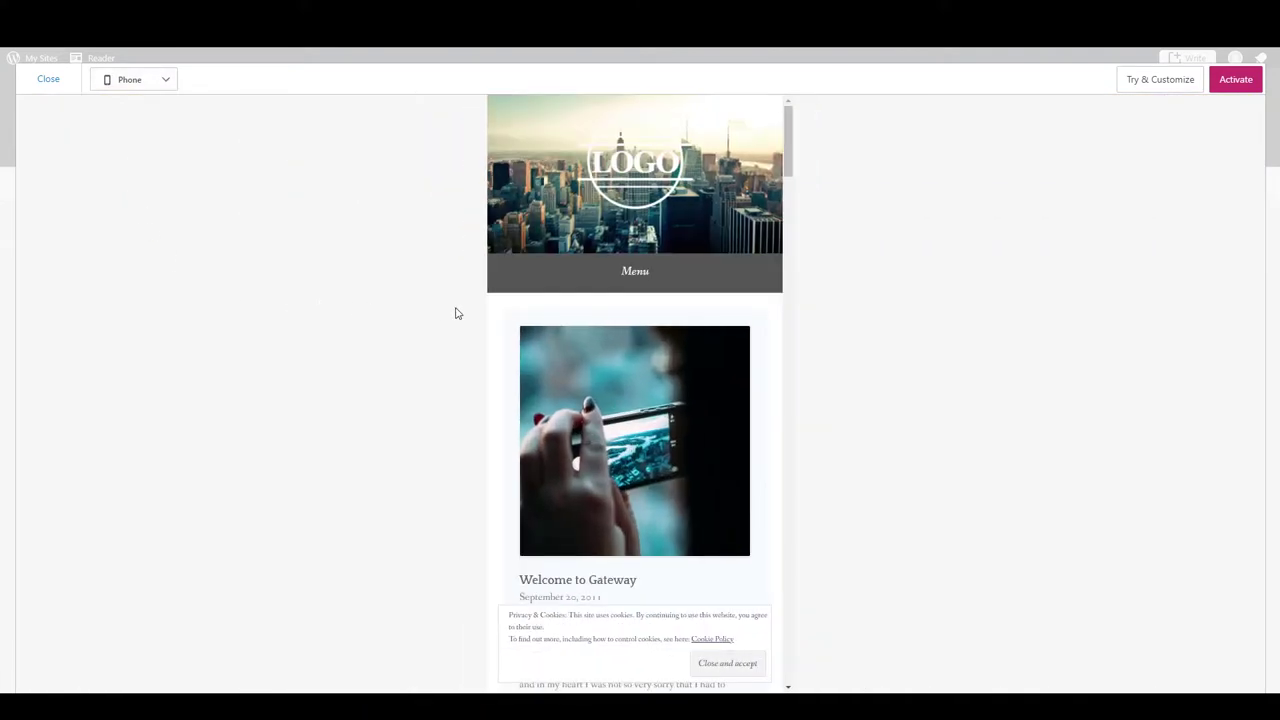
mouse_move(792, 137)
mouse_down()
mouse_move(794, 363)
mouse_move(788, 115)
mouse_up()
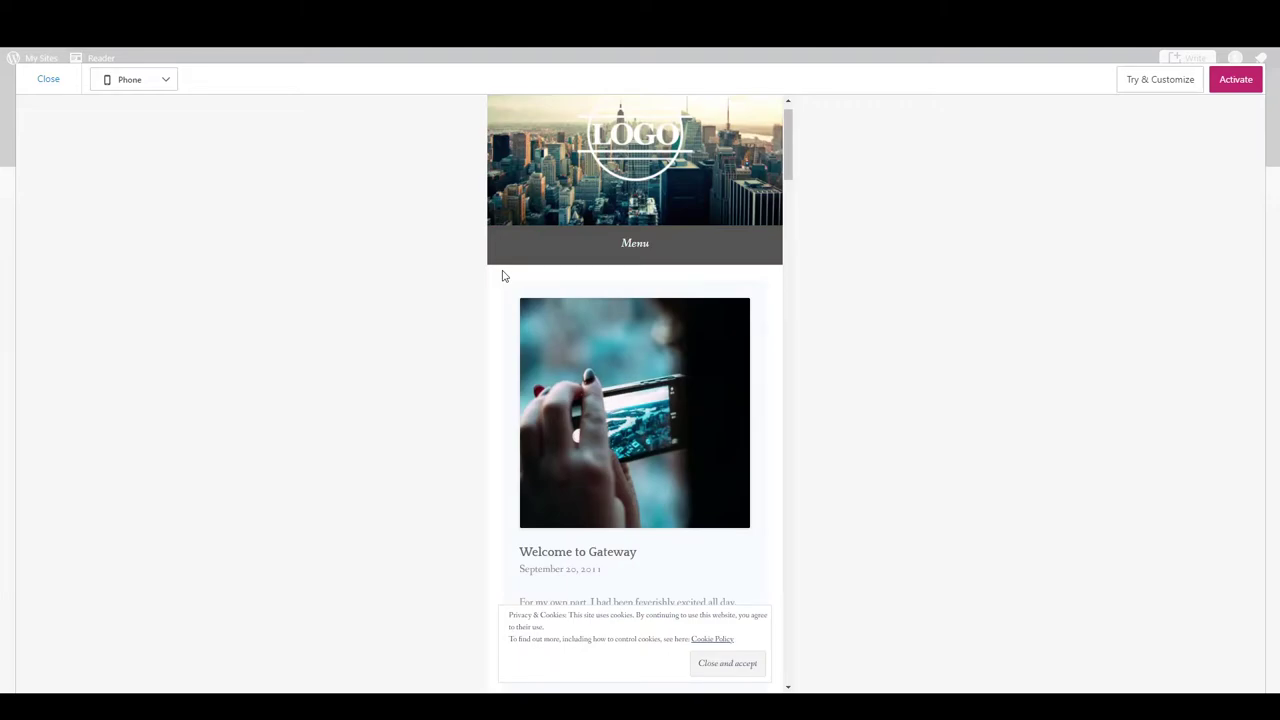
- Activate the Gateway theme and start customizing the site
click(1241, 84)
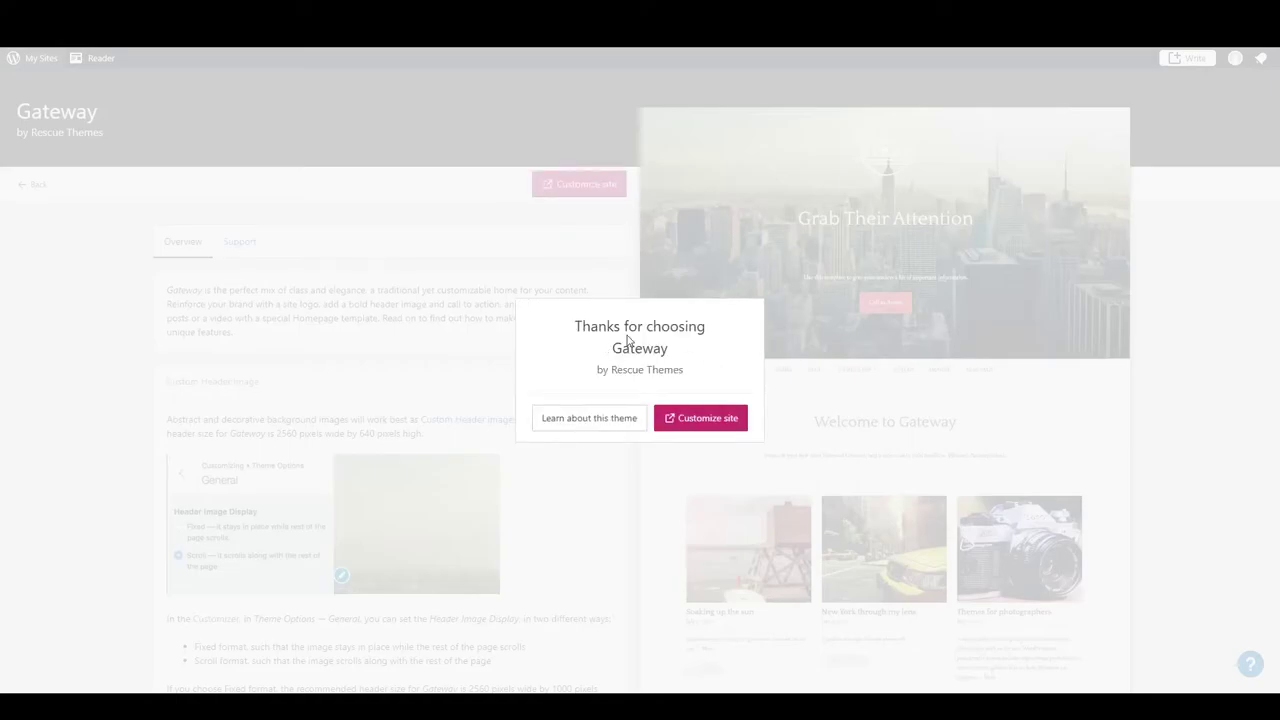
click(702, 420)
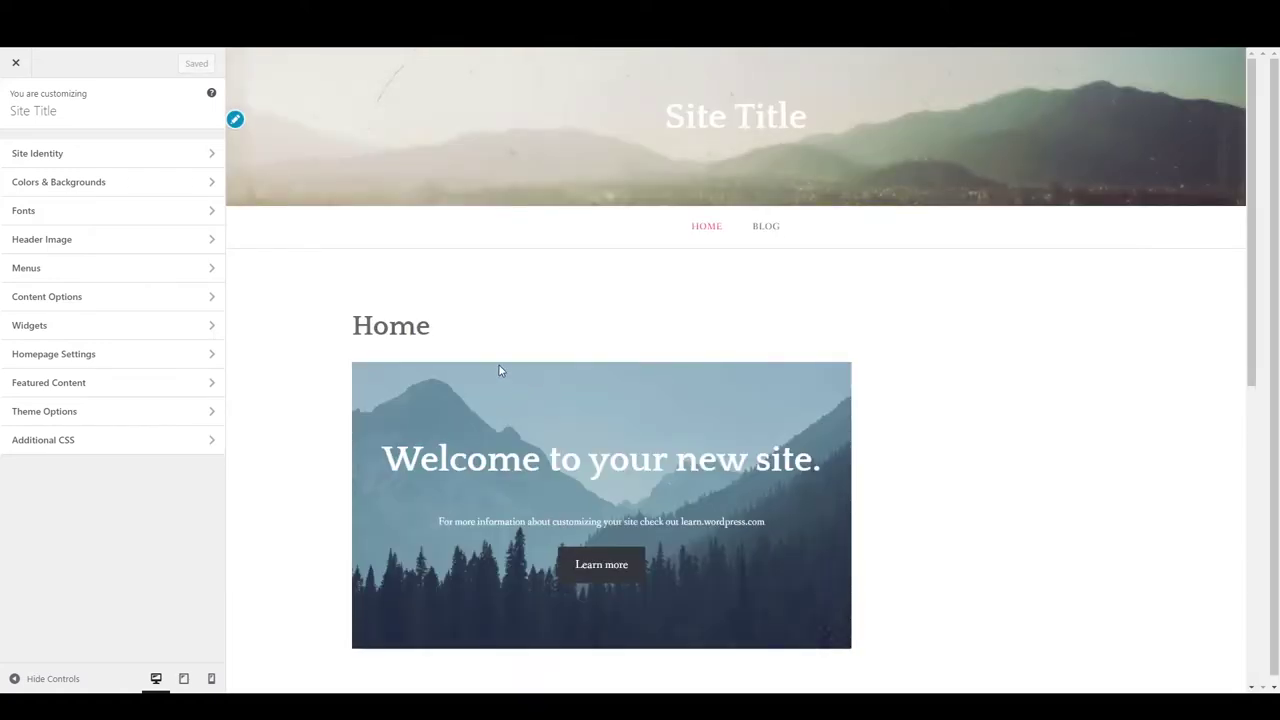
- In the Site Identity settings, set the site title to "How to Wifi" and the tagline to "Wifi solutions"
click(69, 159)
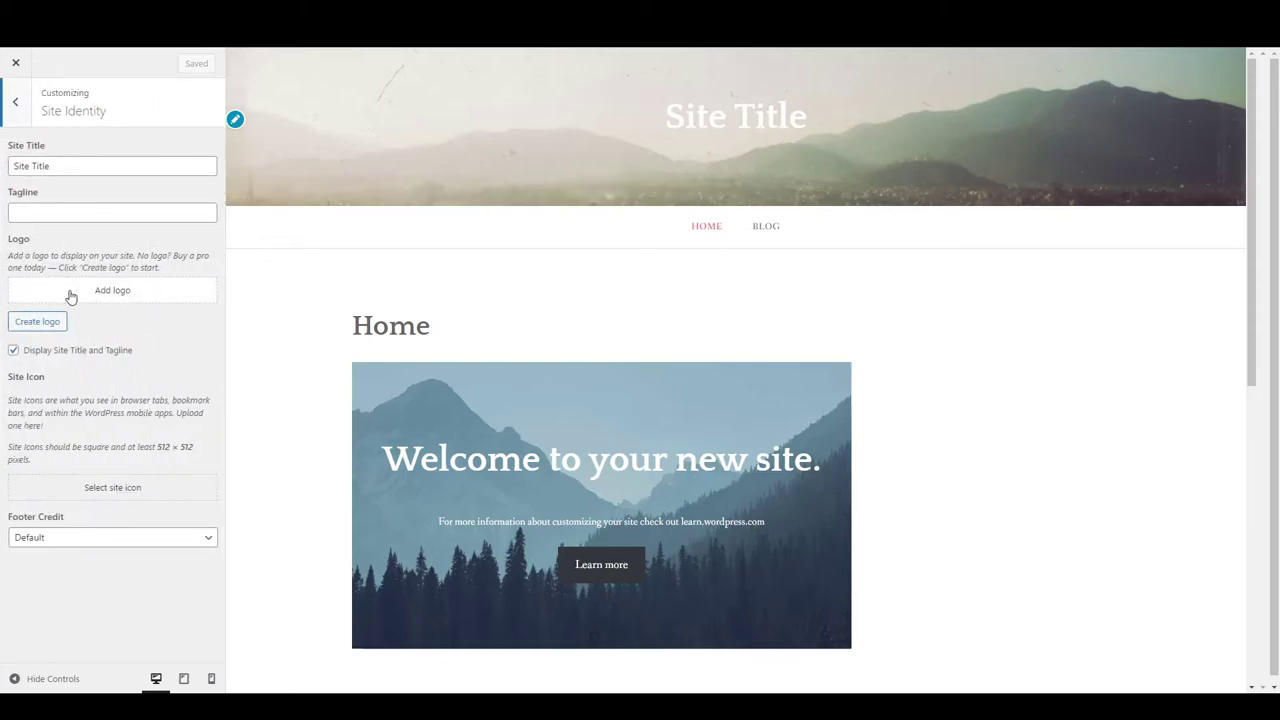
click(57, 167)
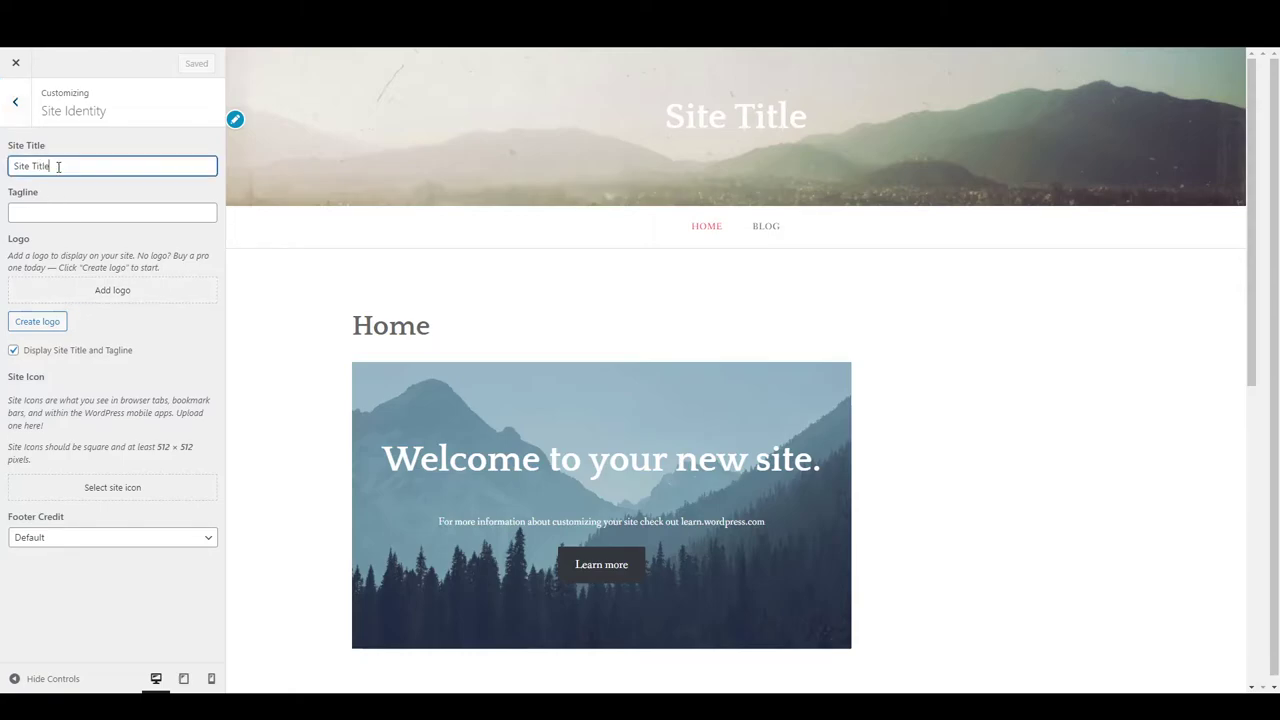
drag(47, 163, 4, 166)
text(How to)
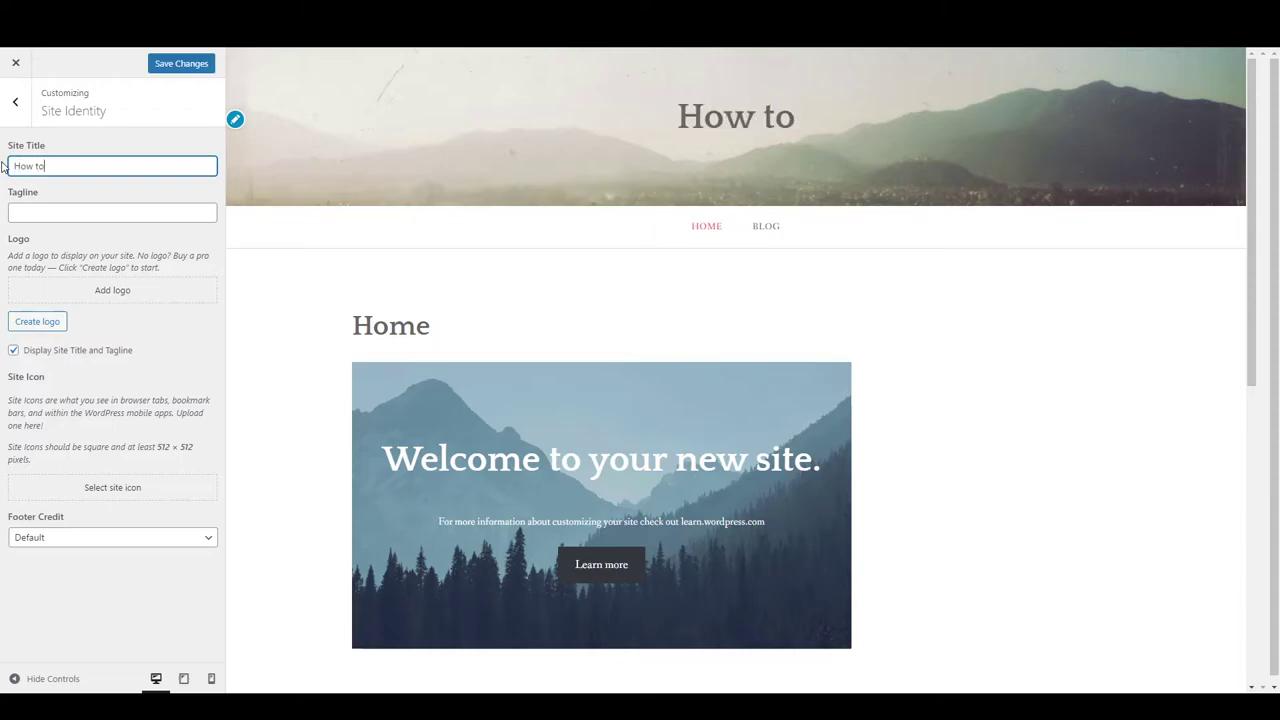
text( Widi)
key(BackSpace)
key(BackSpace)
text(fi)
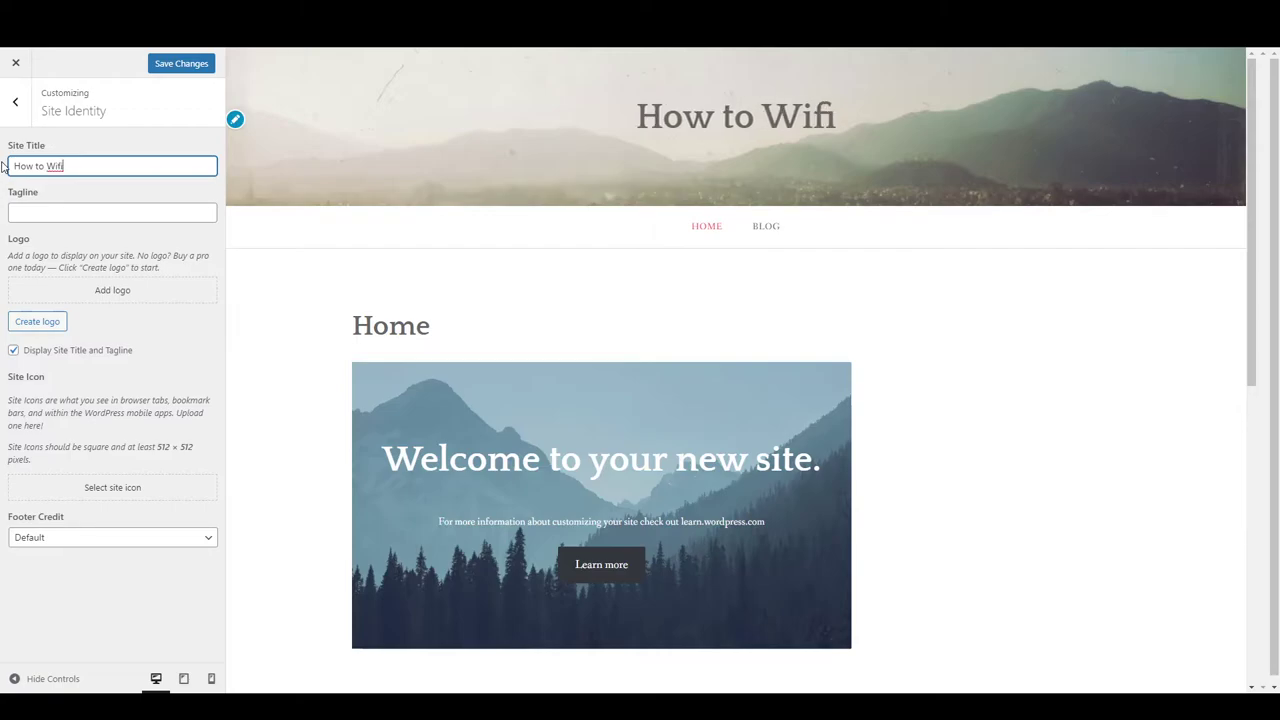
click(52, 218)
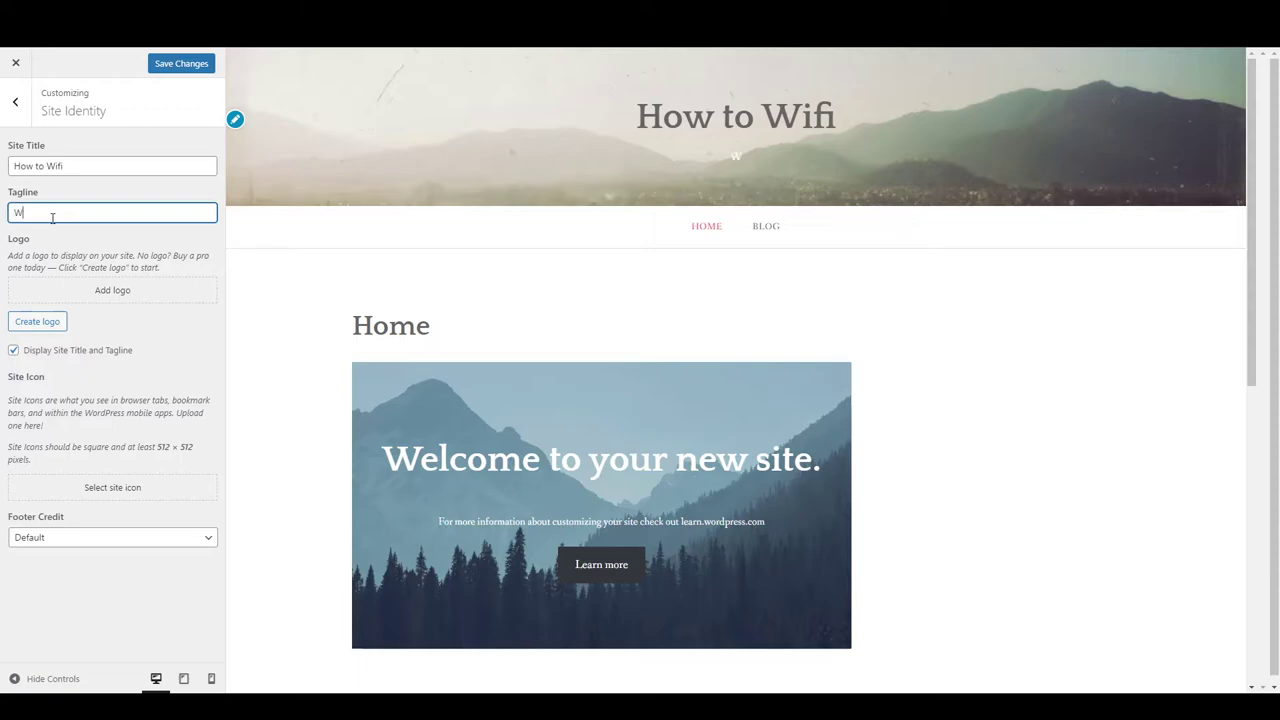
text(Wifi solutions)
- Upload unnamed__2_-removebg-preview.png as the site logo and crop it
click(113, 291)
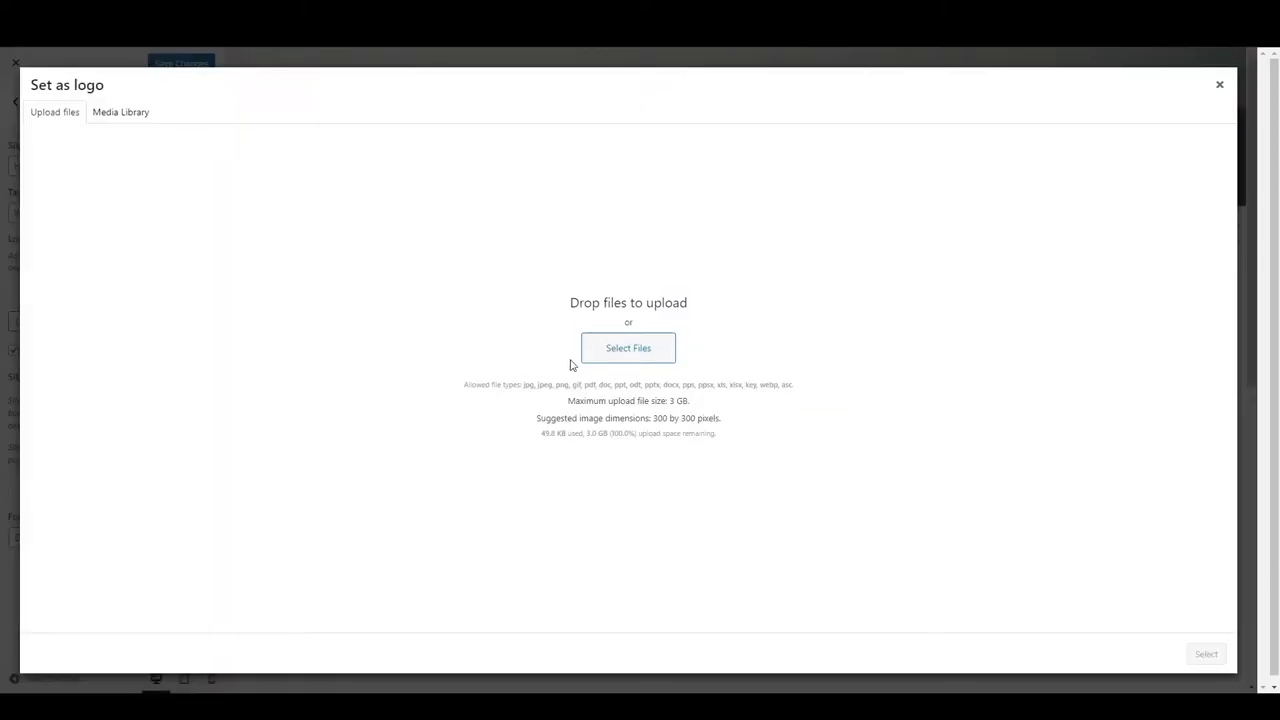
click(620, 360)
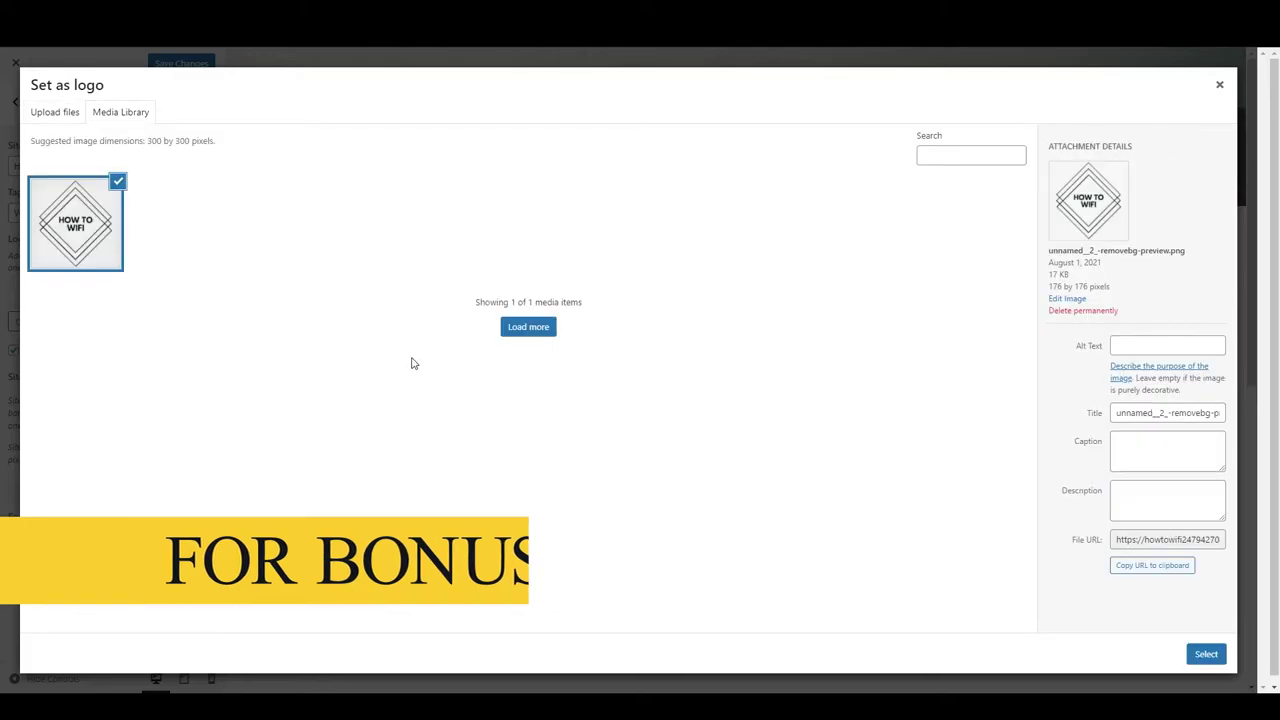
click(1196, 652)
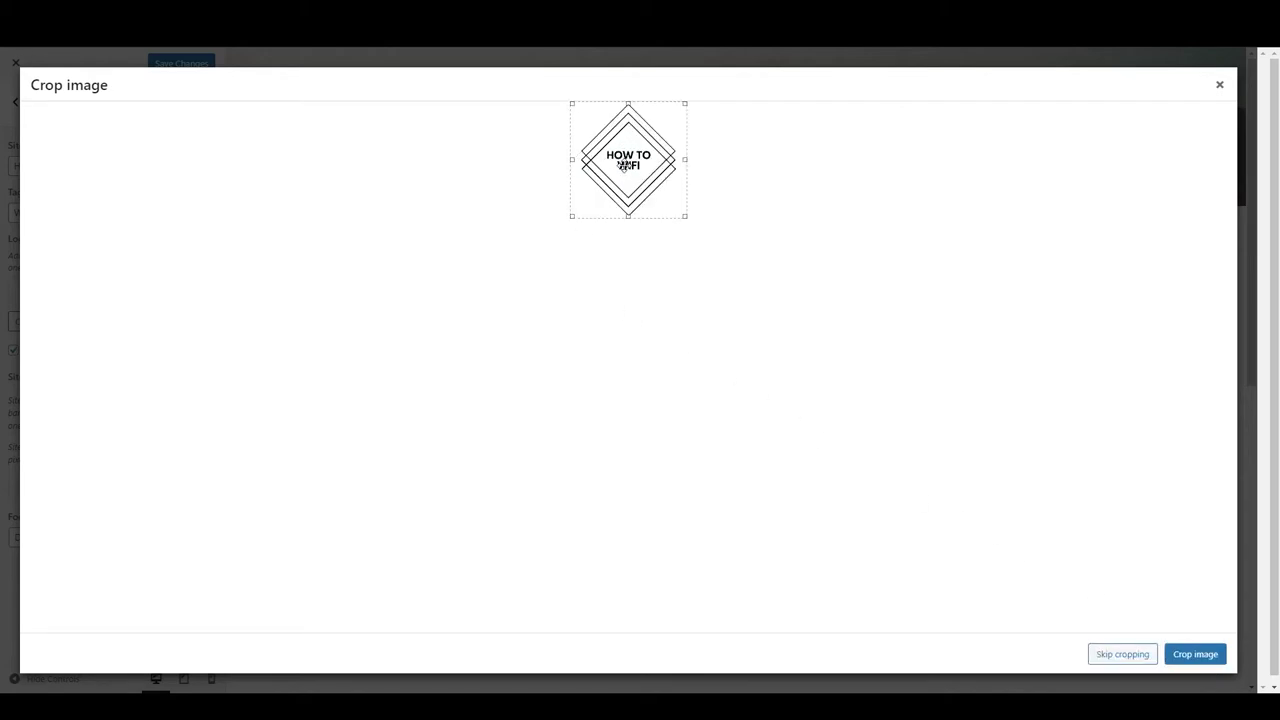
drag(572, 215, 546, 260)
click(1194, 654)
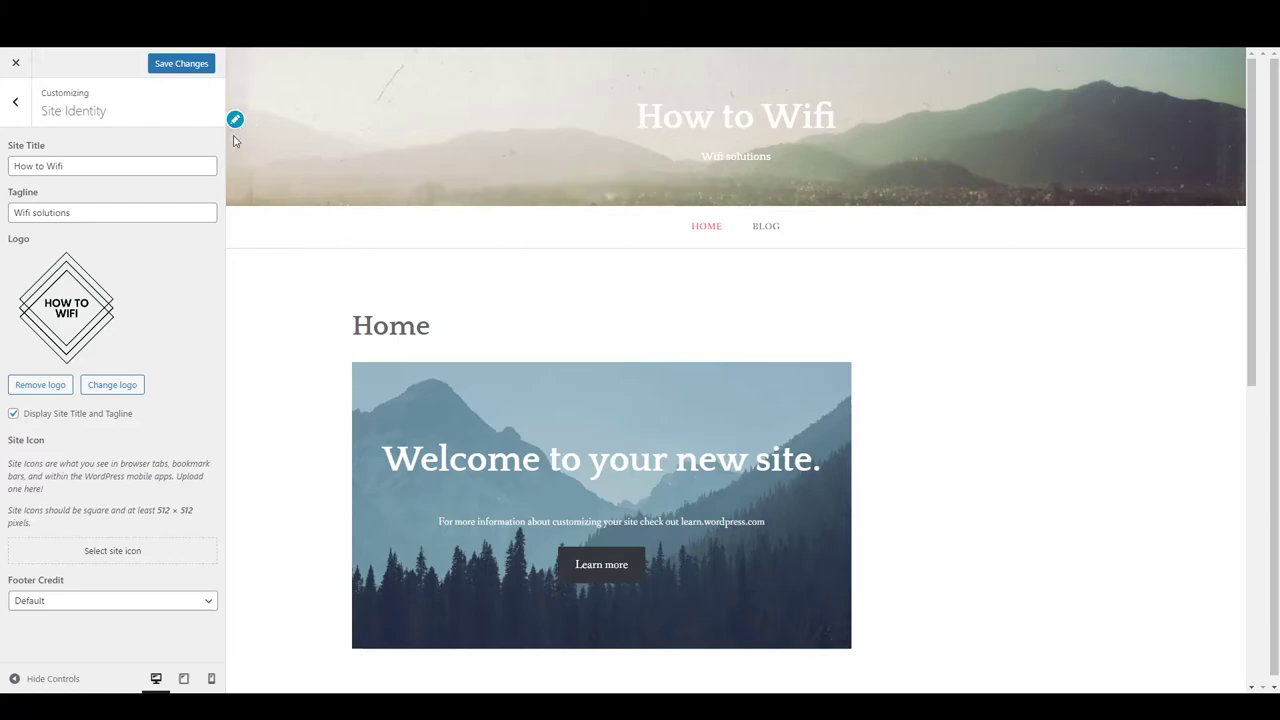
- Set the cropped logo image cropped-unnamed__2_-removebg-preview.png as the site icon and save the changes
scroll(566, 237, down, 5)
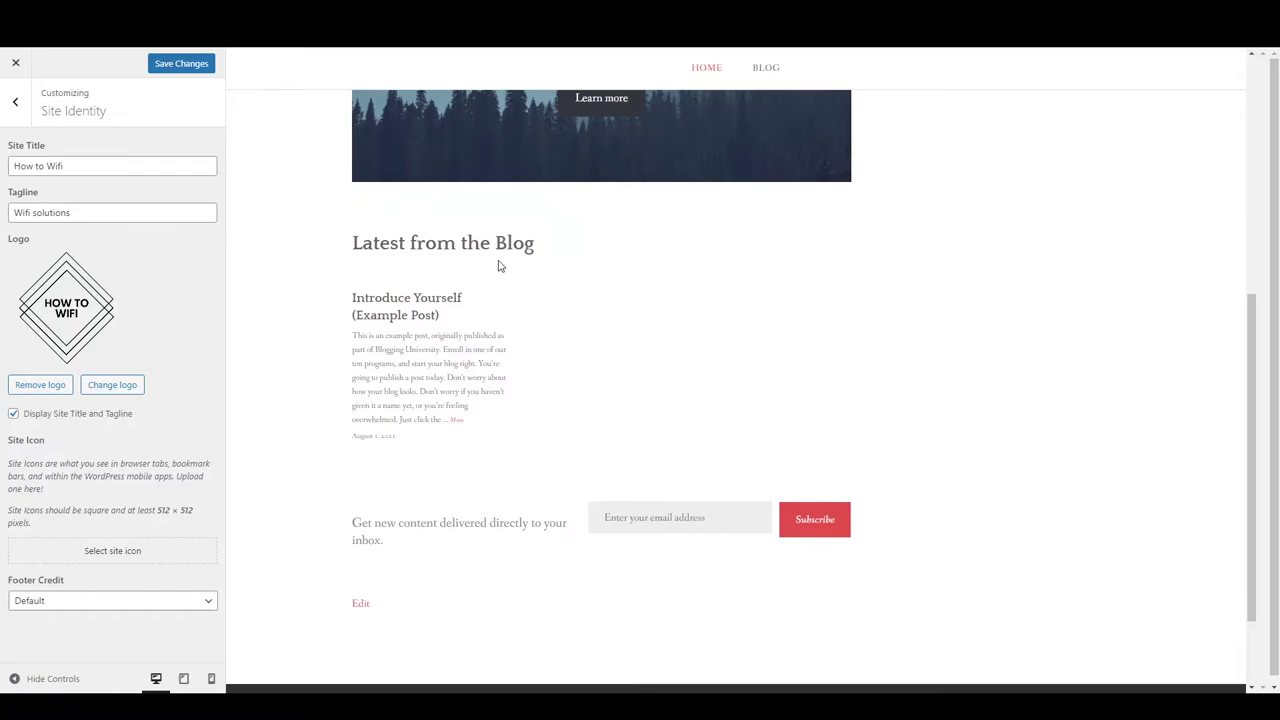
scroll(500, 263, up, 5)
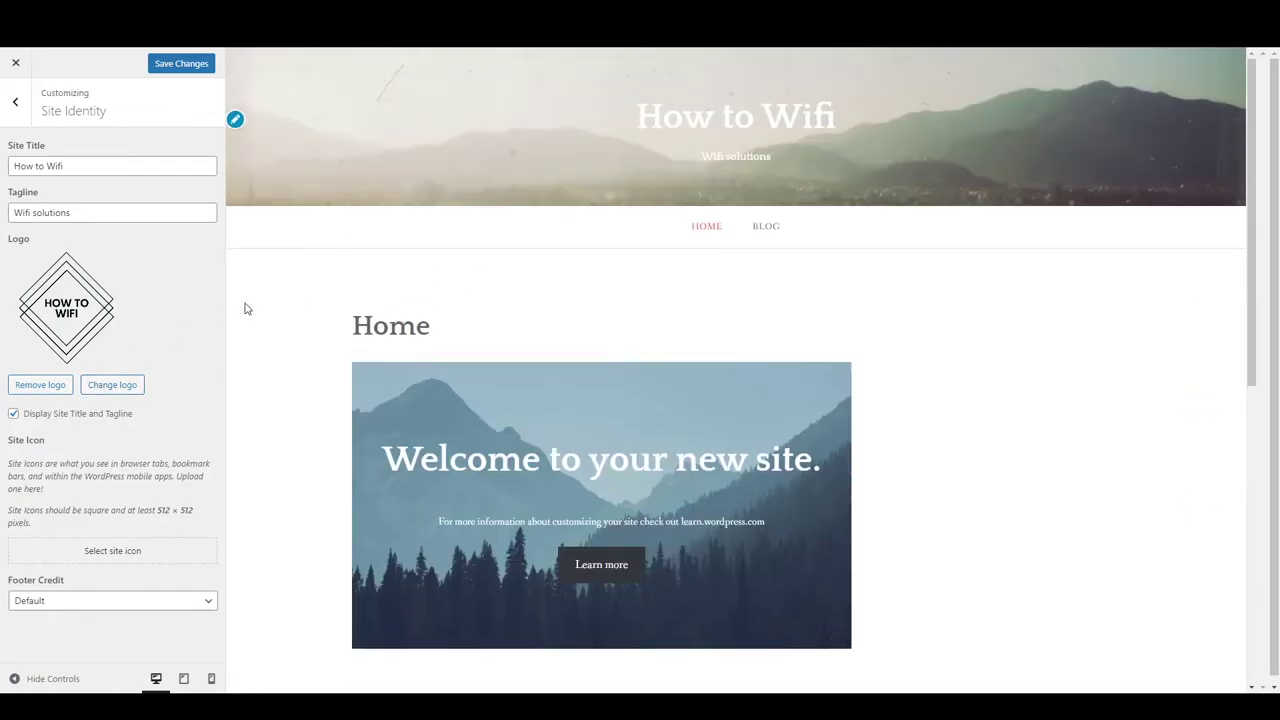
scroll(245, 308, down, 1)
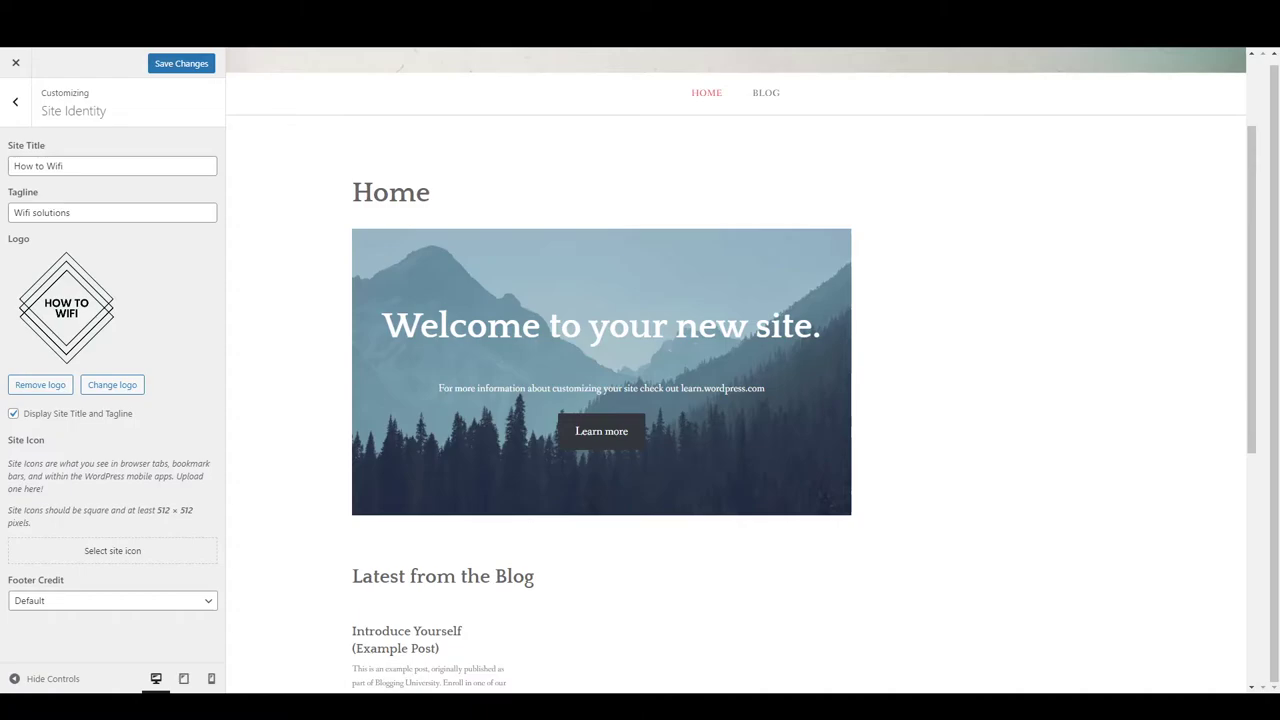
click(145, 558)
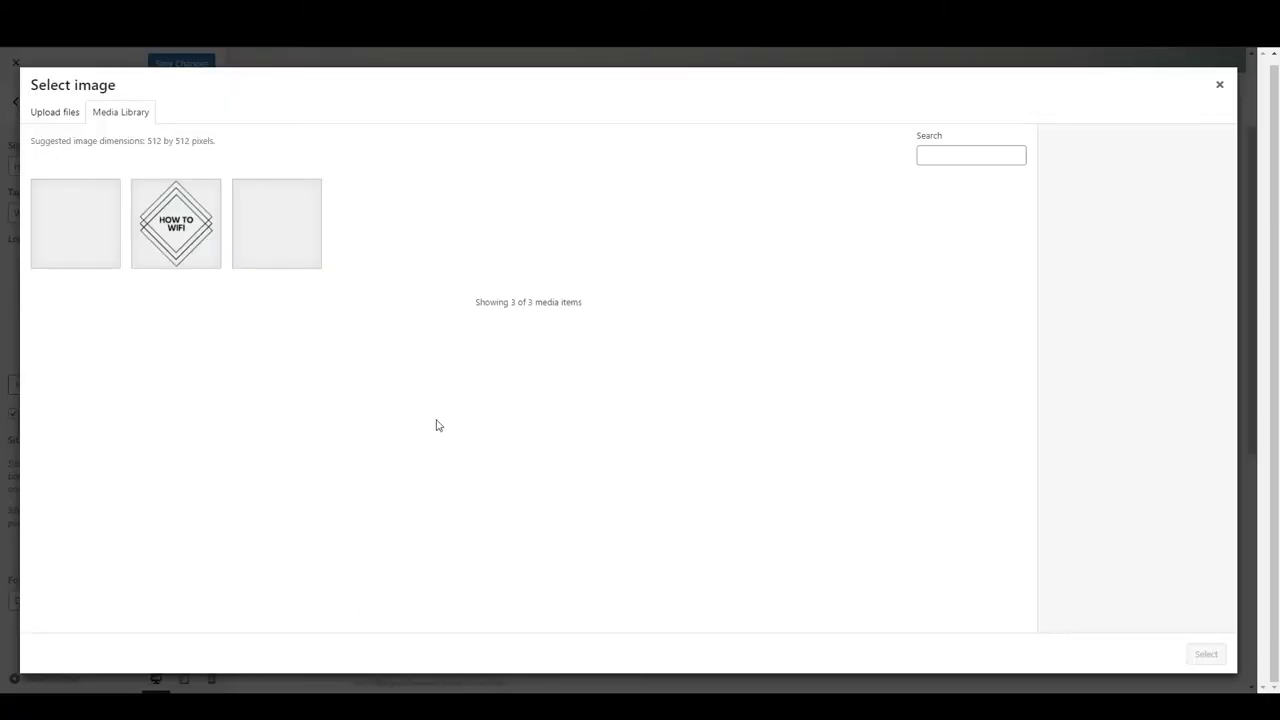
click(77, 222)
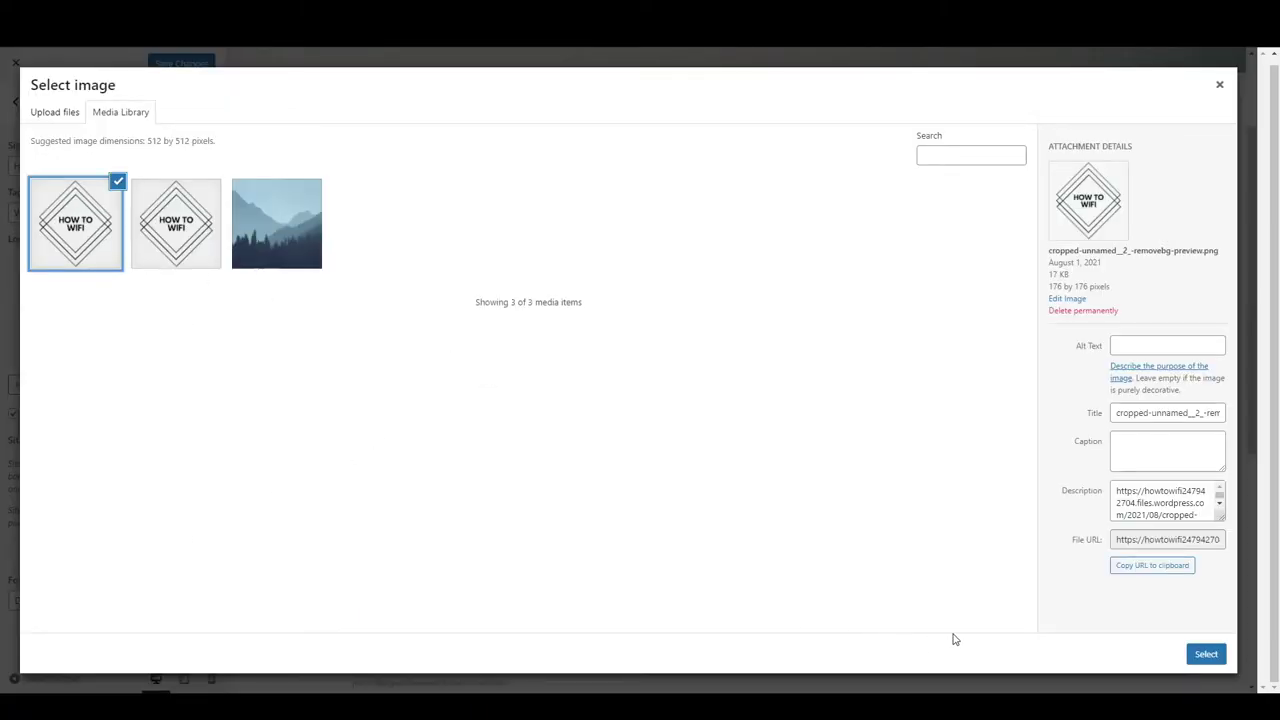
click(1206, 654)
click(1196, 654)
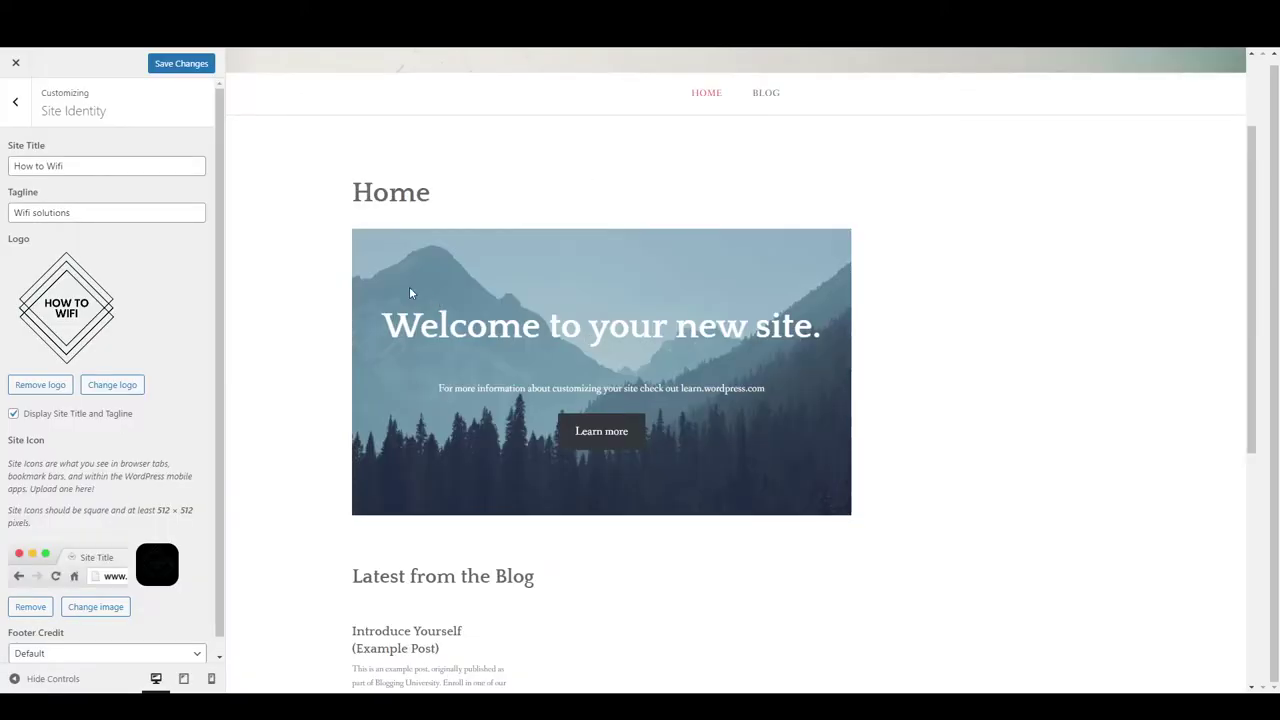
click(179, 66)
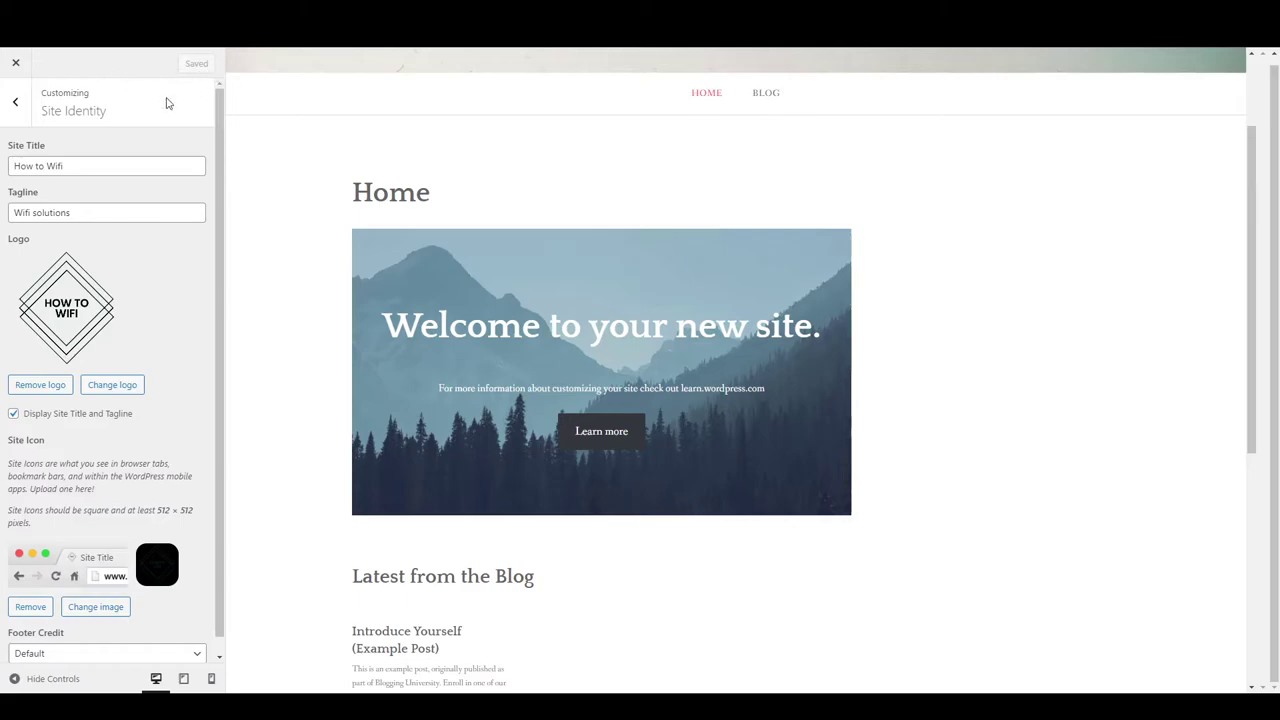
- Go back to the dashboard from the Gateway theme page and view the customized site
scroll(292, 277, up, 2)
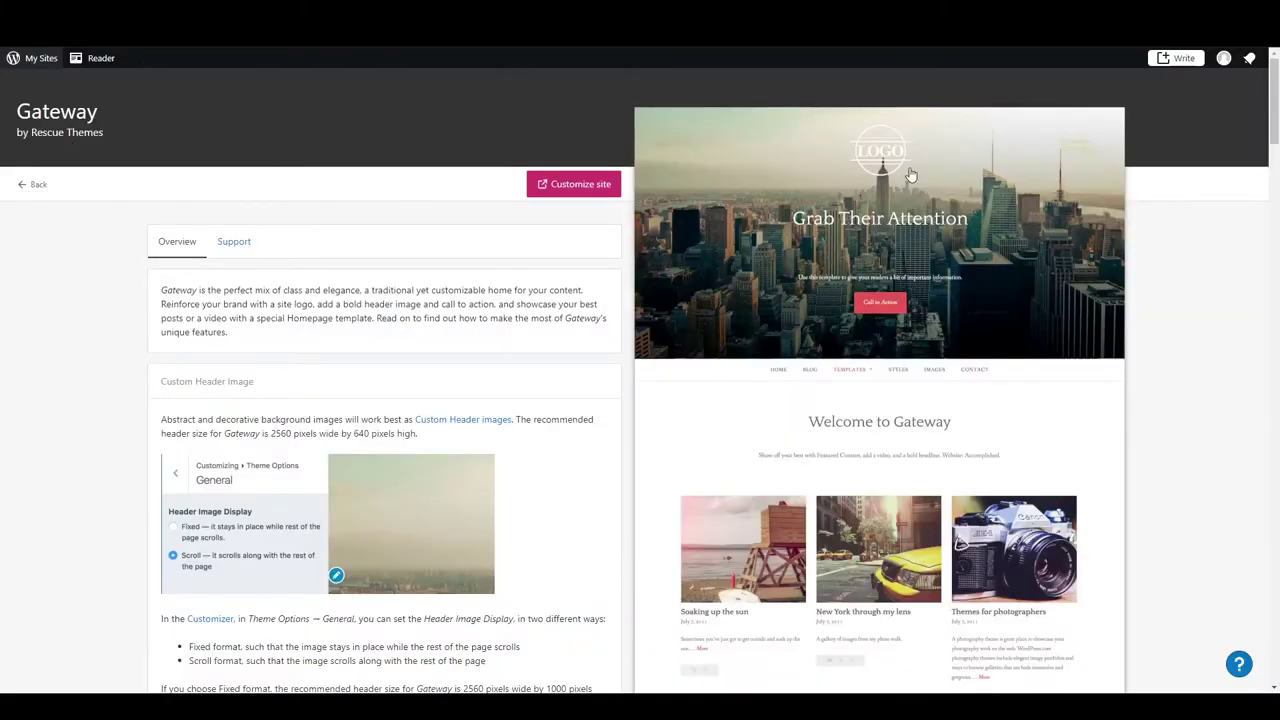
click(41, 58)
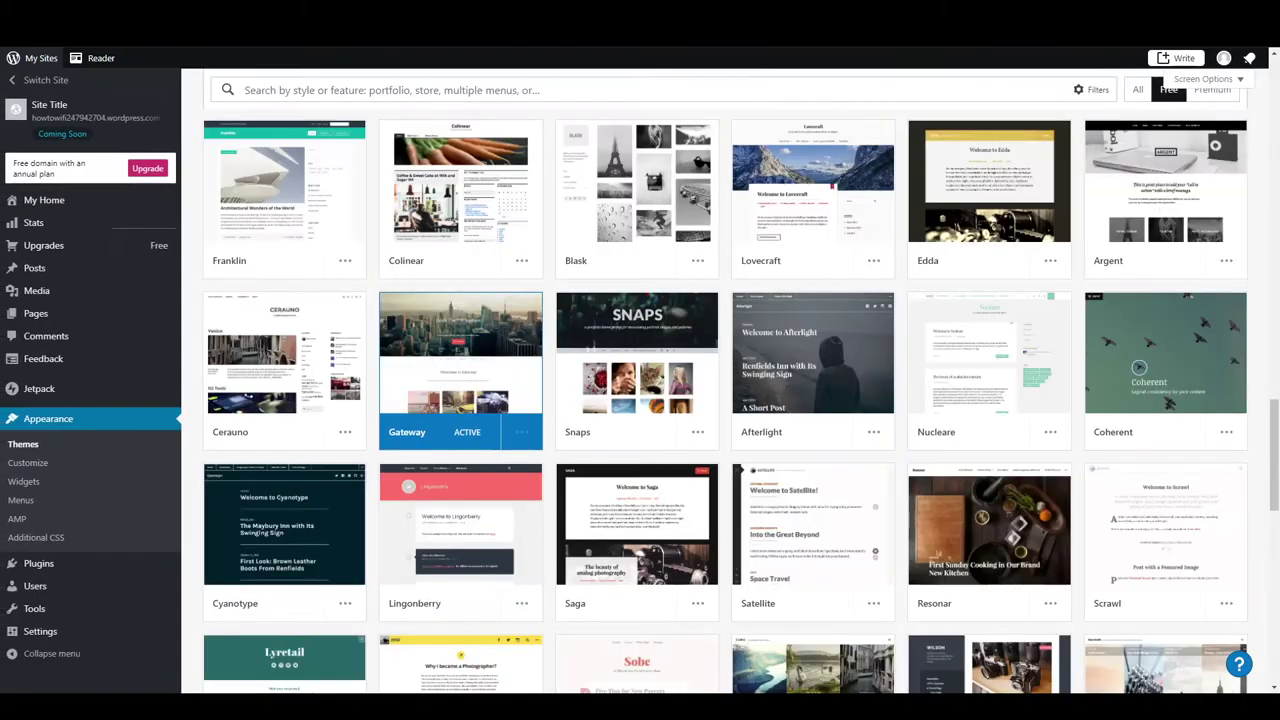
click(88, 125)
click(1206, 88)
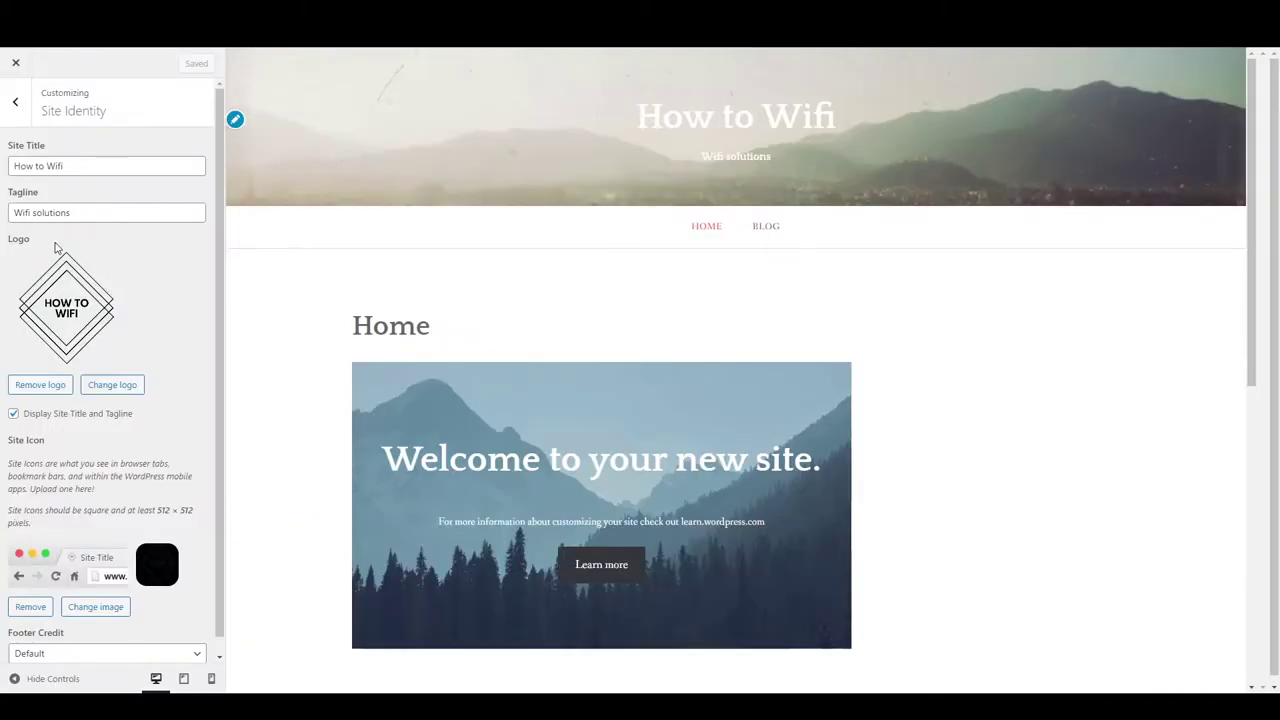
- Remove the tagline from the Site Identity settings and save the changes
click(86, 212)
drag(86, 212, 3, 217)
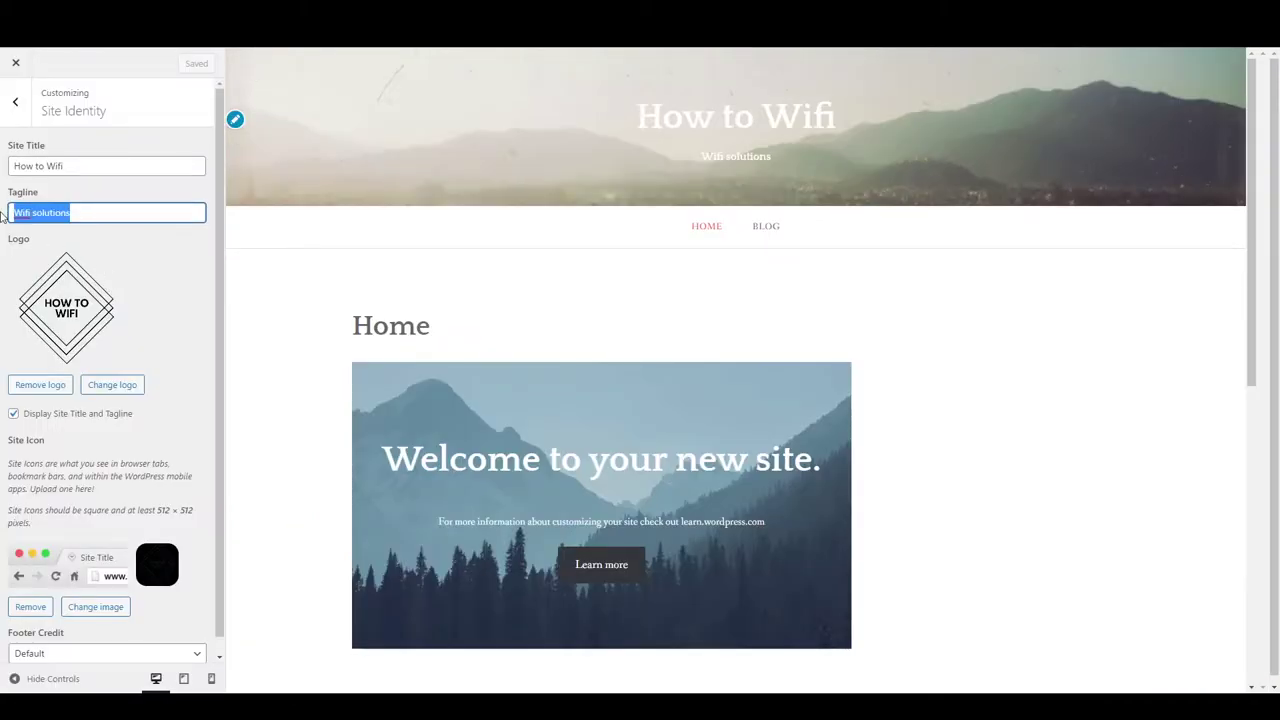
key(BackSpace)
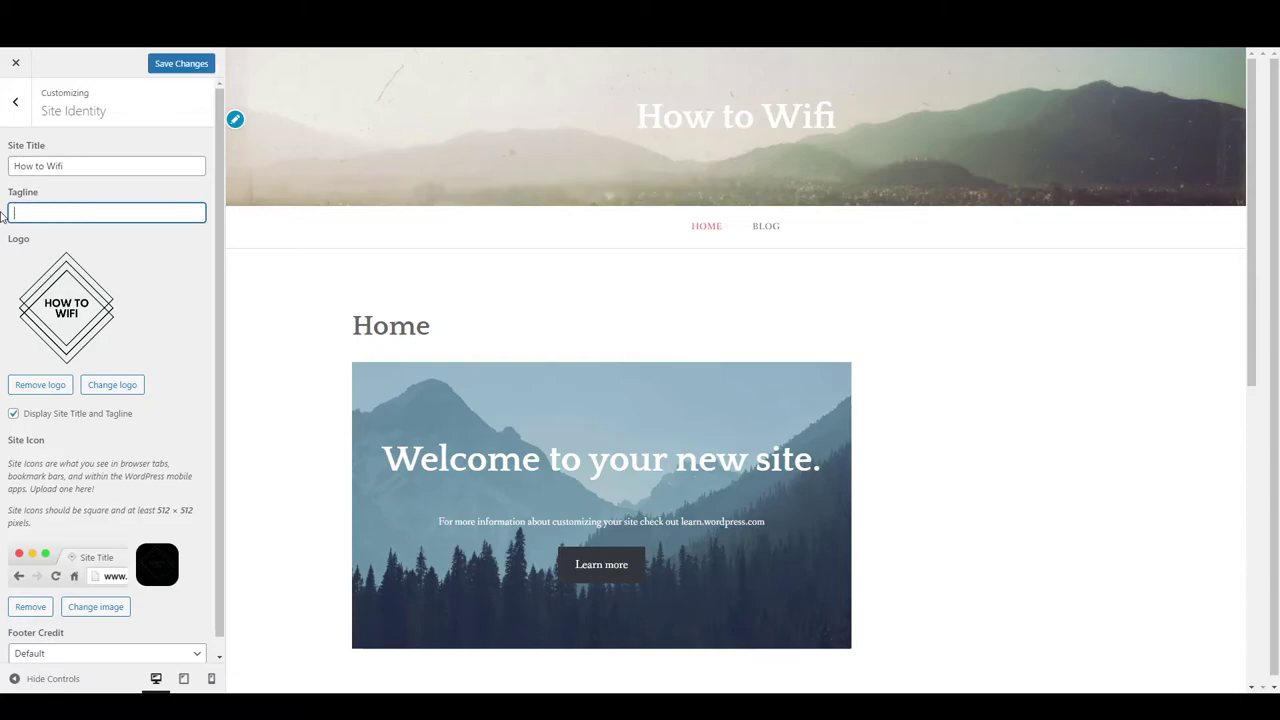
click(175, 64)
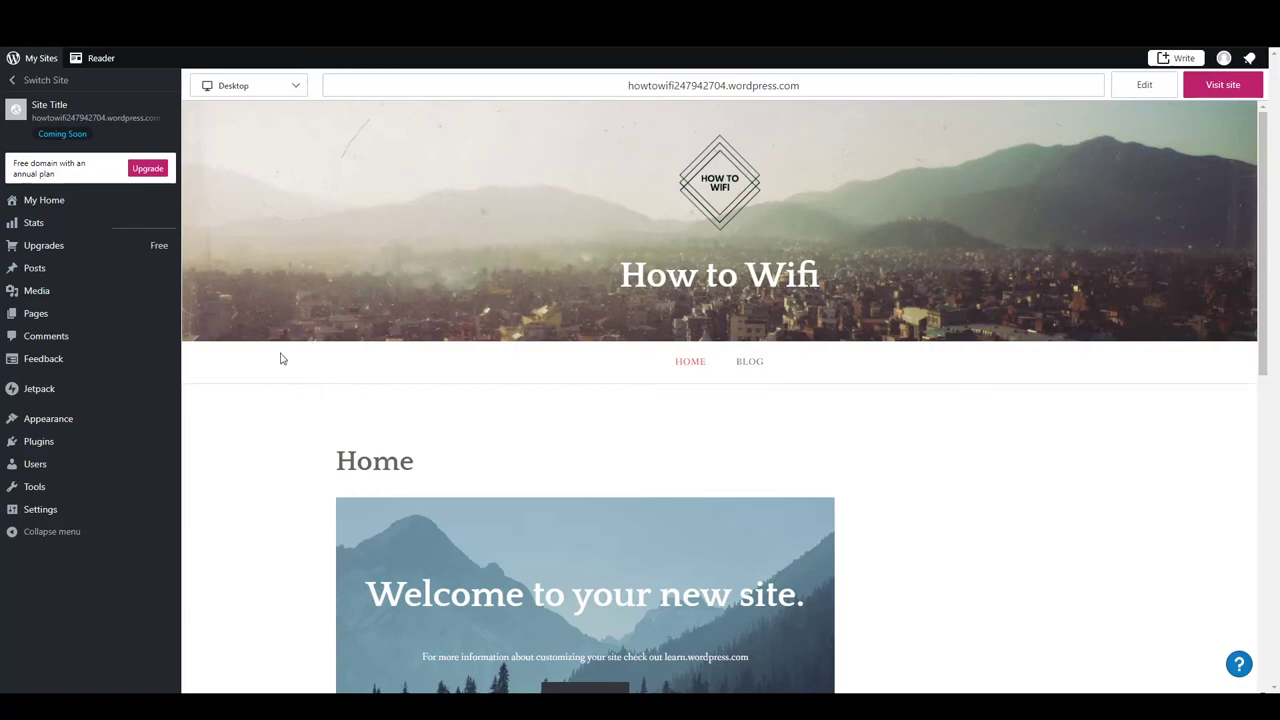
- Reopen the Themes gallery, limit it to free themes and browse the designs
mouse_move(57, 420)
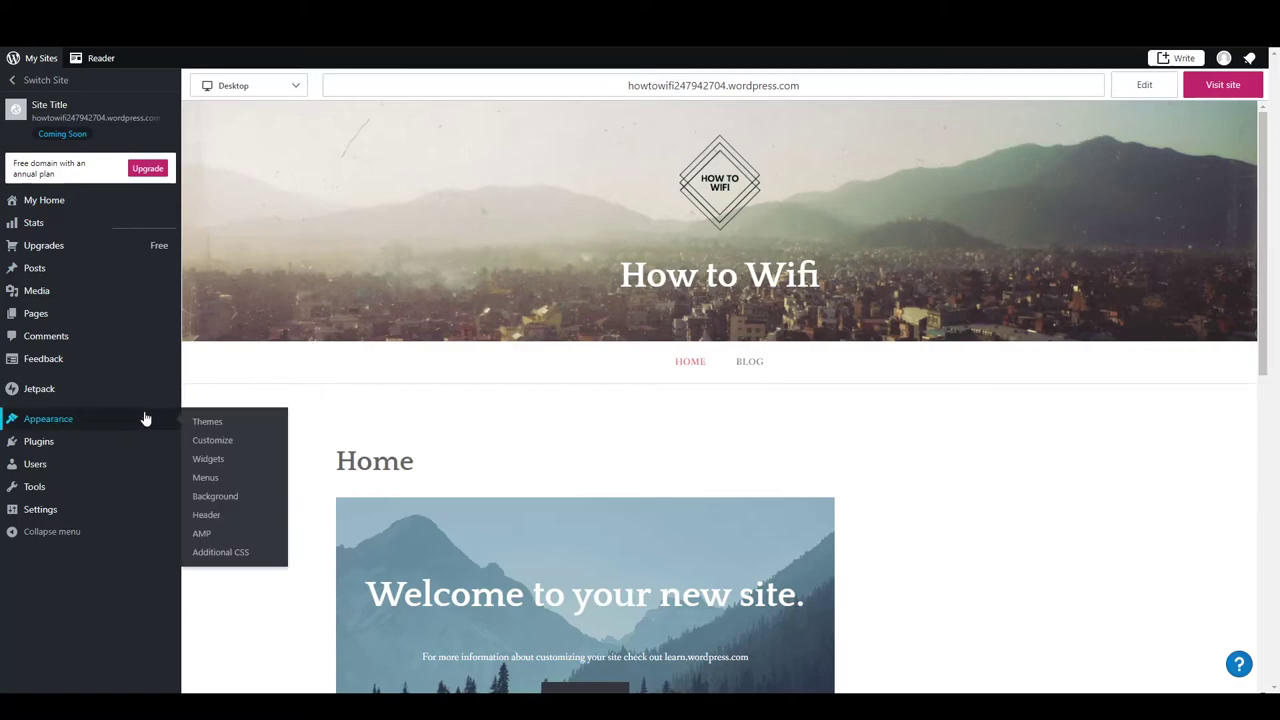
click(231, 424)
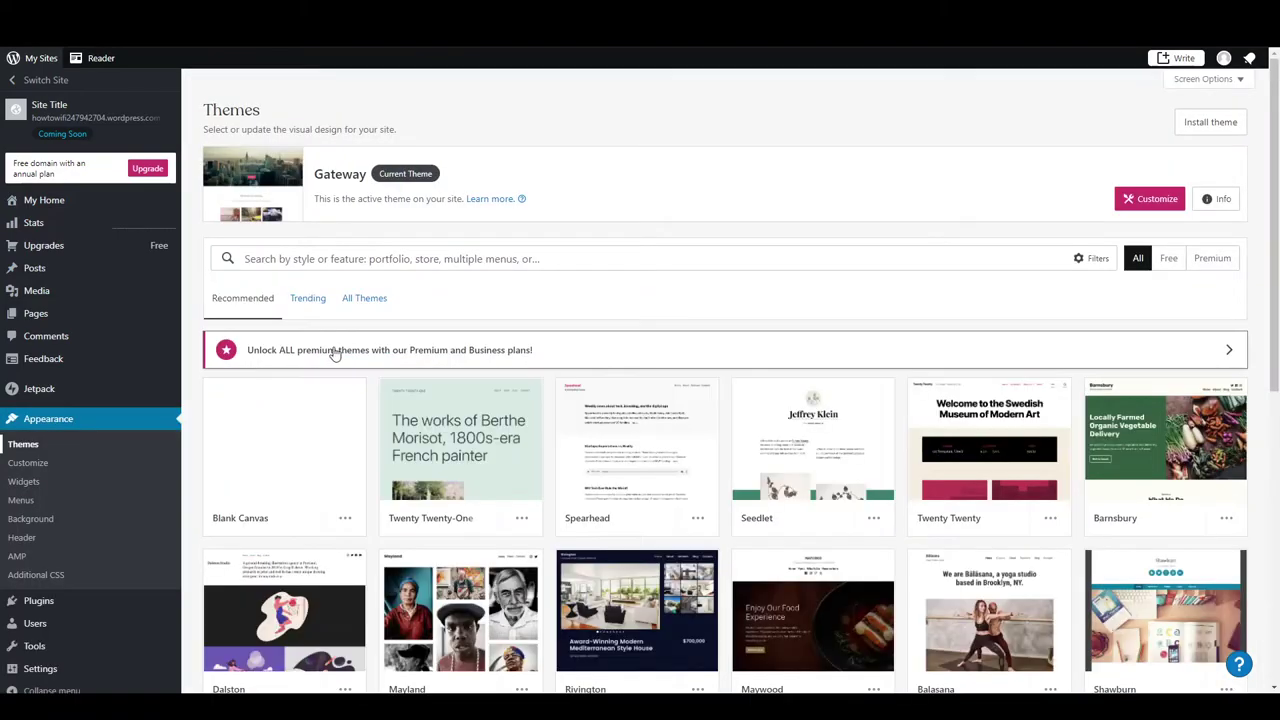
click(1167, 258)
scroll(775, 298, down, 5)
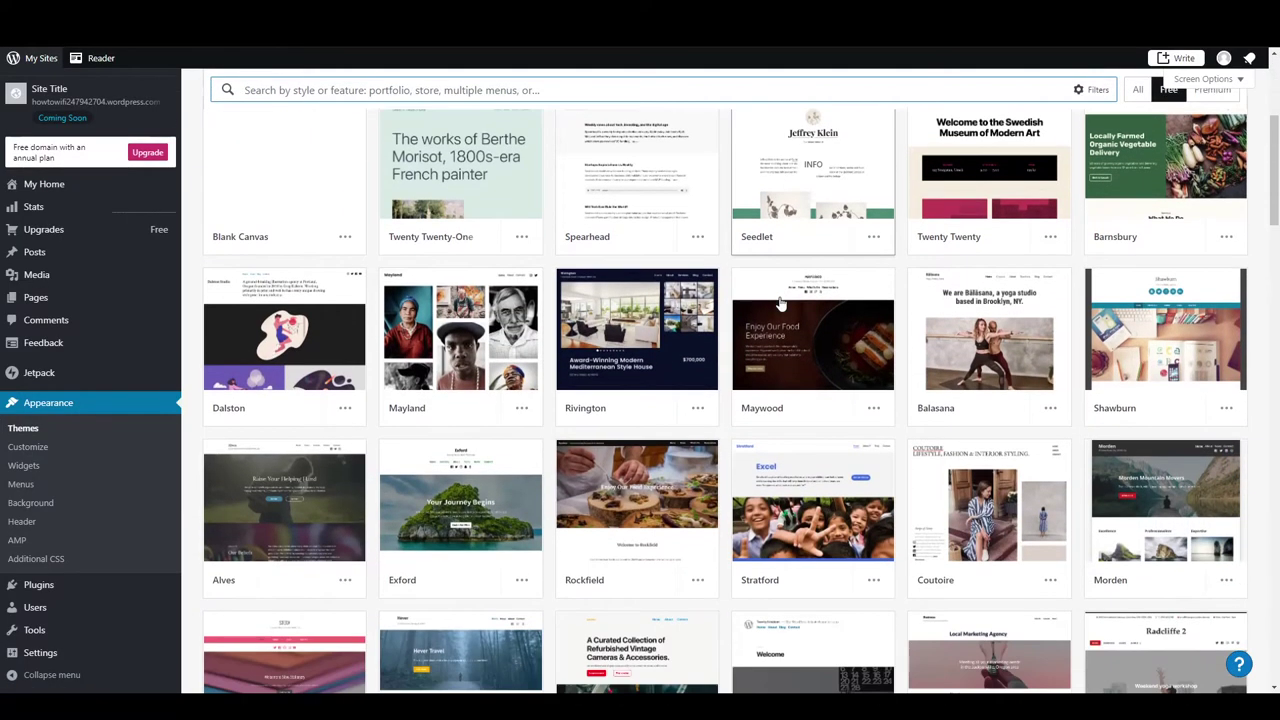
- Find the Leven theme among the free designs, open its details page and look over its design preview
scroll(780, 303, down, 3)
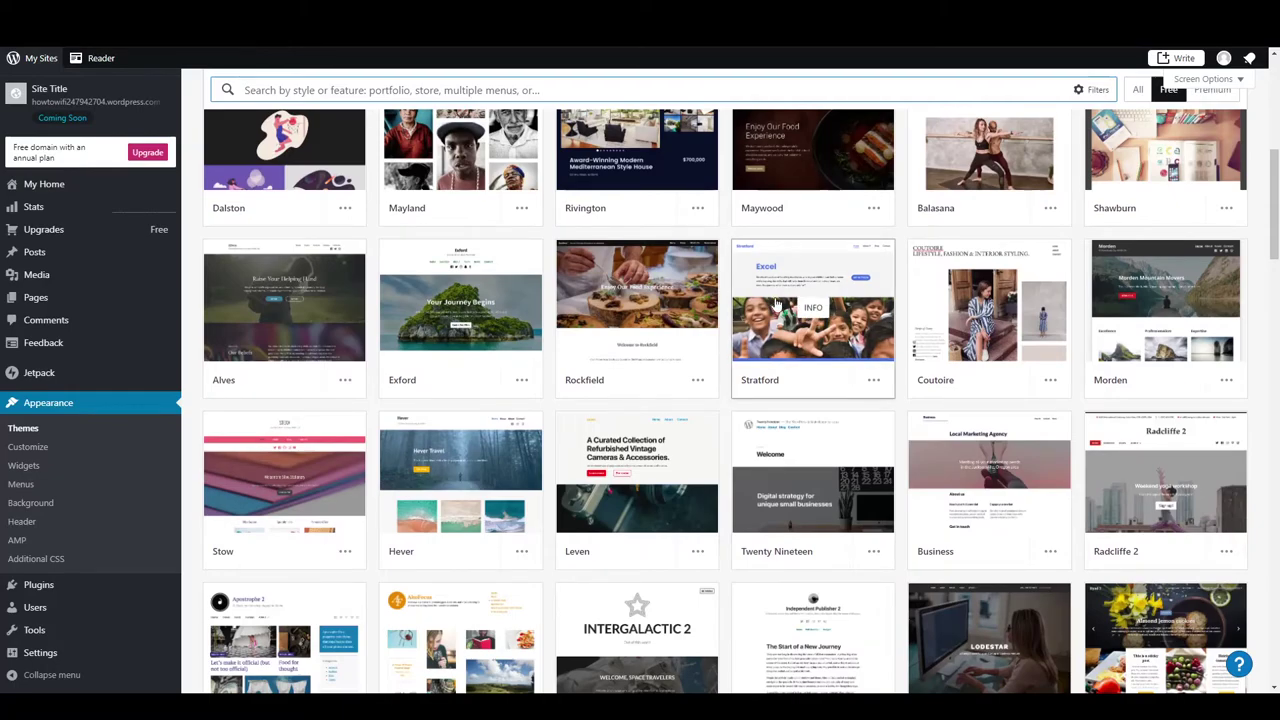
click(586, 483)
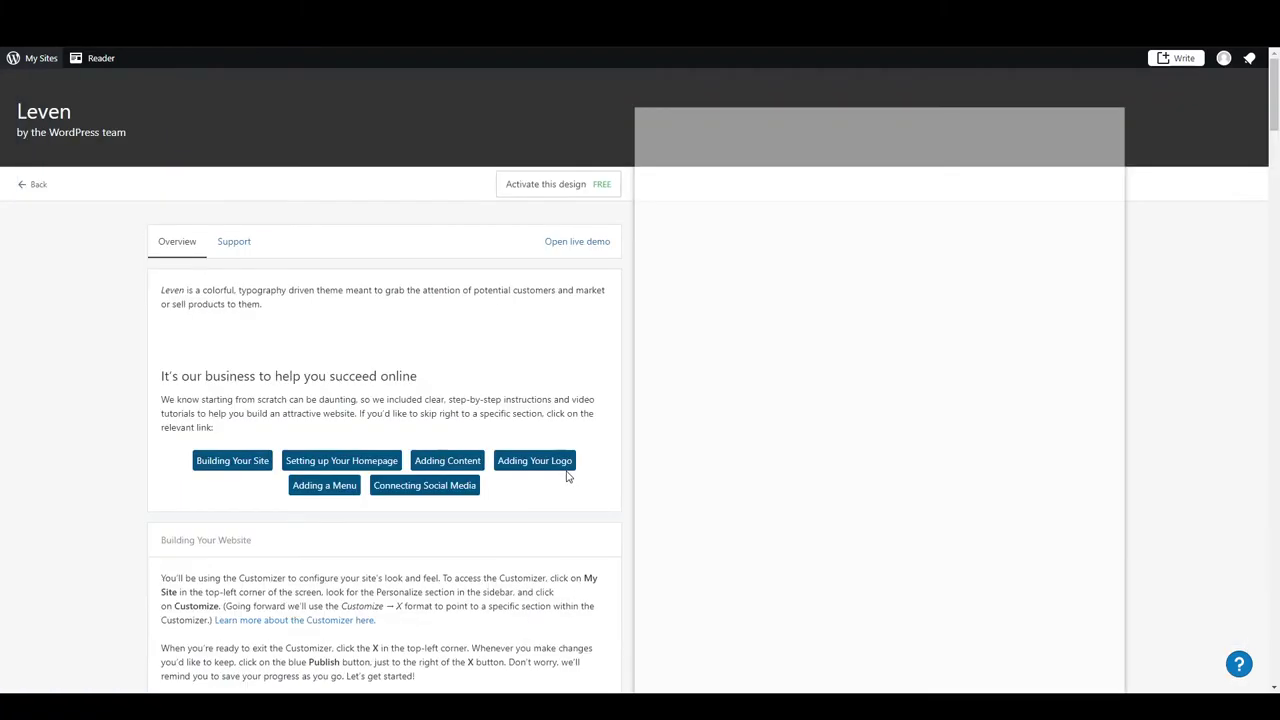
scroll(586, 432, down, 2)
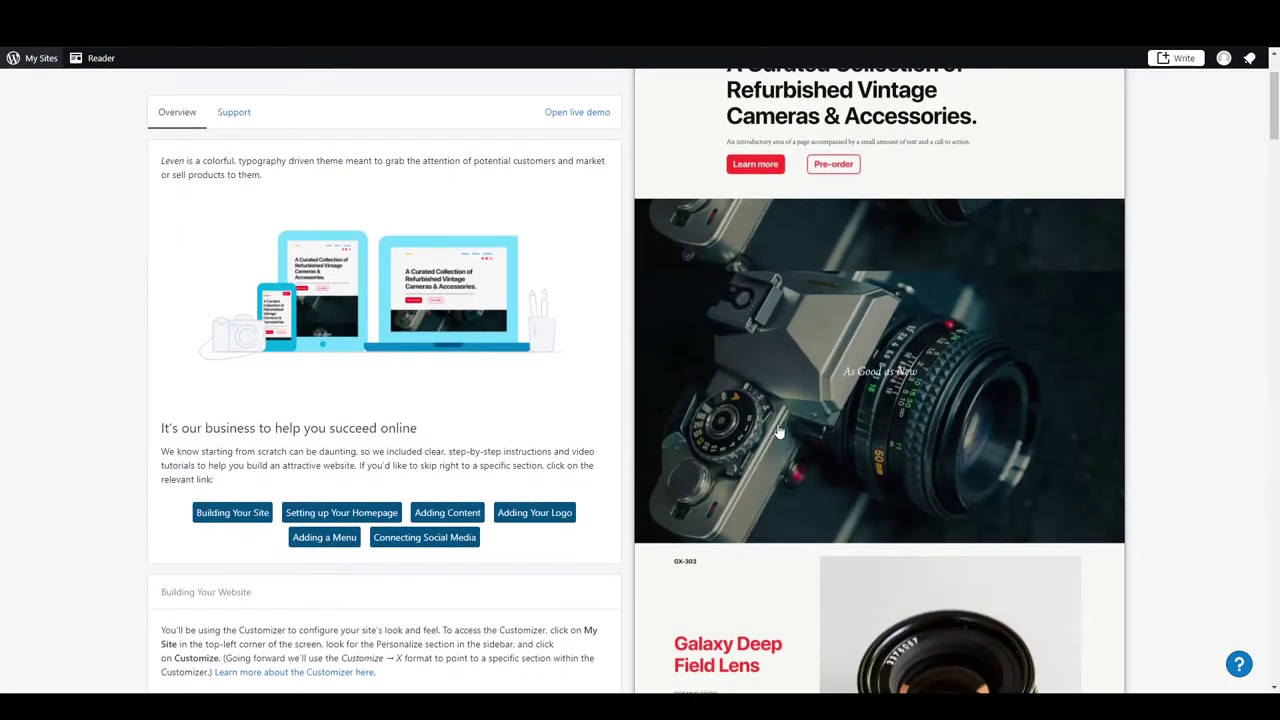
scroll(561, 192, up, 2)
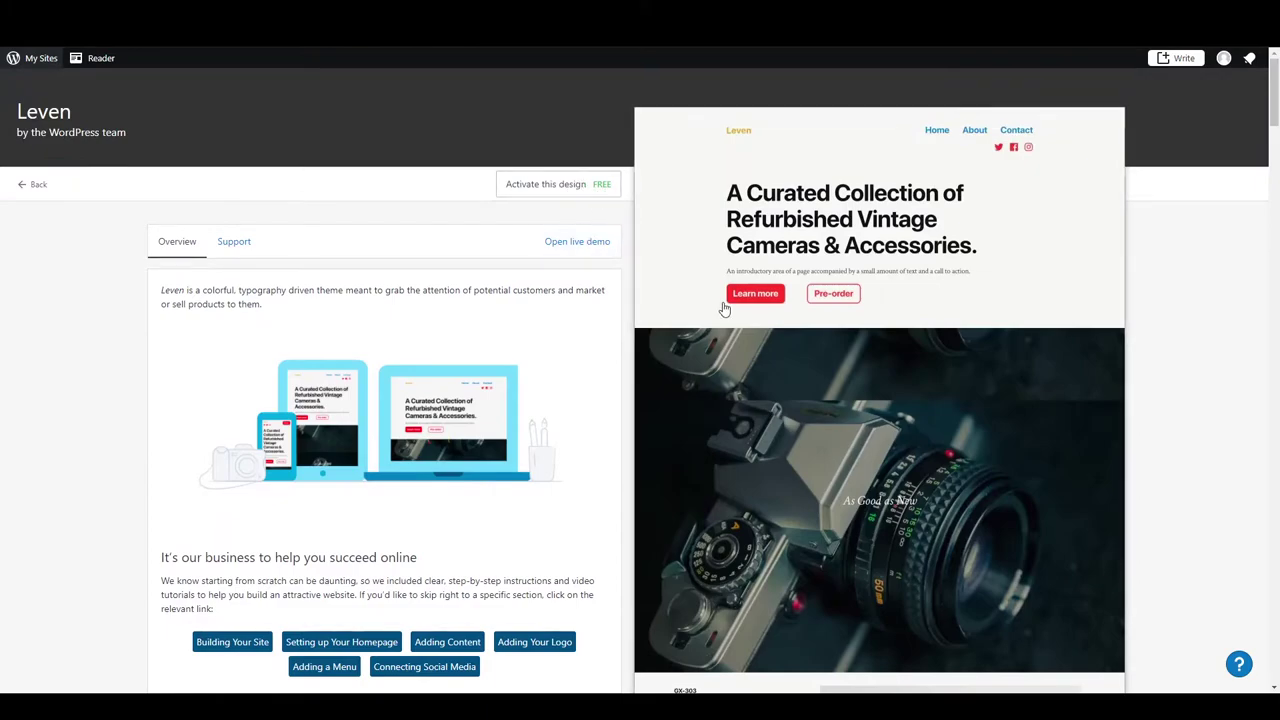
- Activate the Leven theme, replacing the homepage content with the Leven homepage
click(519, 187)
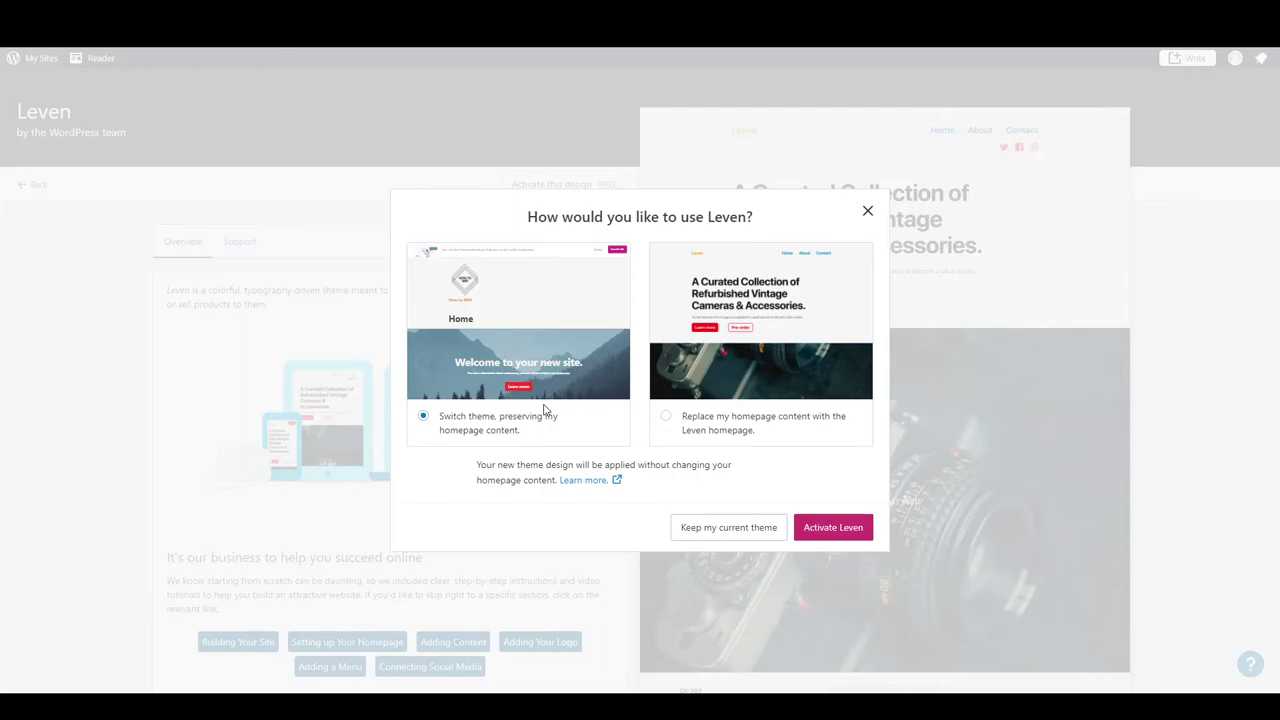
click(696, 429)
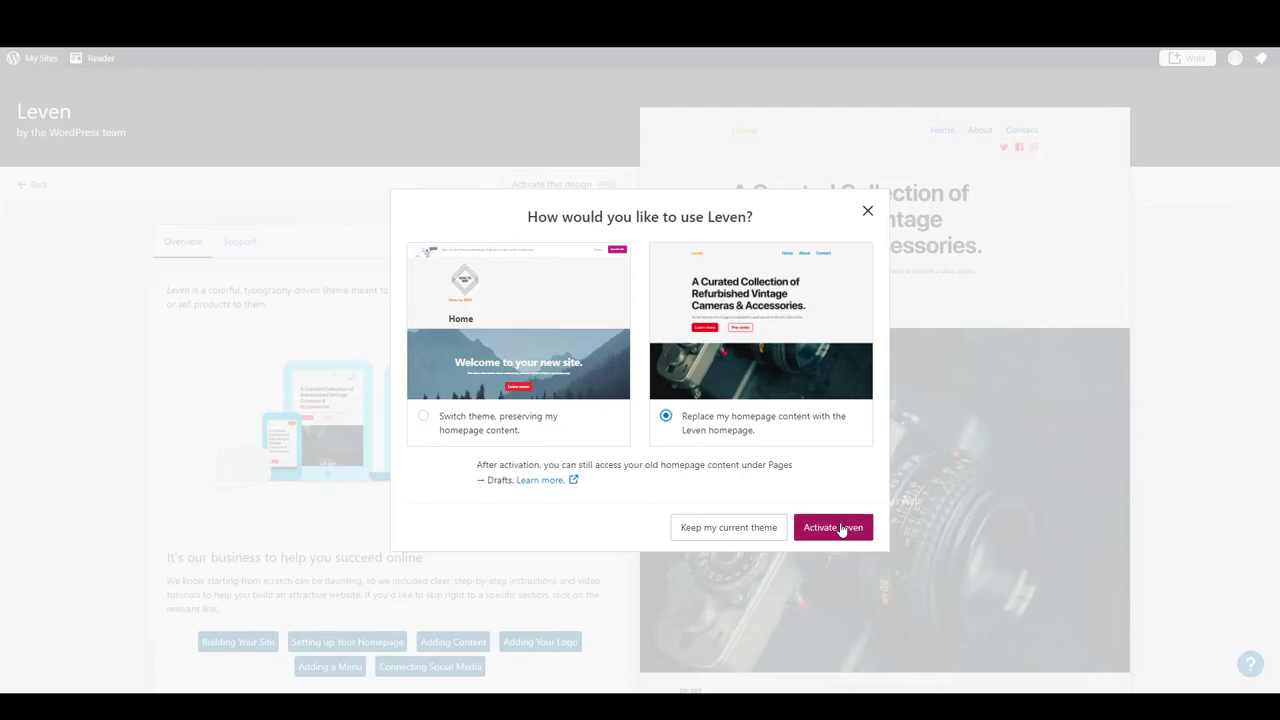
click(833, 527)
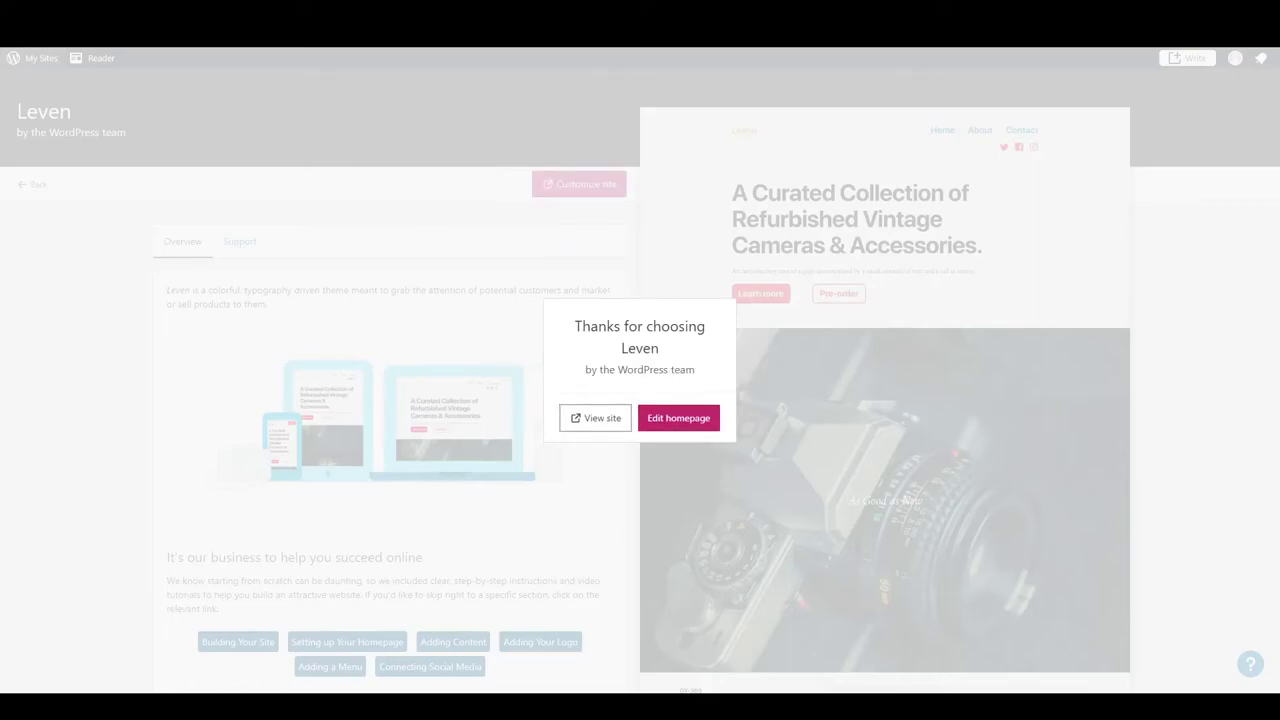
- View the site with the Leven theme and look through its homepage sections
click(596, 418)
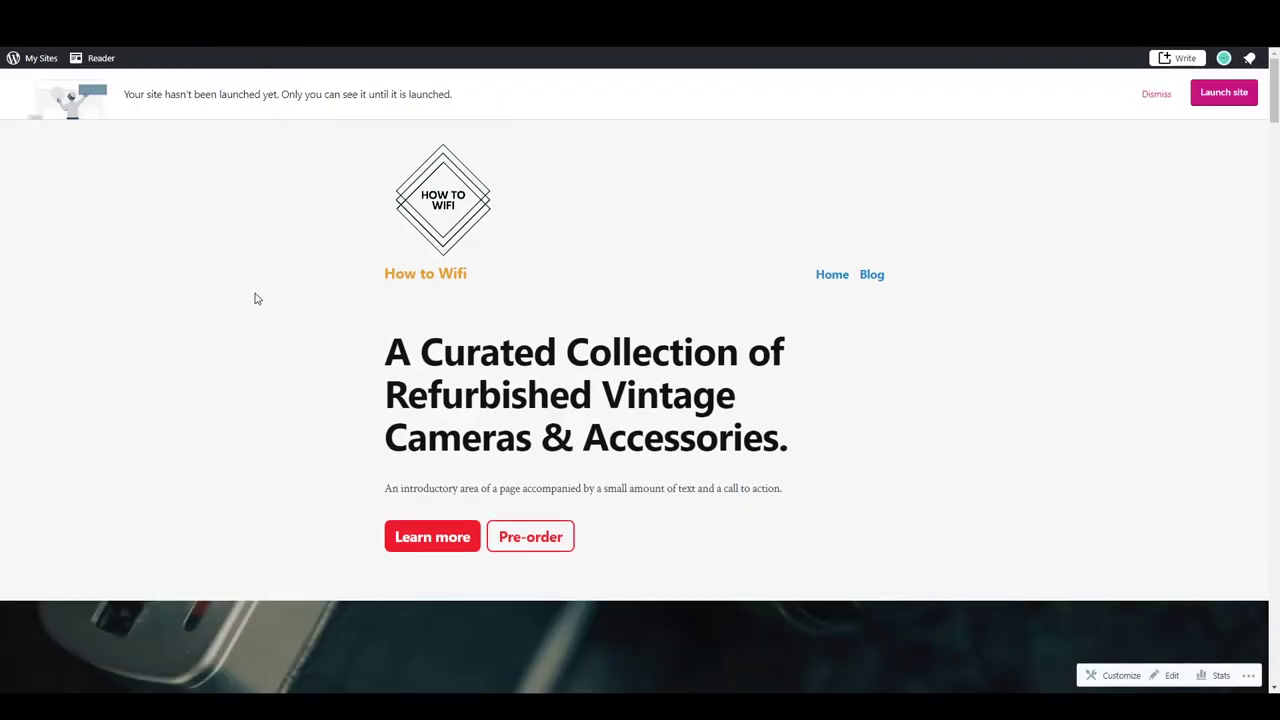
scroll(258, 306, down, 2)
scroll(258, 306, down, 12)
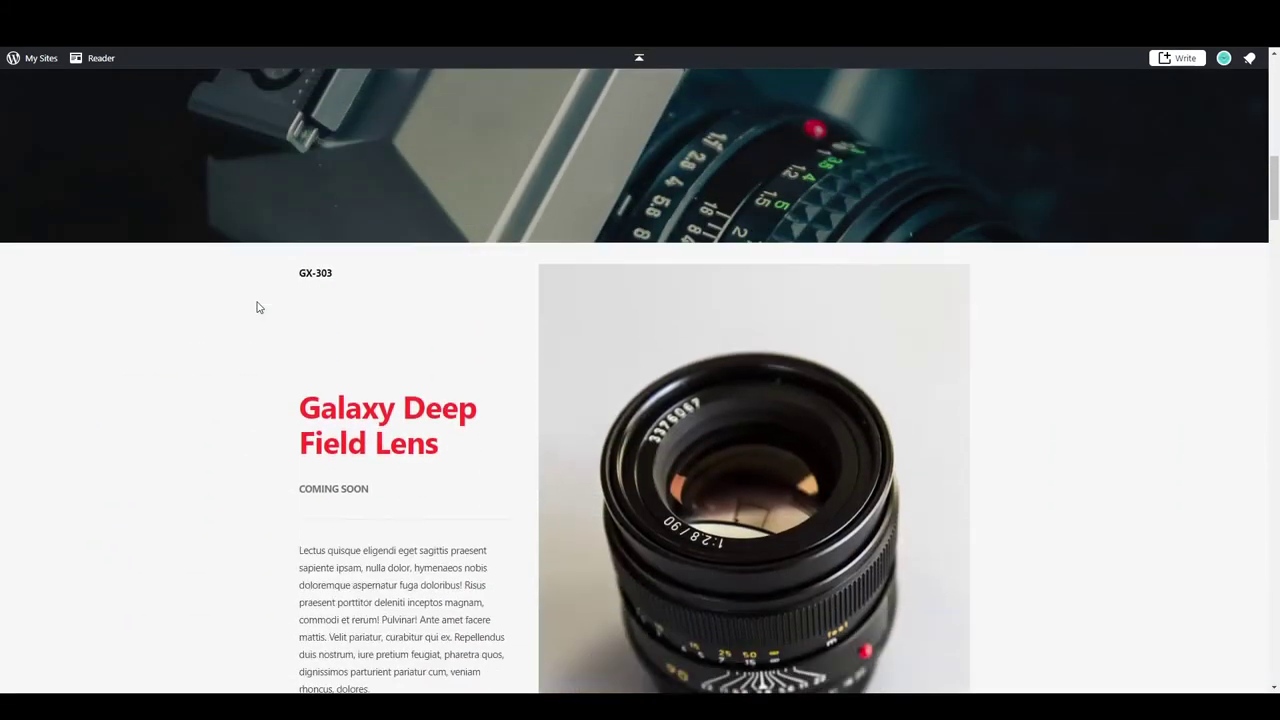
scroll(257, 307, down, 5)
scroll(257, 307, up, 15)
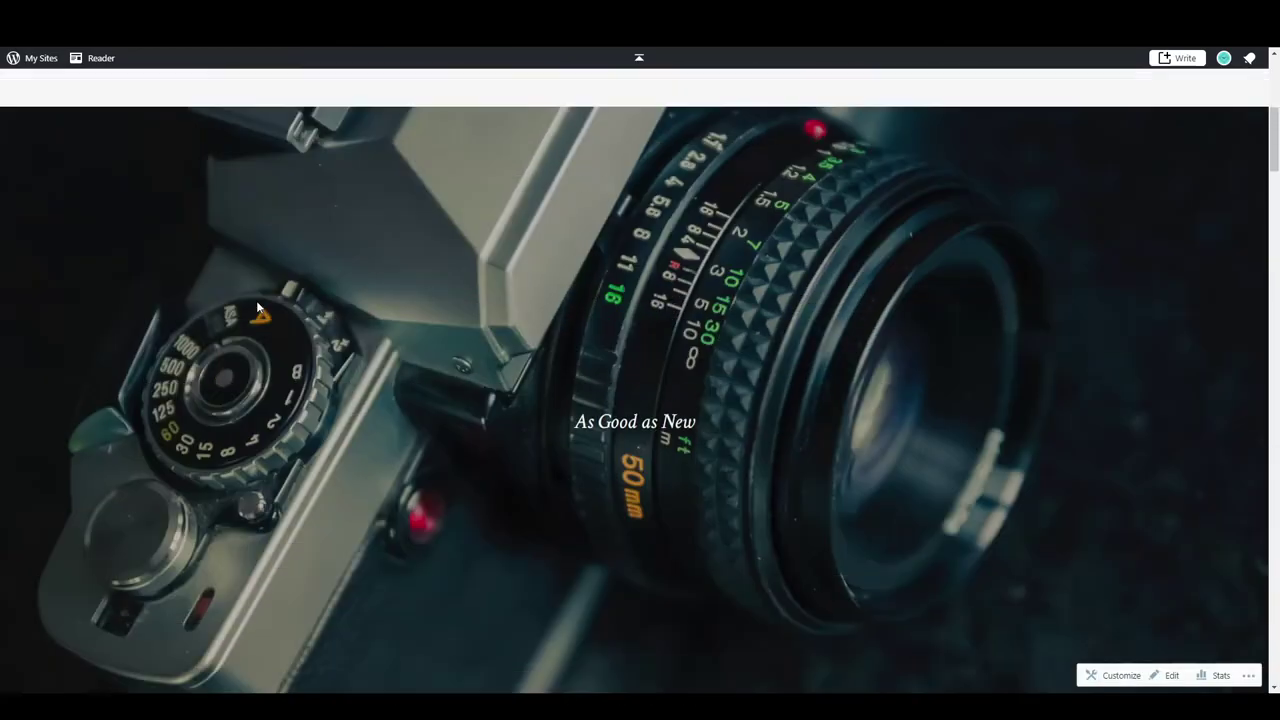
scroll(257, 307, up, 1)
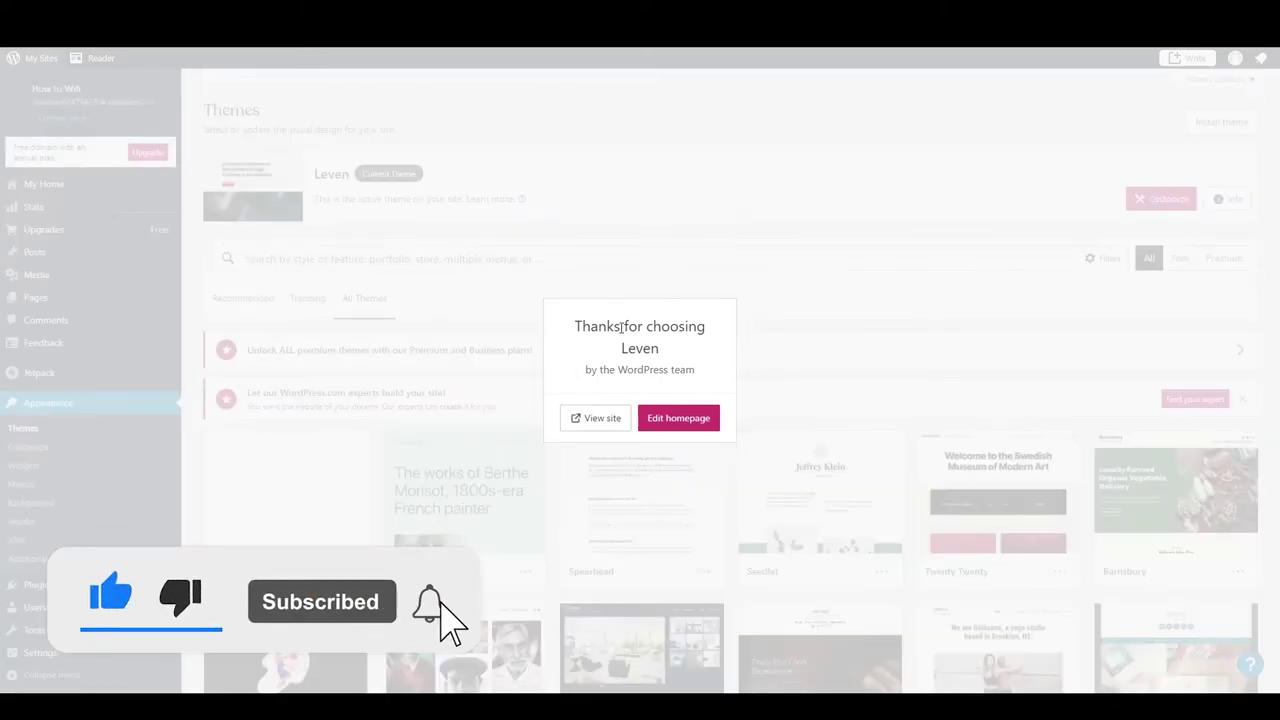
- Dismiss the Leven activation message, return to My Home and open the WP Admin Dashboard
click(437, 317)
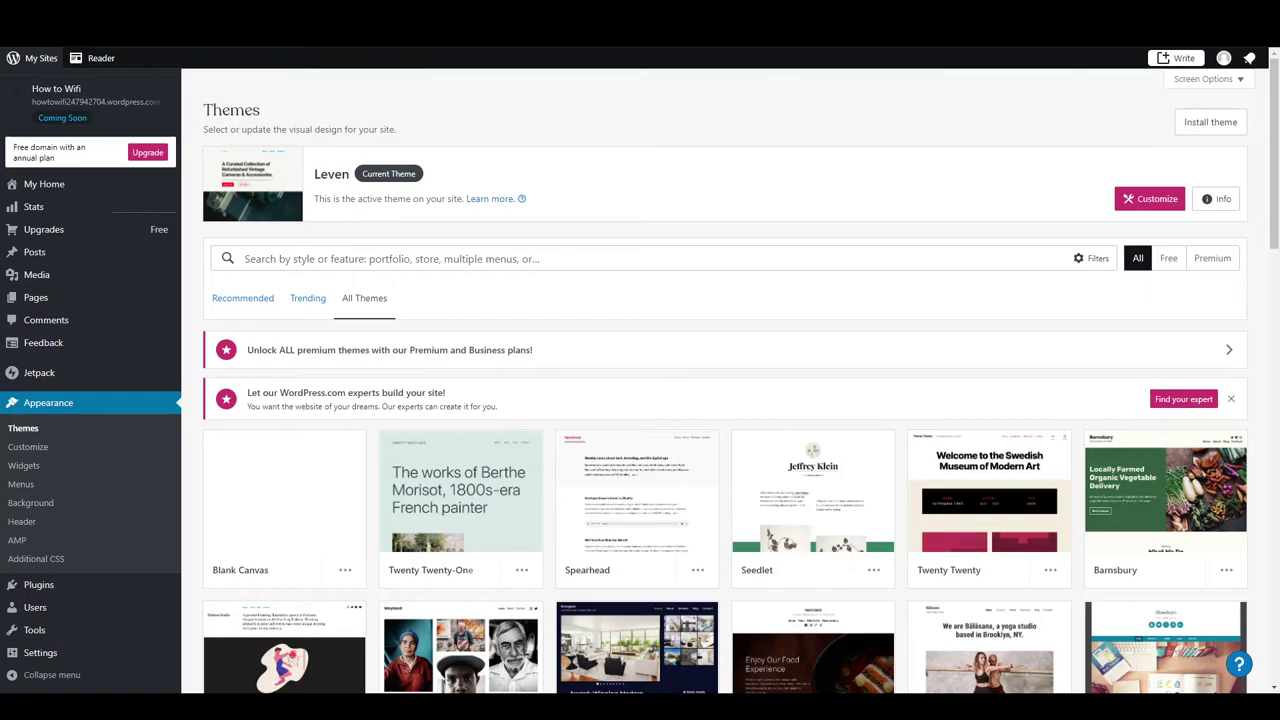
click(13, 58)
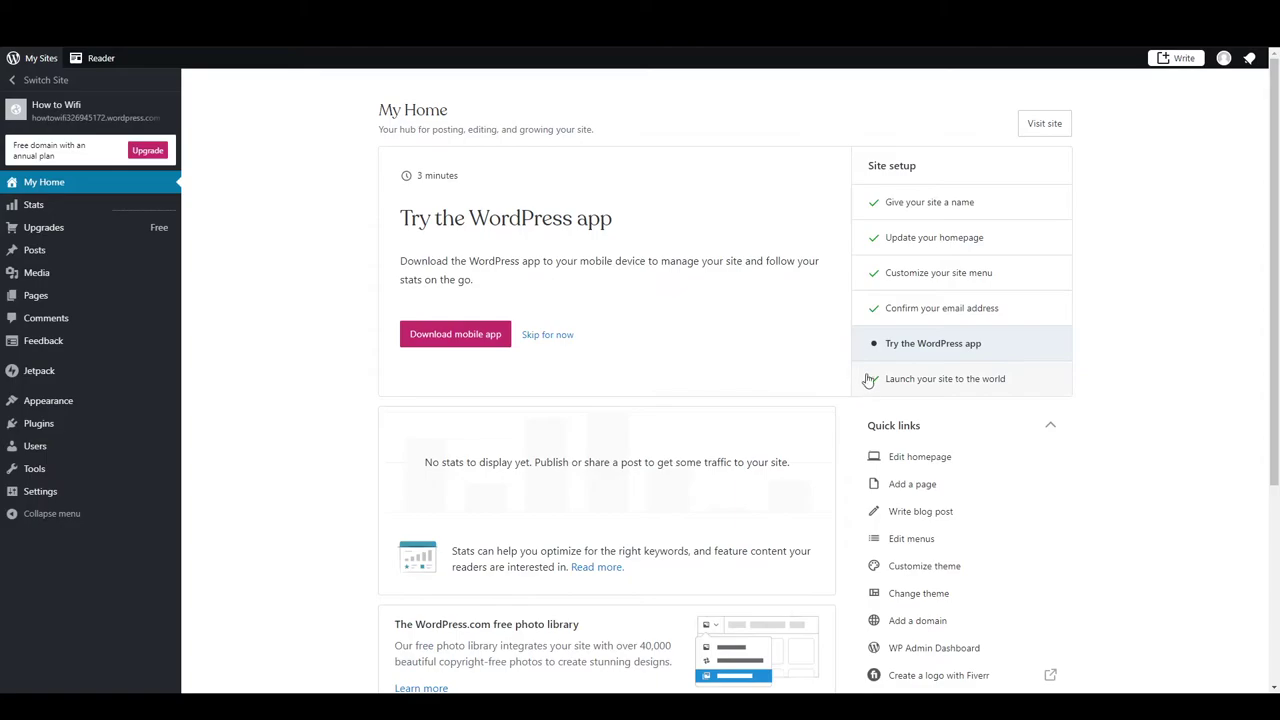
scroll(860, 390, down, 2)
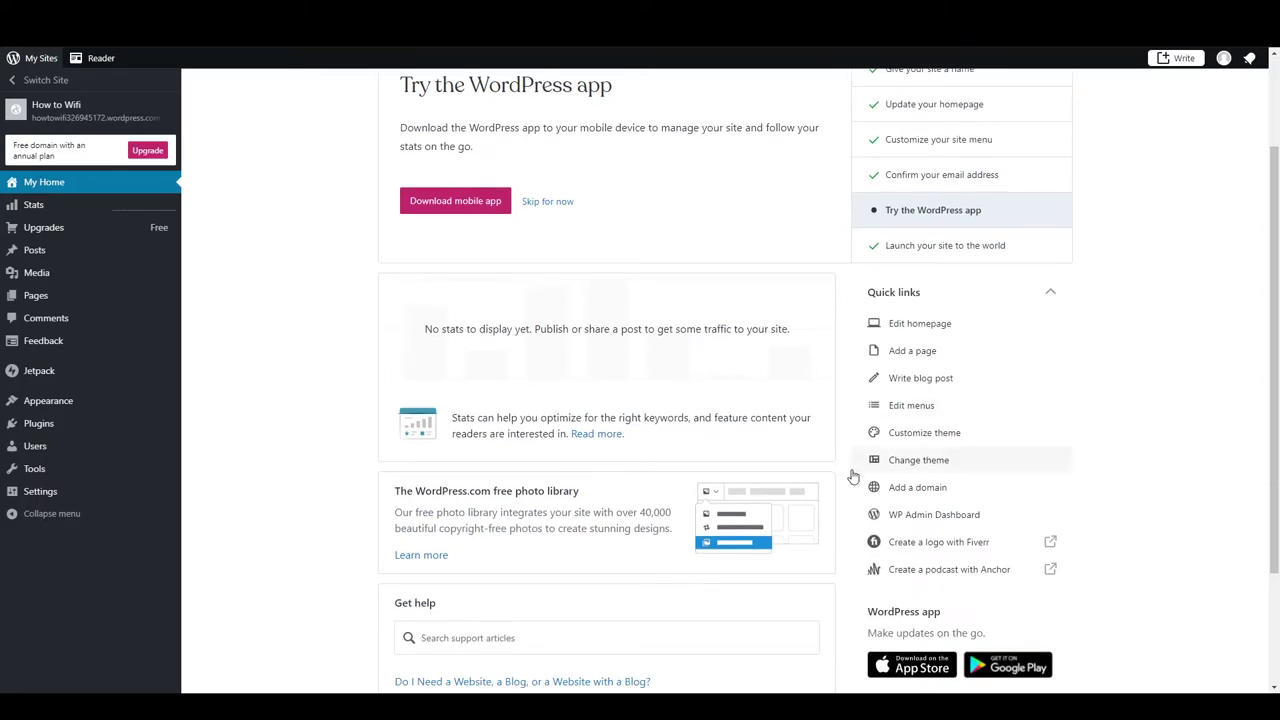
click(926, 517)
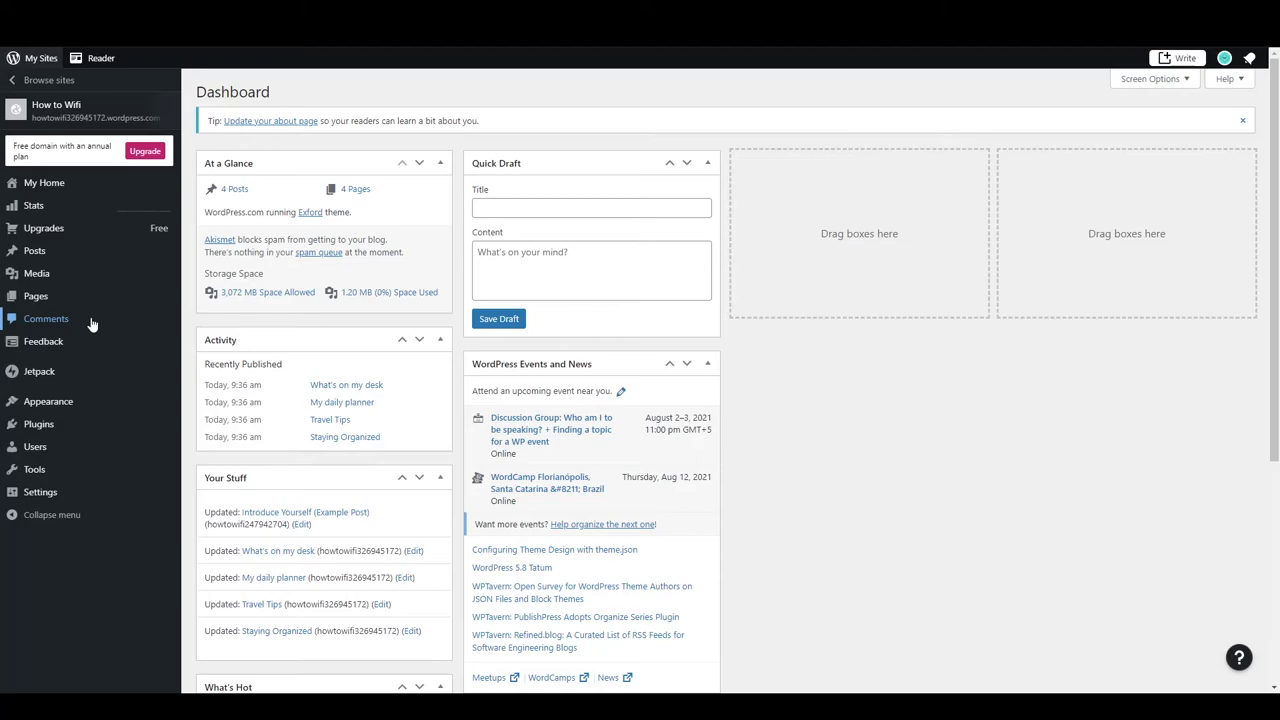
- Open the theme Customizer from the dashboard, look at the Menus settings and return to the section overview
mouse_move(44, 243)
mouse_move(63, 403)
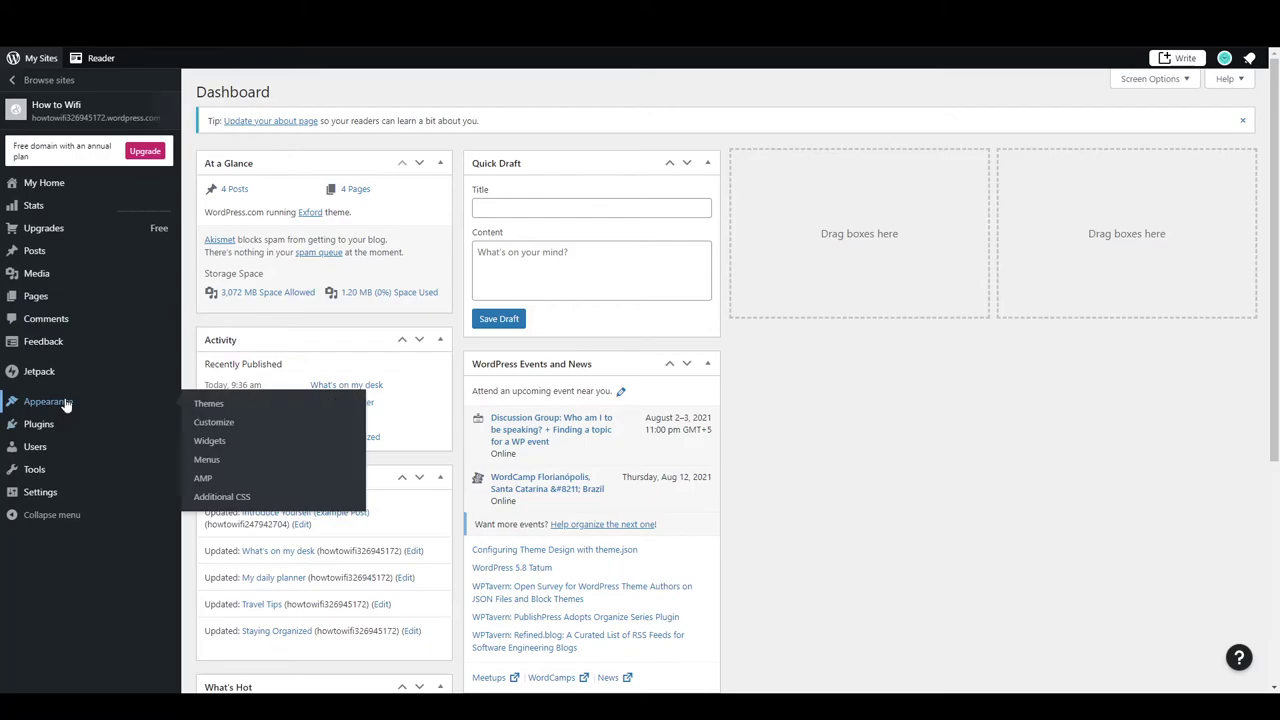
click(253, 410)
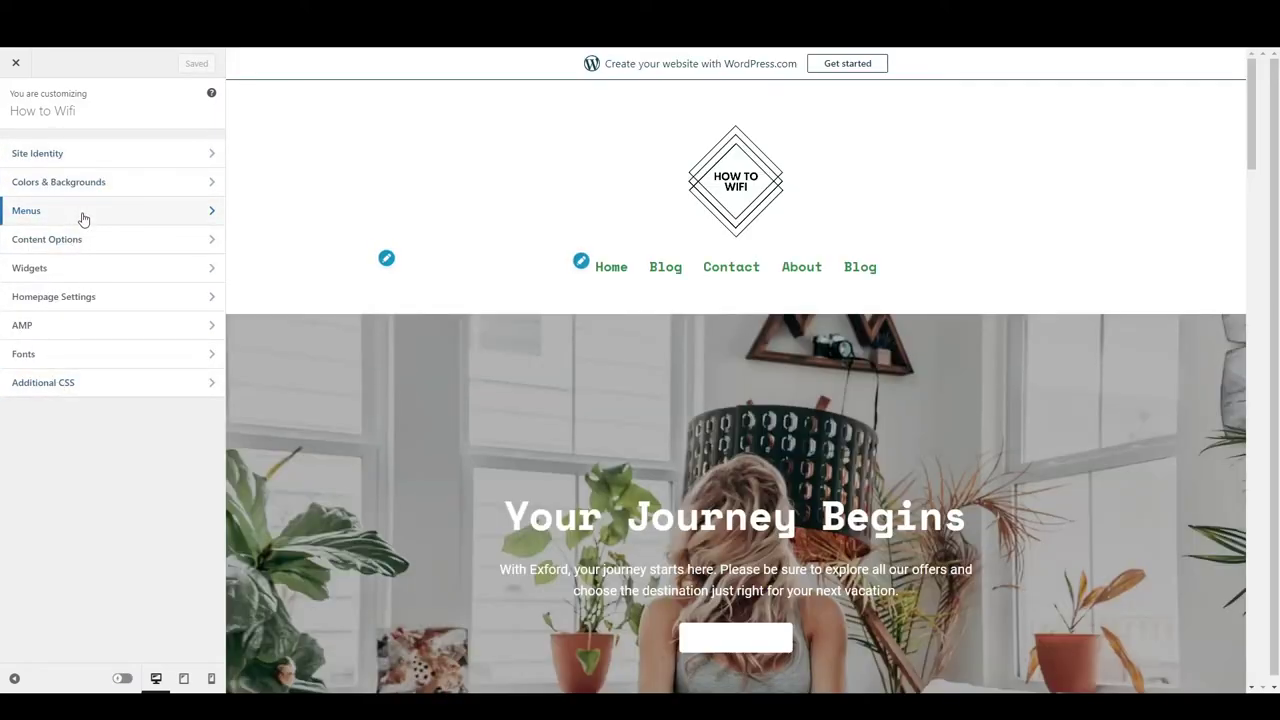
click(83, 214)
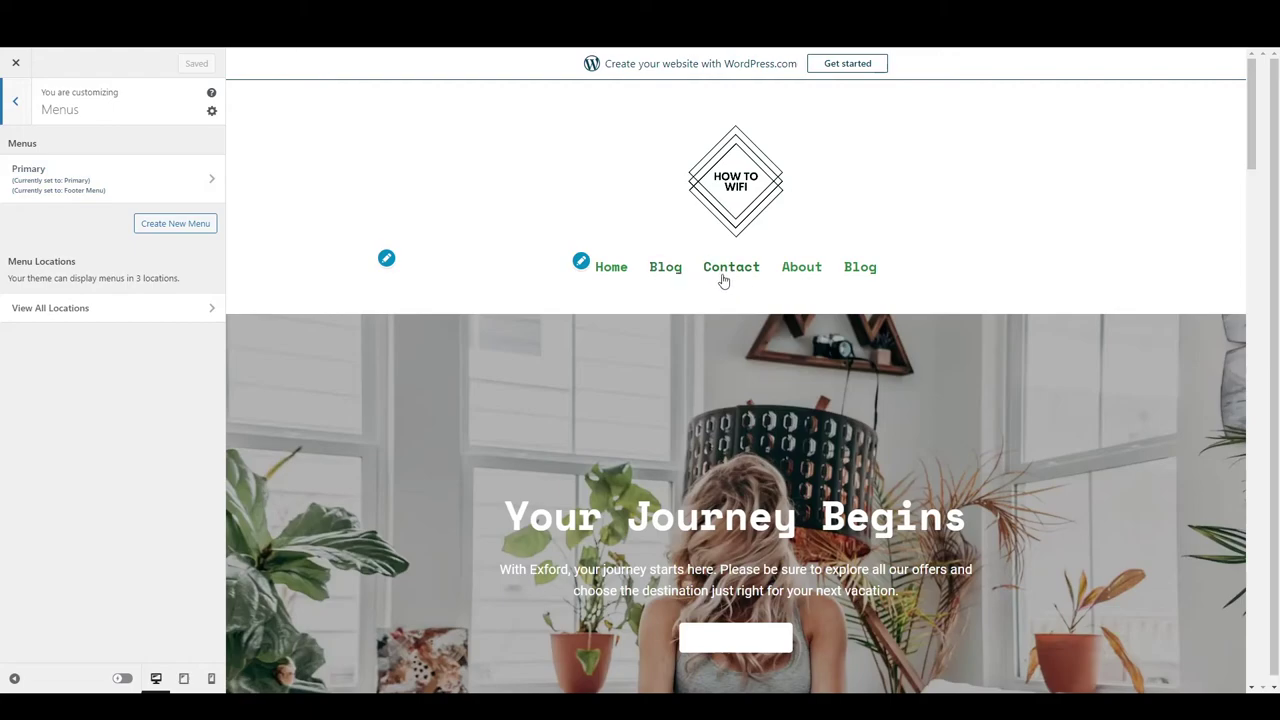
click(16, 101)
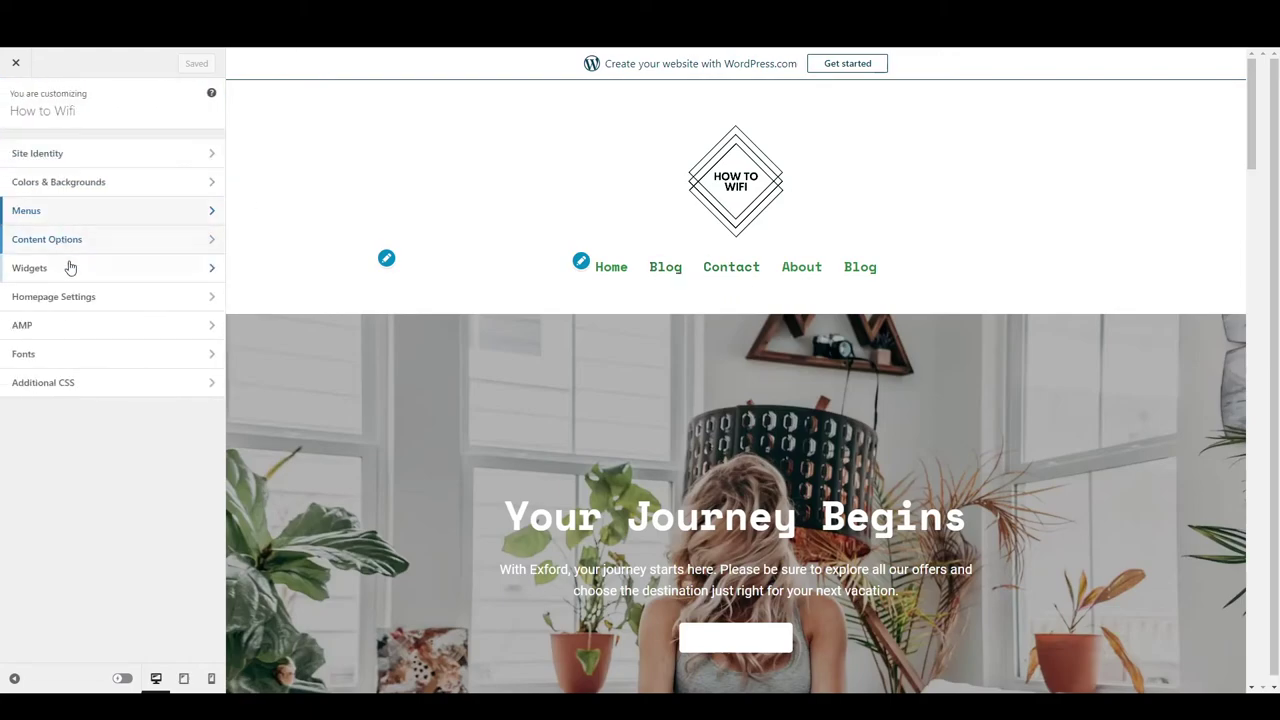
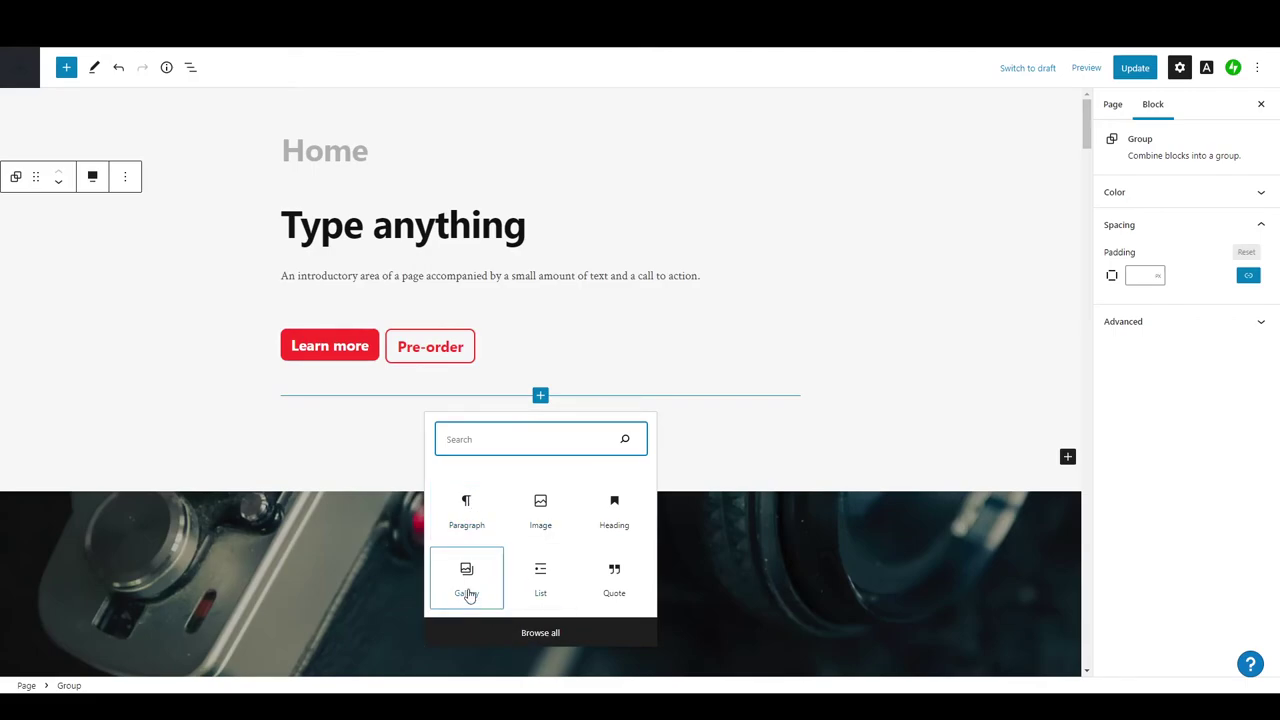
- Add a Gallery block below the homepage's Learn more and Pre-order buttons, using the mountain photo and How to Wifi logo from the media library
click(467, 588)
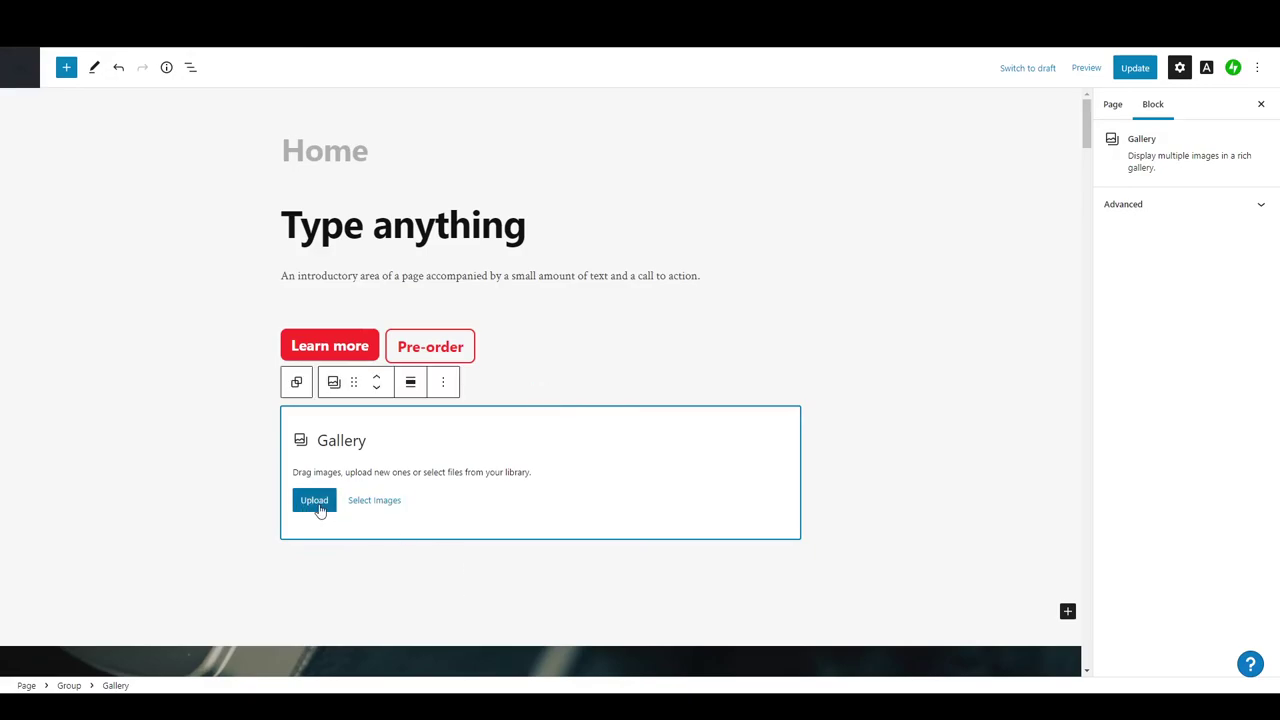
click(362, 508)
click(398, 550)
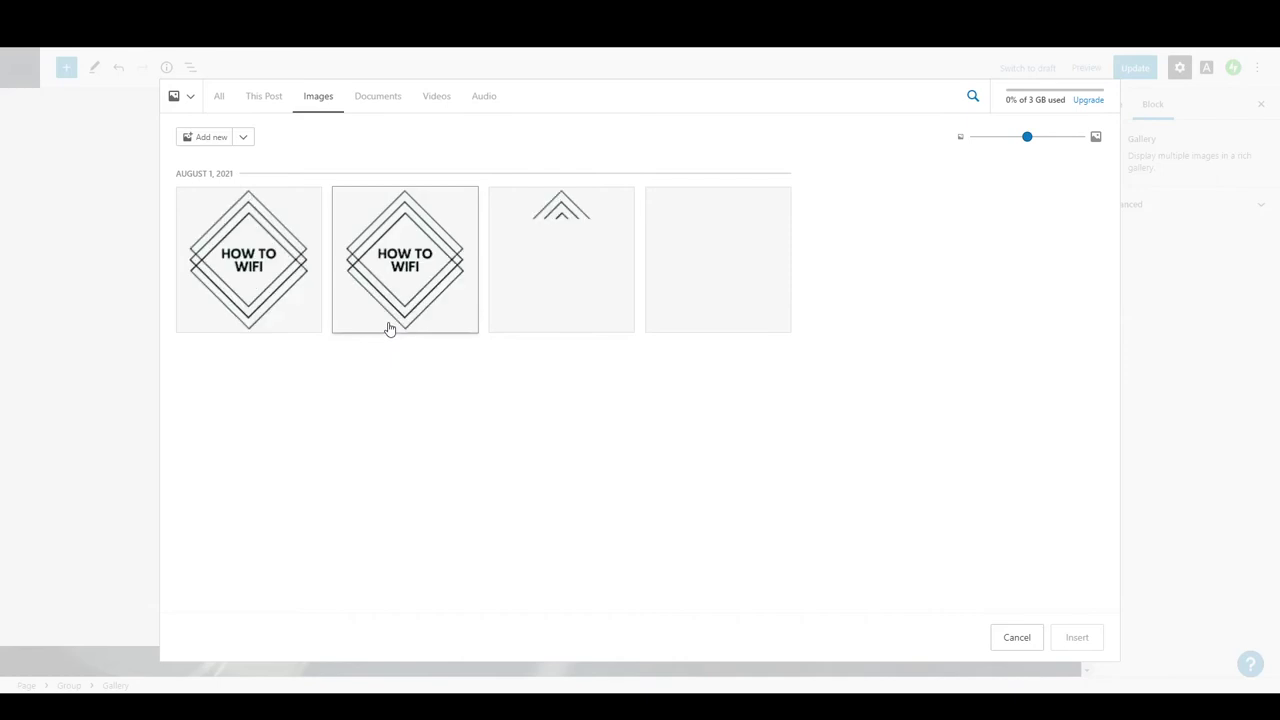
click(725, 285)
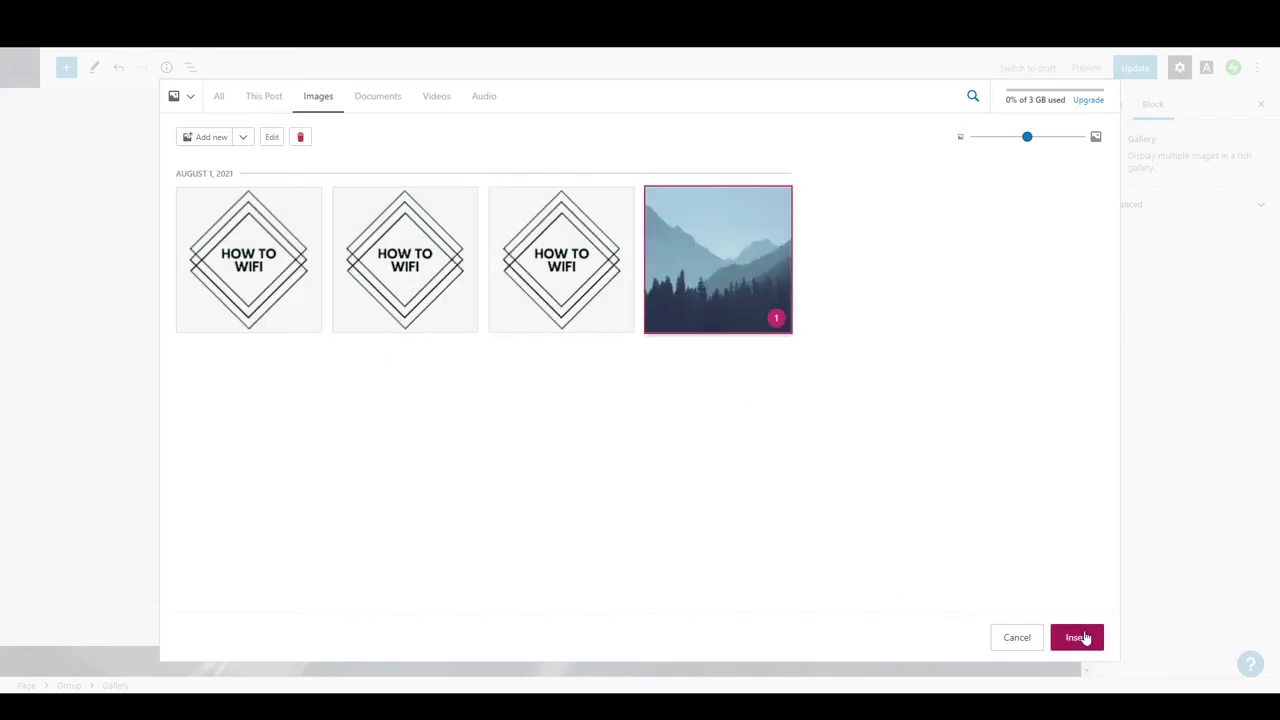
click(582, 282)
click(1074, 637)
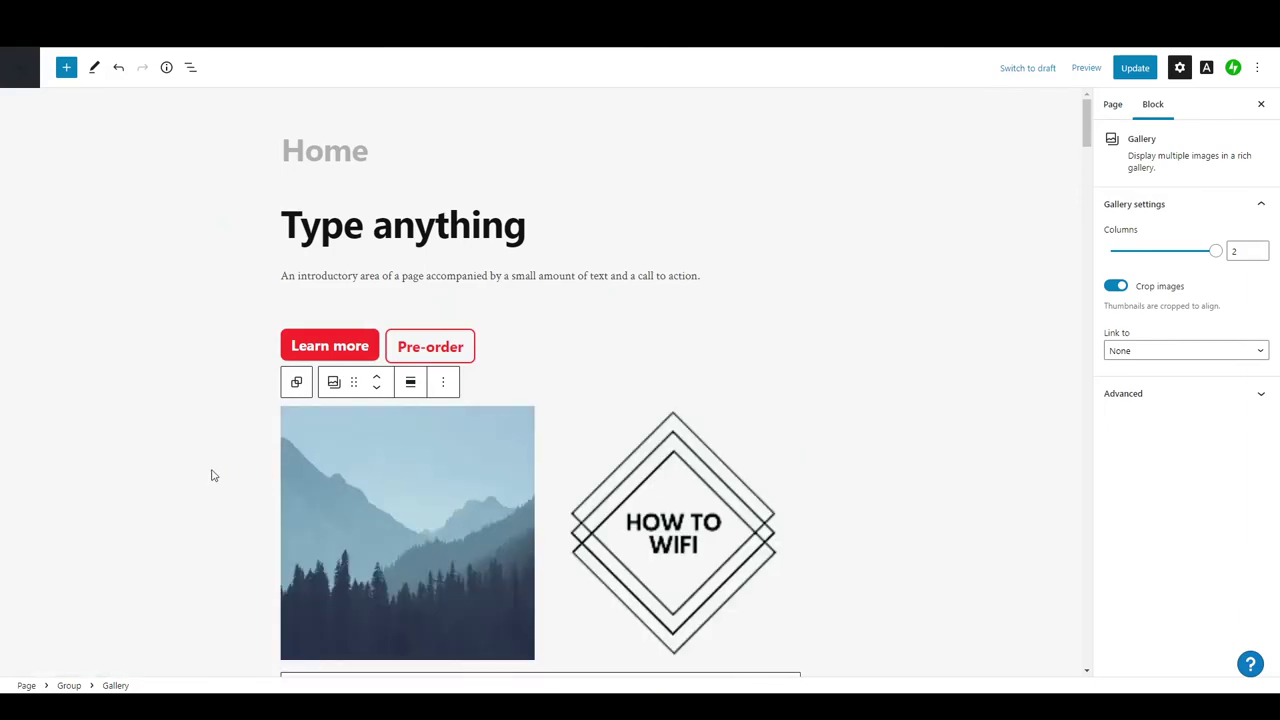
- Replace the large lens image beside the Galaxy Deep Field Lens heading with the mountain photo from the media library
scroll(212, 475, down, 5)
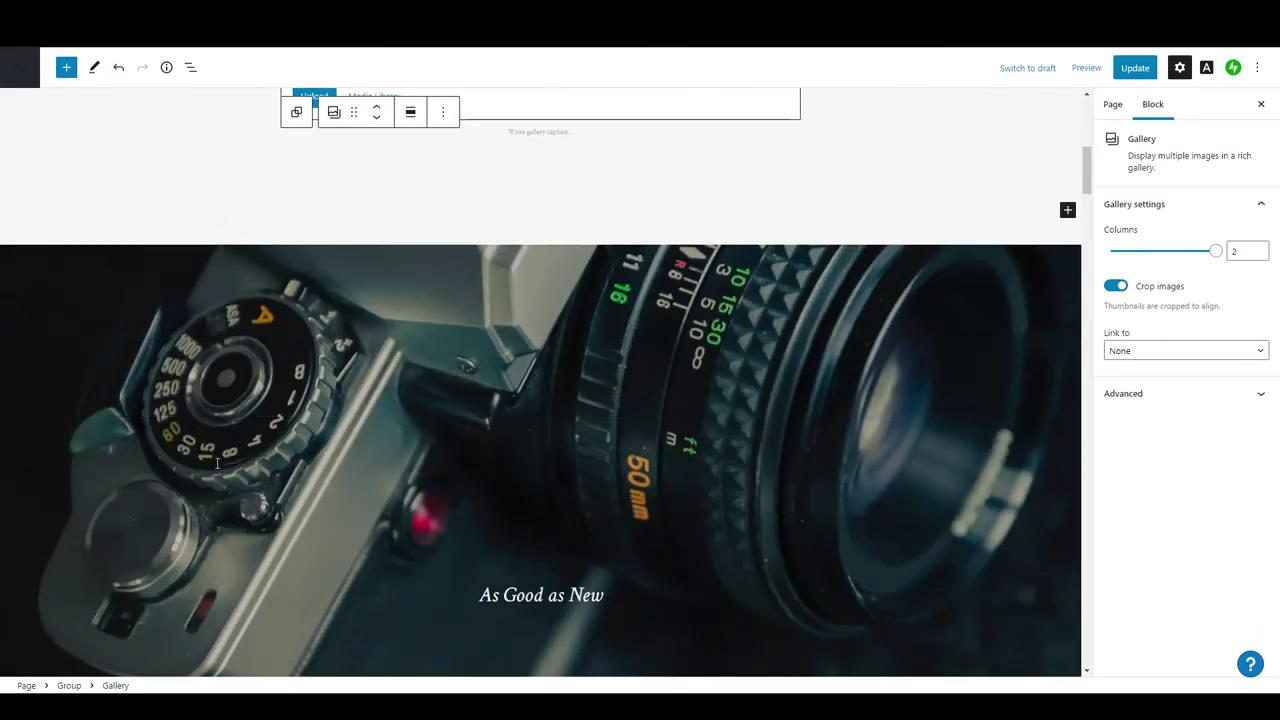
scroll(979, 260, down, 8)
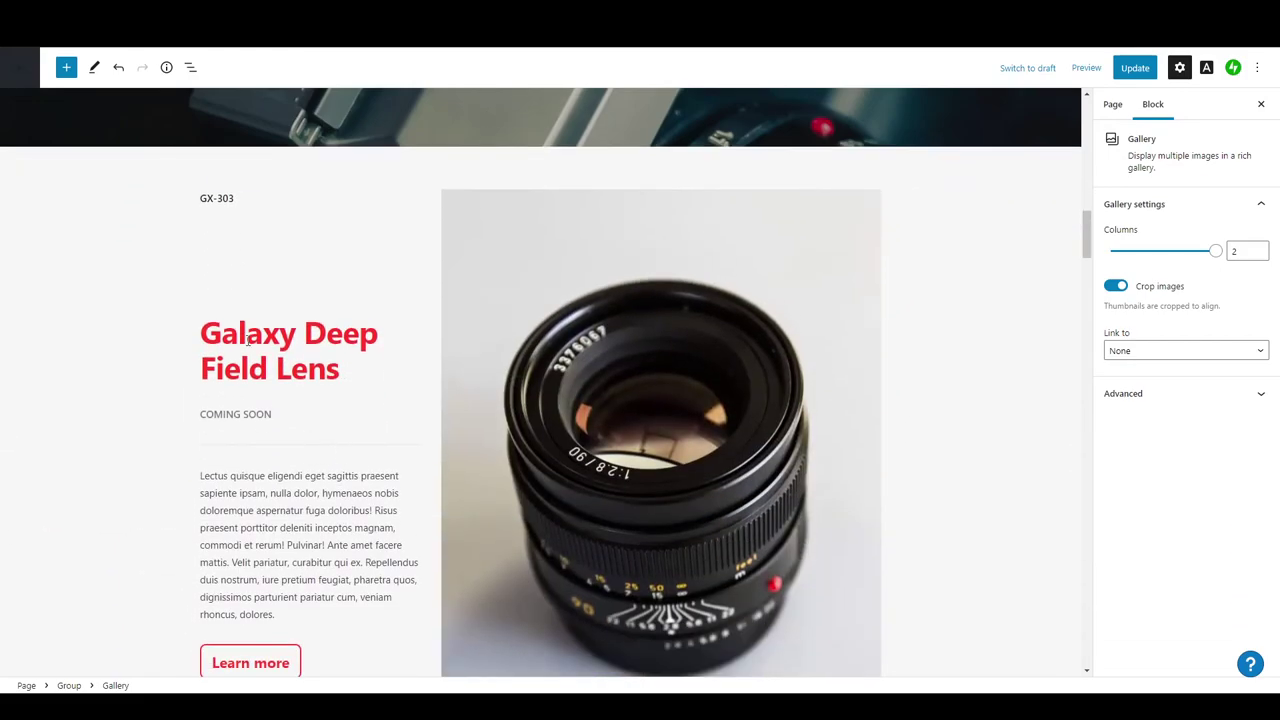
click(248, 340)
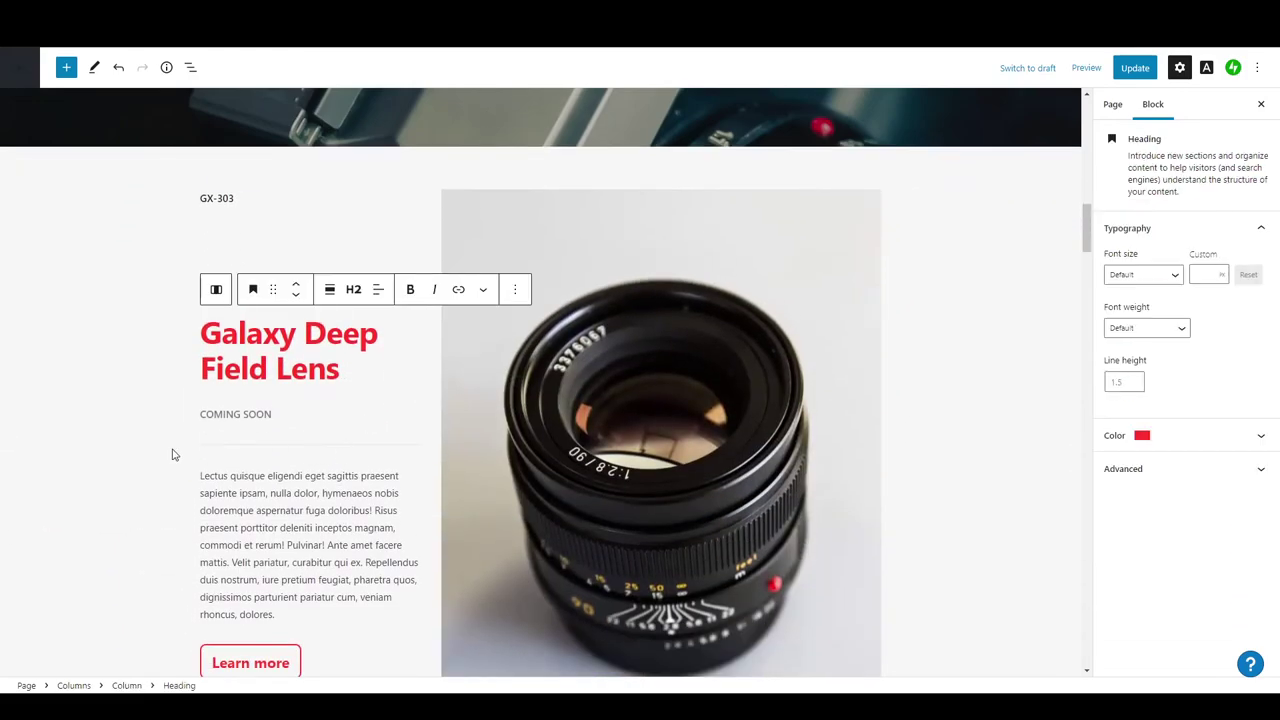
click(245, 414)
click(611, 437)
scroll(607, 437, down, 1)
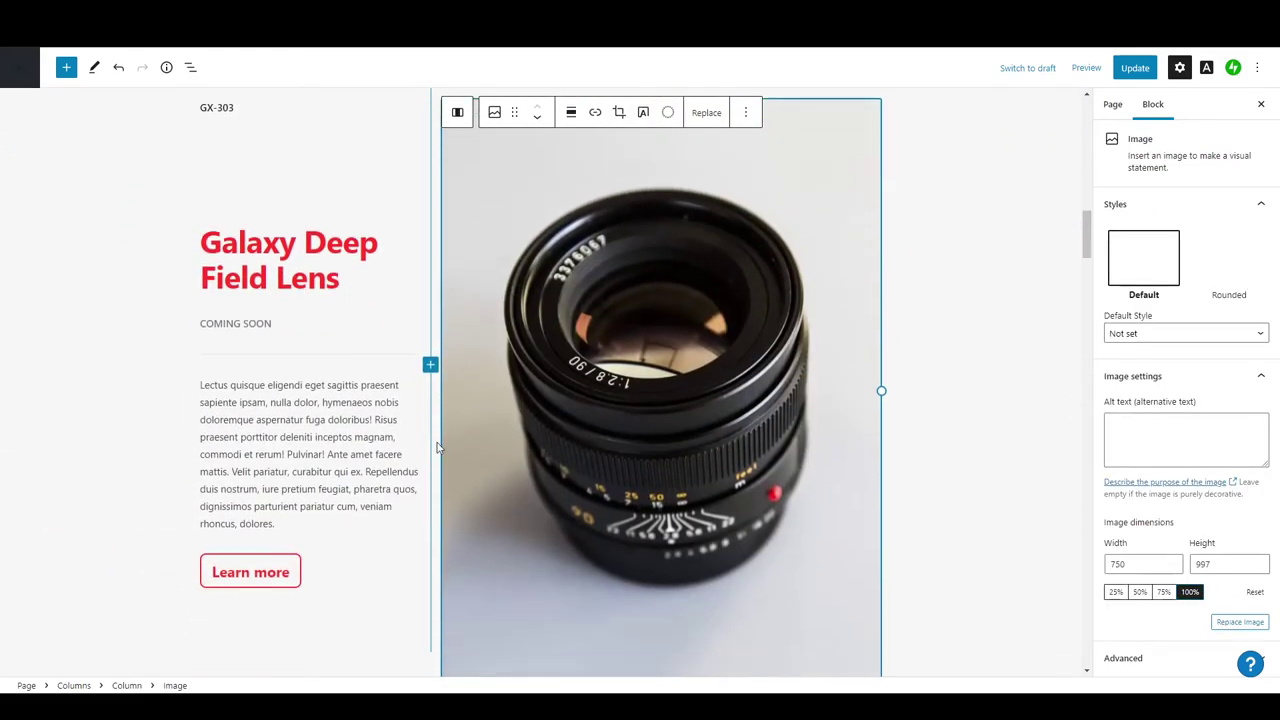
scroll(604, 437, up, 2)
scroll(607, 437, down, 2)
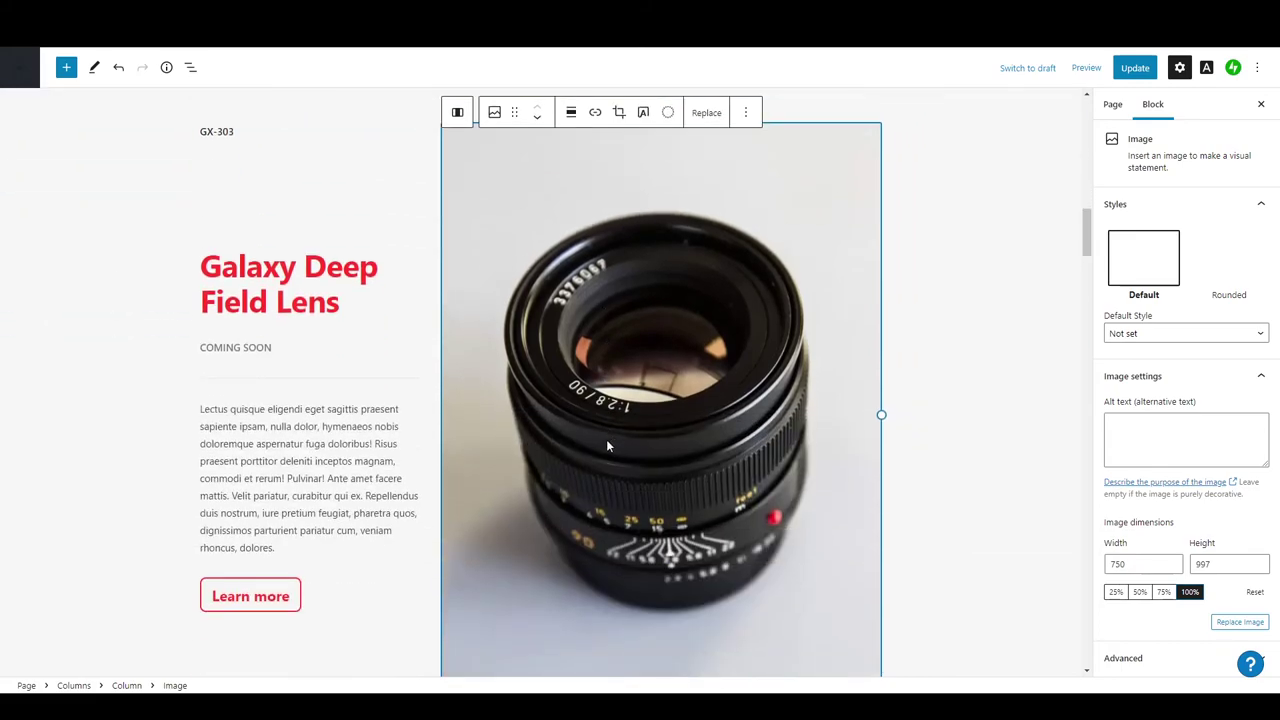
click(697, 113)
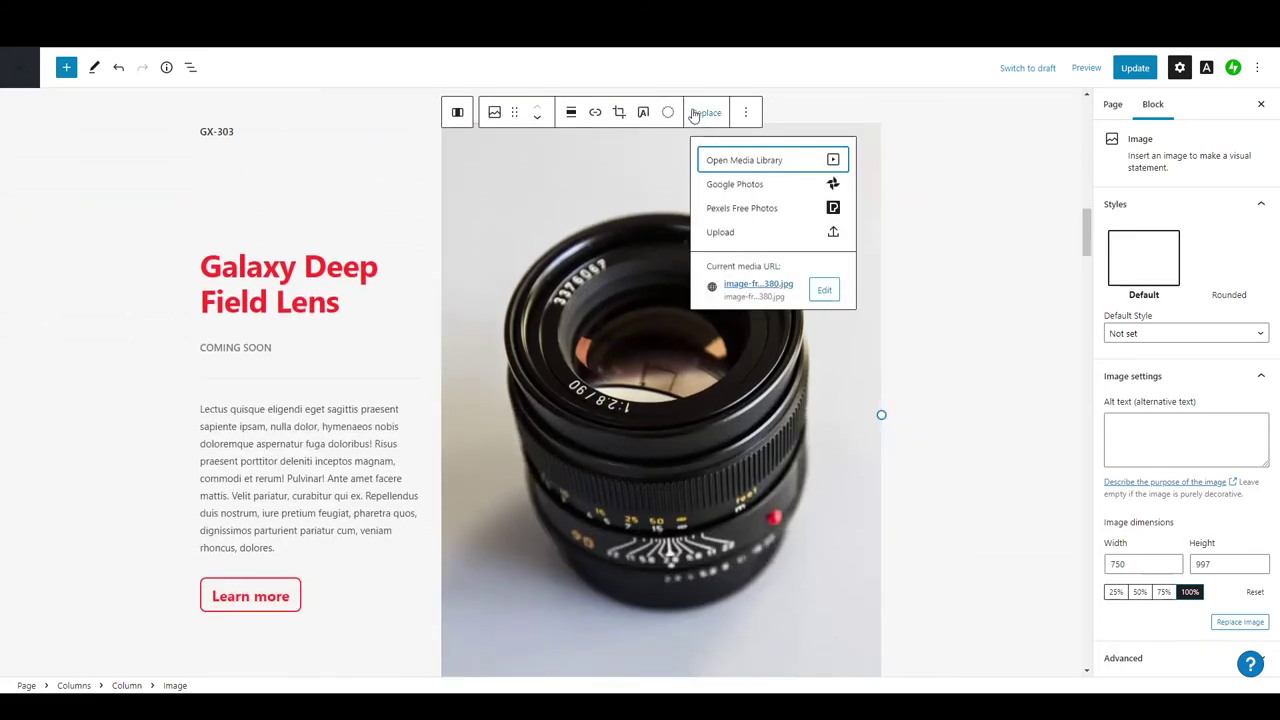
click(734, 170)
click(729, 297)
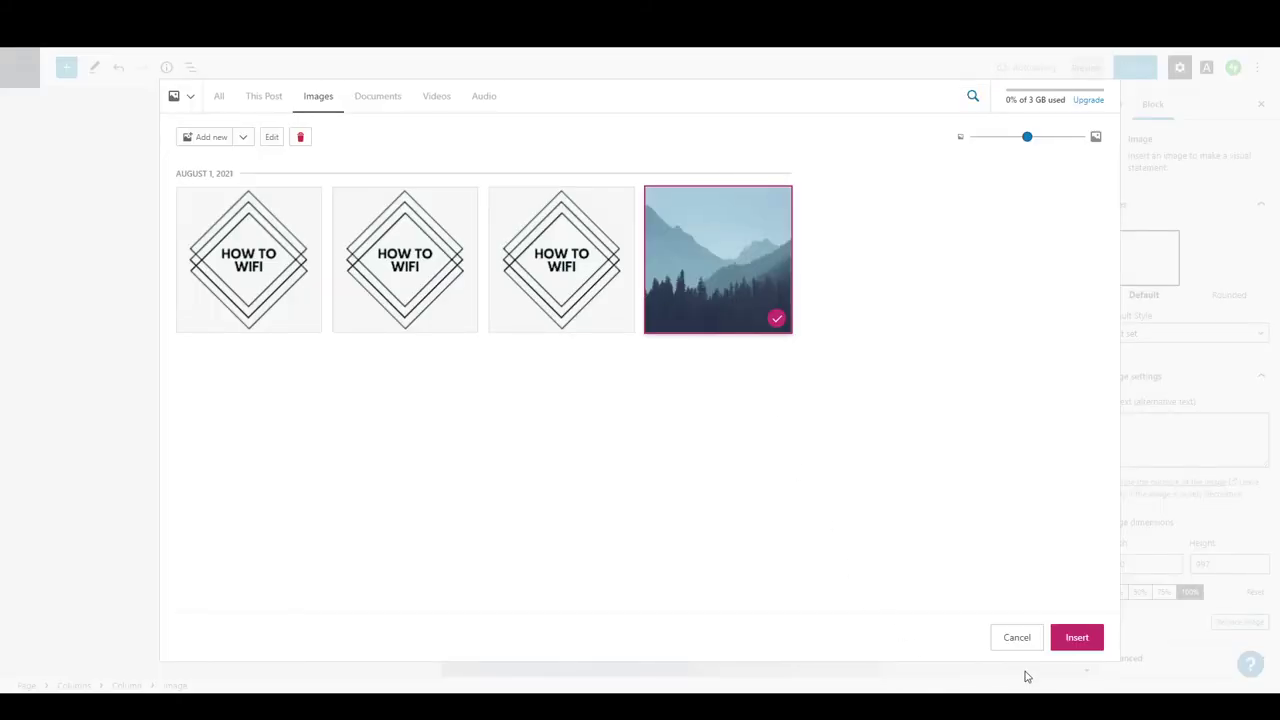
click(1072, 634)
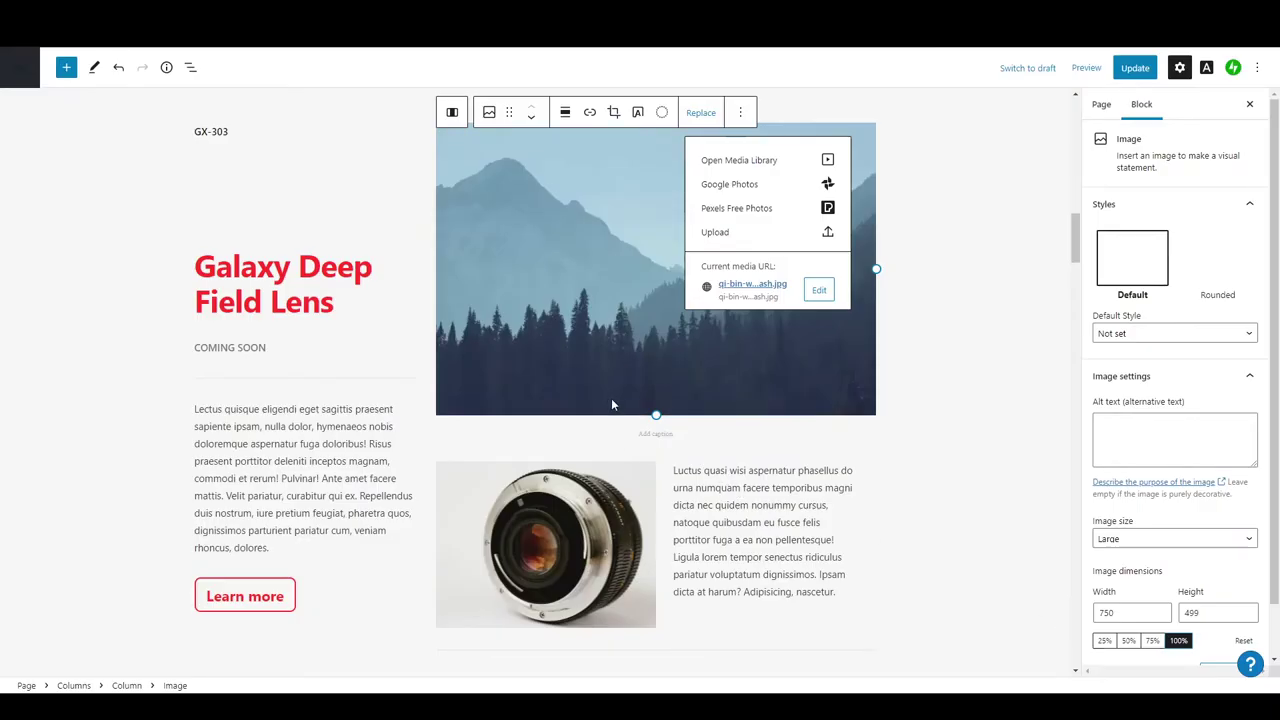
- Look through the remaining homepage sections in the editor, down to the Specs section
scroll(599, 388, down, 2)
scroll(585, 398, down, 17)
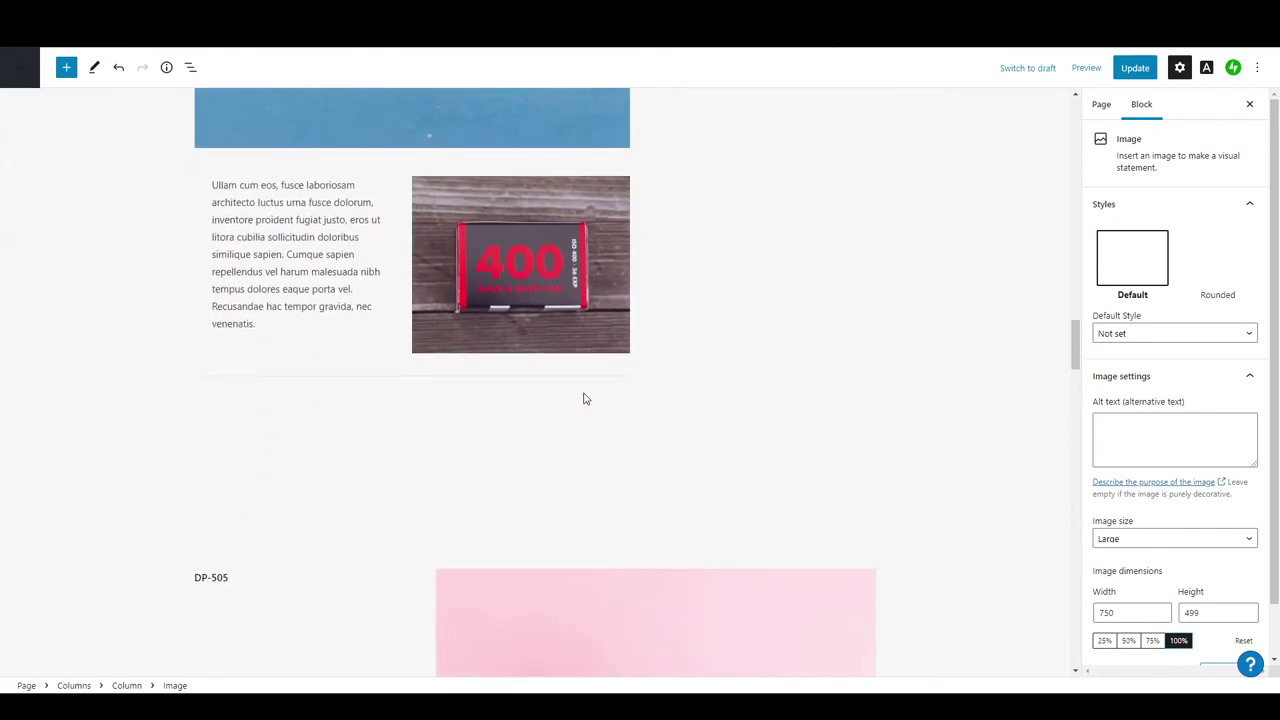
scroll(577, 403, up, 3)
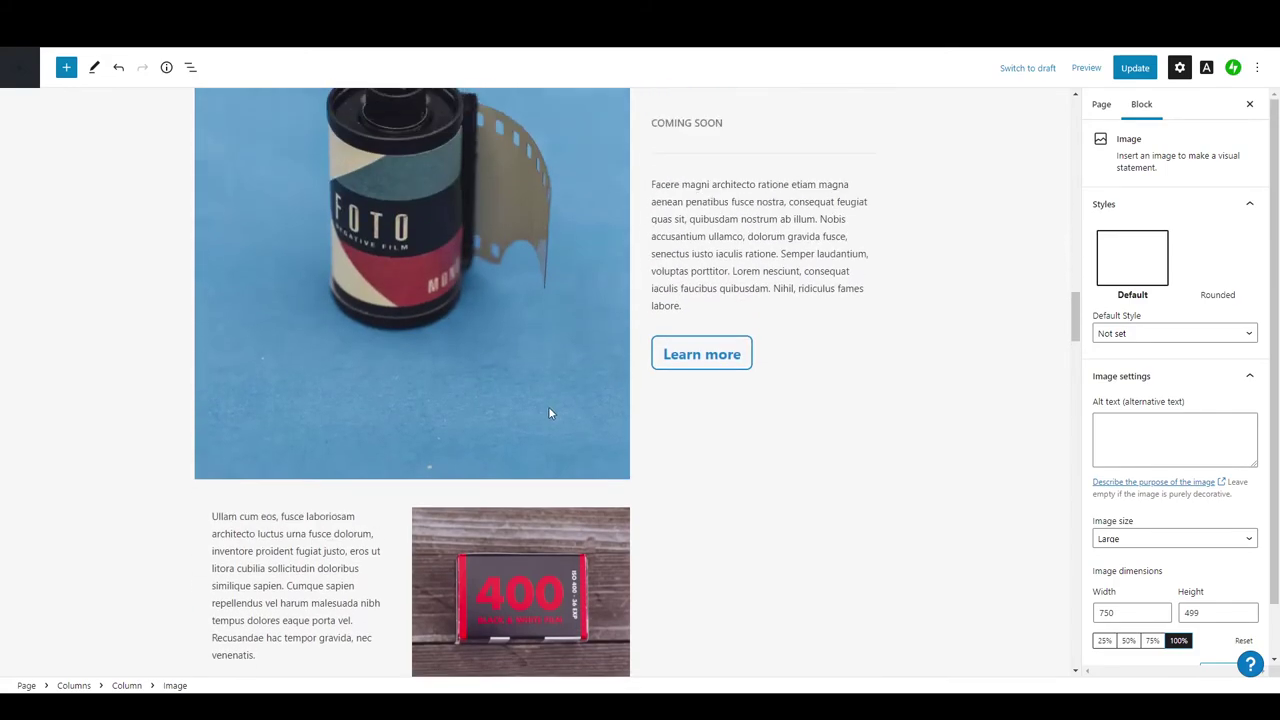
scroll(548, 414, down, 5)
scroll(541, 414, down, 5)
scroll(541, 414, down, 3)
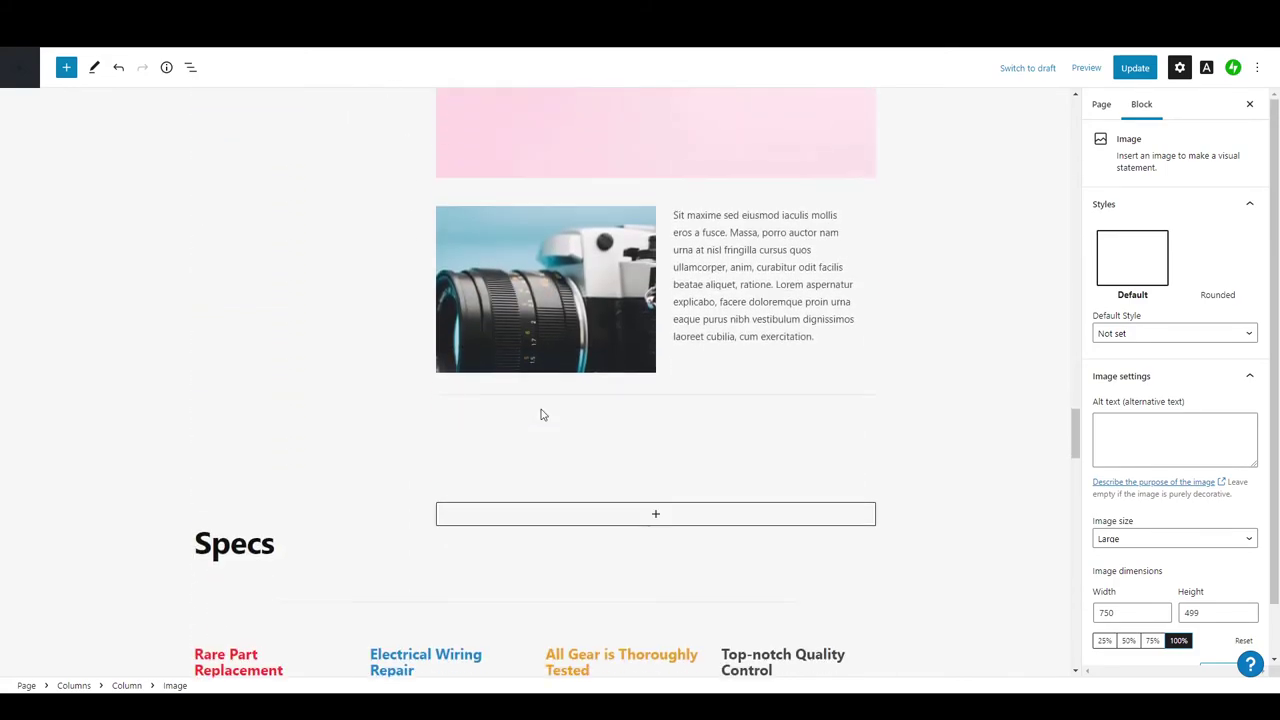
- Return to the Galaxy Deep Field Lens section and update the homepage with the edits made so far
scroll(541, 414, up, 10)
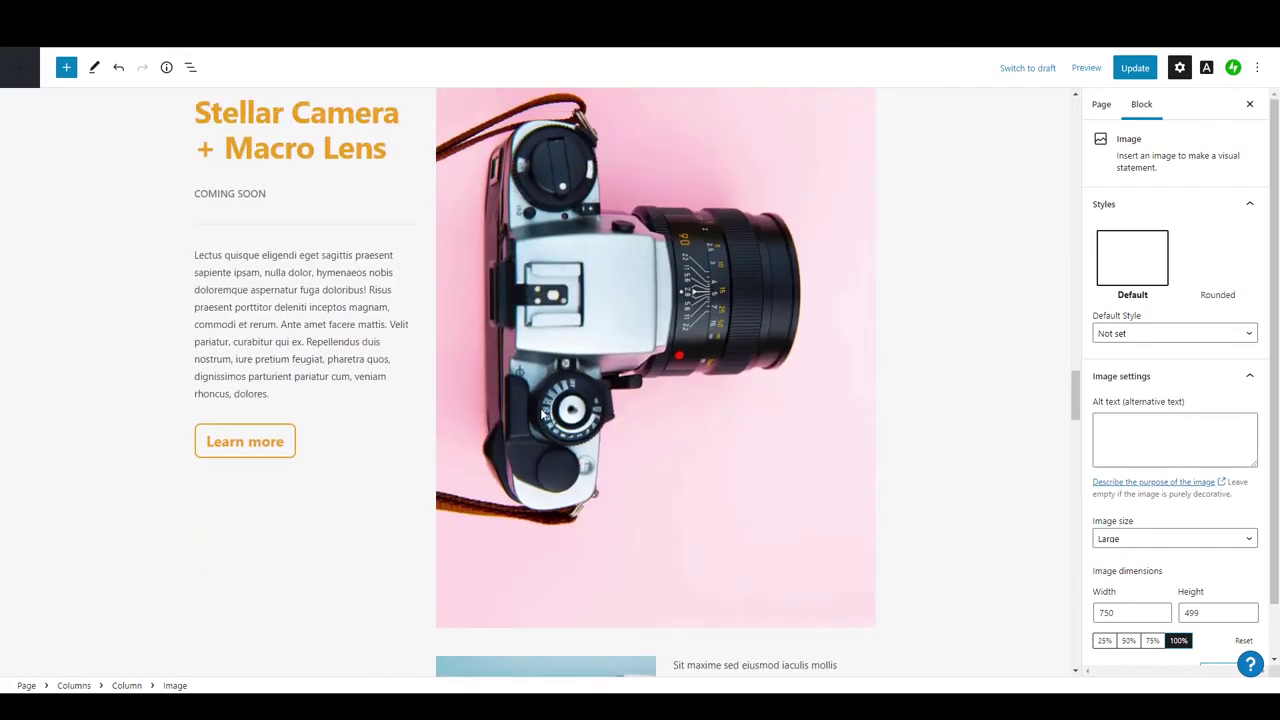
scroll(554, 393, up, 1)
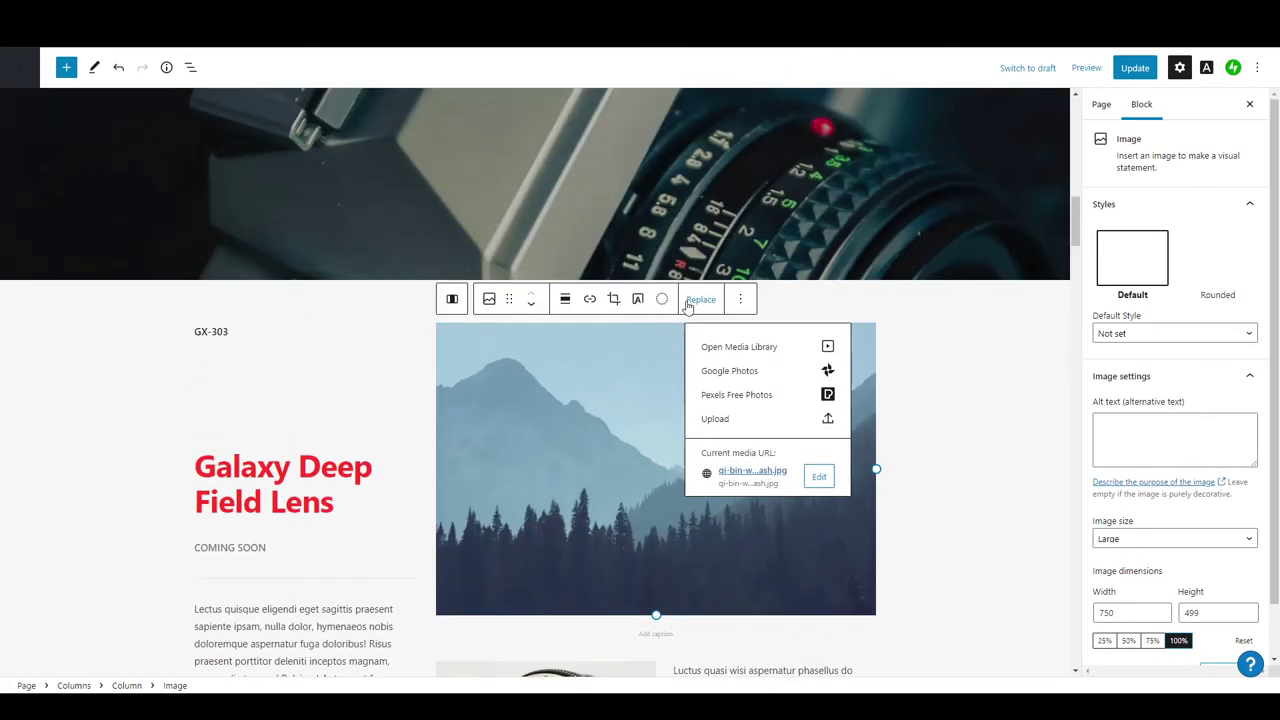
click(1135, 69)
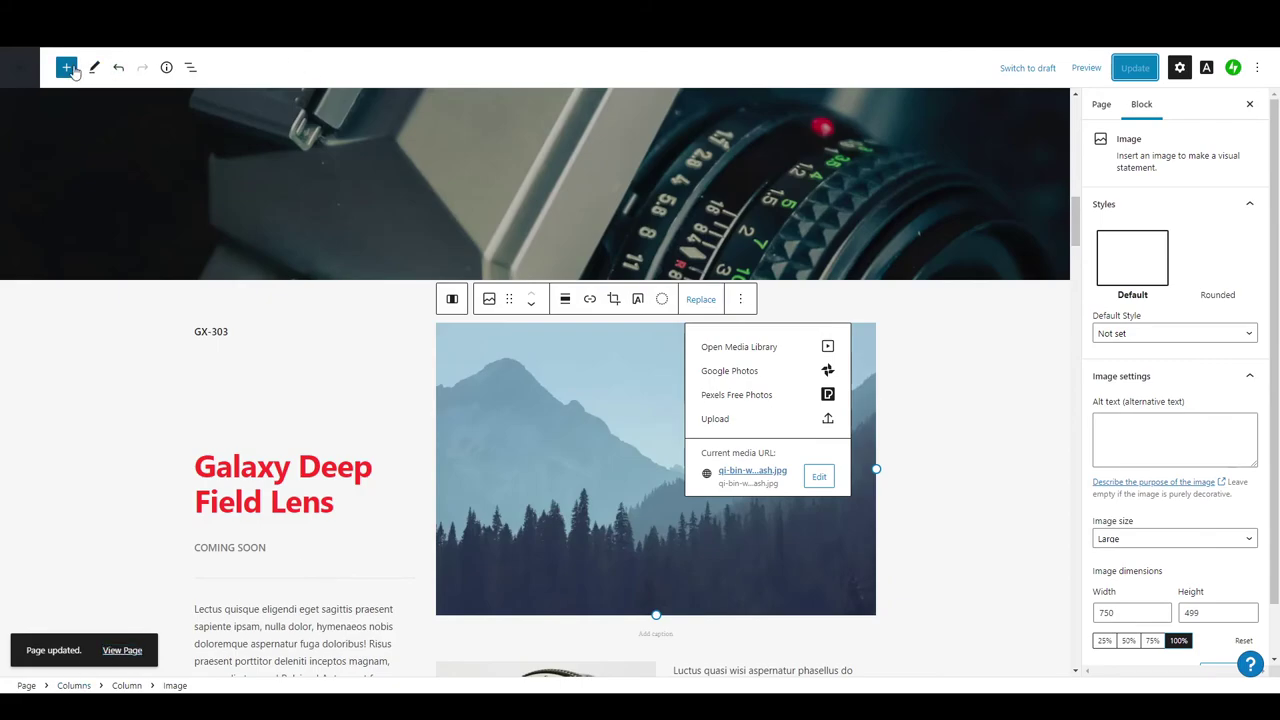
- Leave the page editor for the site dashboard, preview the How to Wifi site and visit its homepage
click(20, 67)
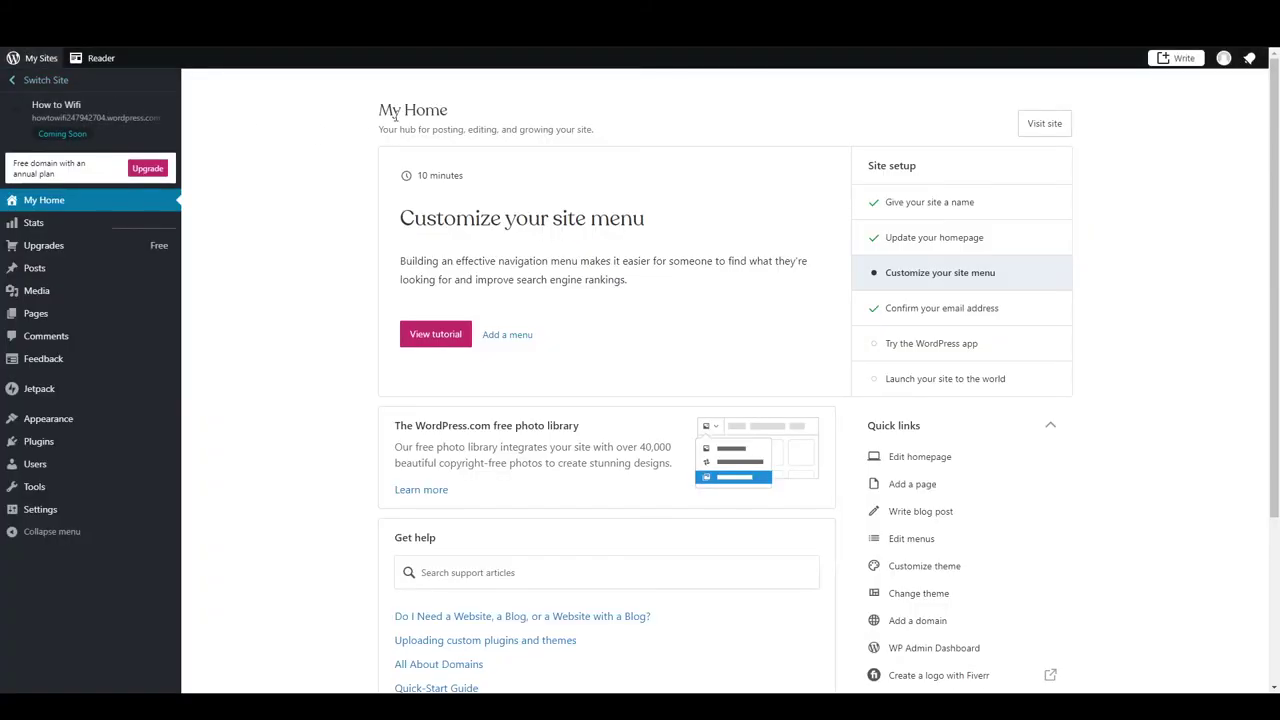
click(112, 124)
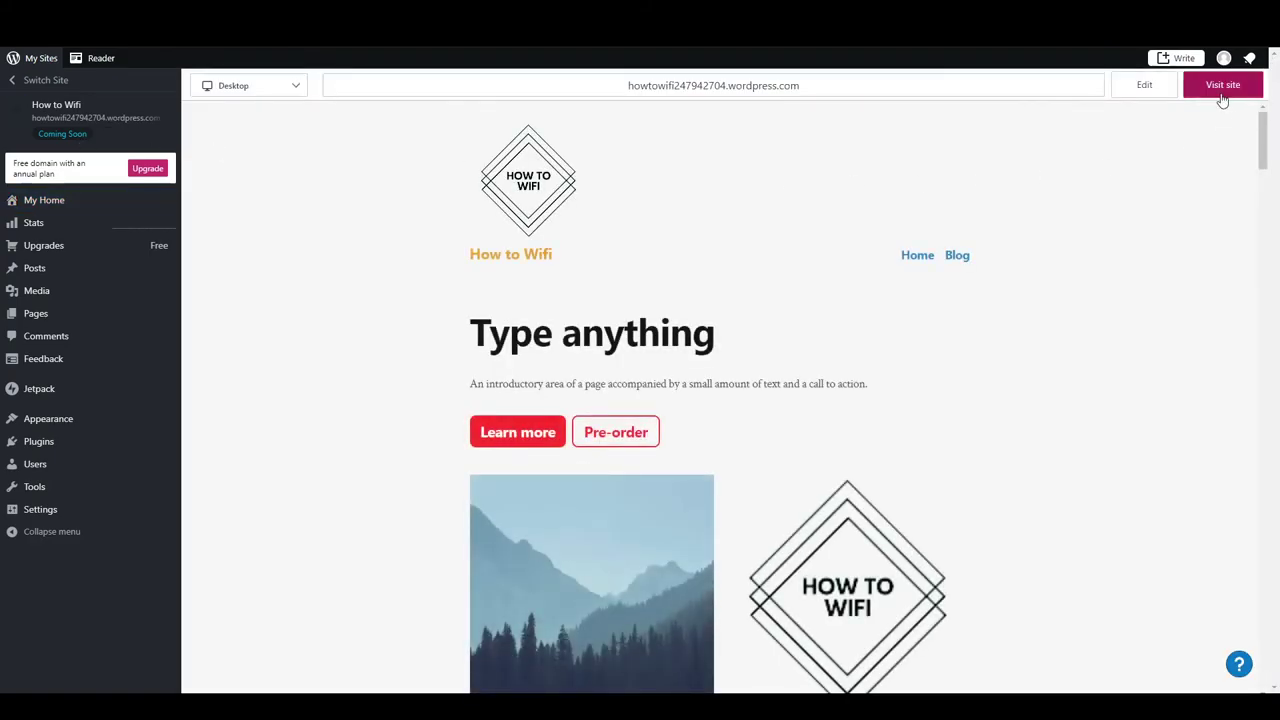
click(1222, 86)
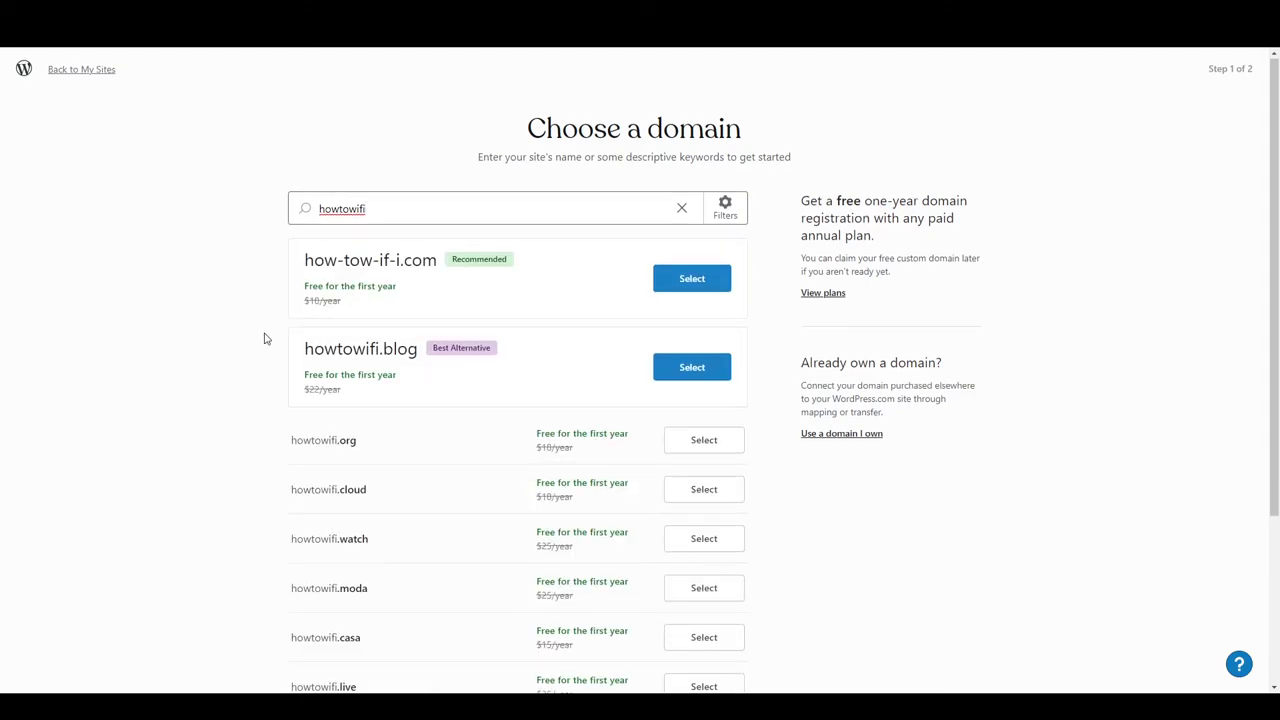
- Launch the site, keeping the current free WordPress.com address without buying a domain and starting with the free site instead of a paid plan
scroll(263, 338, down, 2)
scroll(263, 338, down, 1)
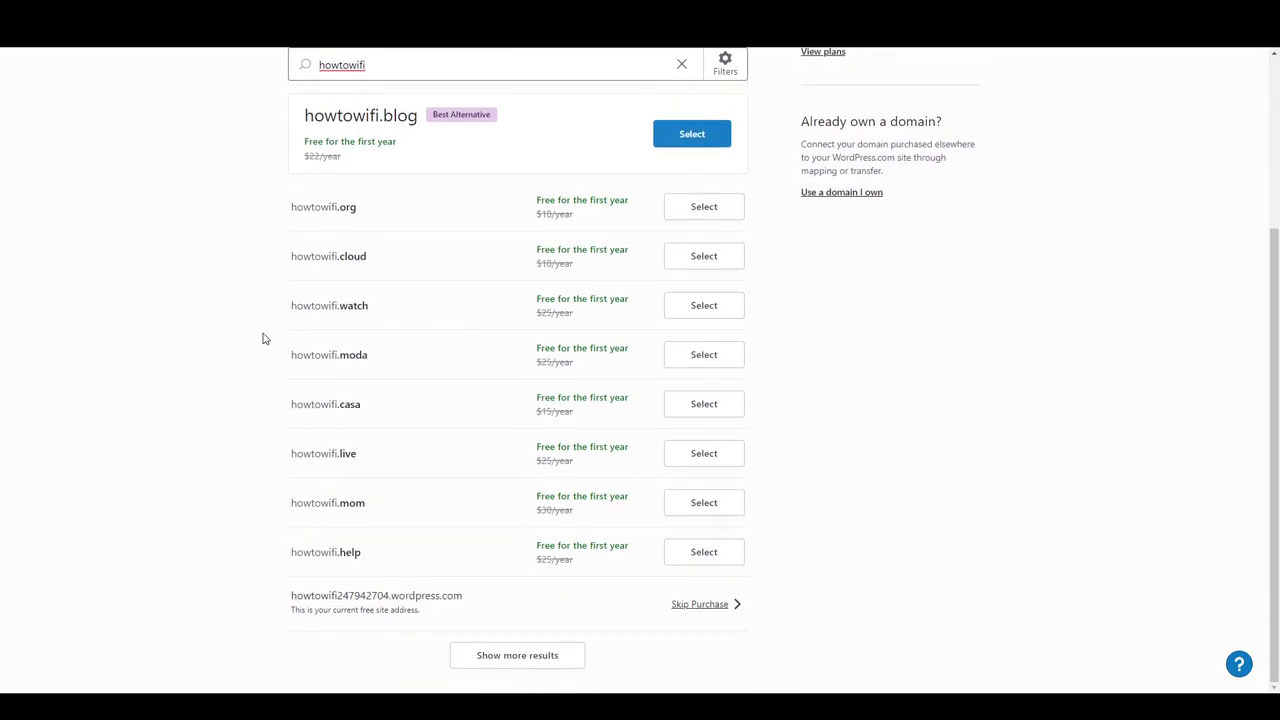
click(706, 610)
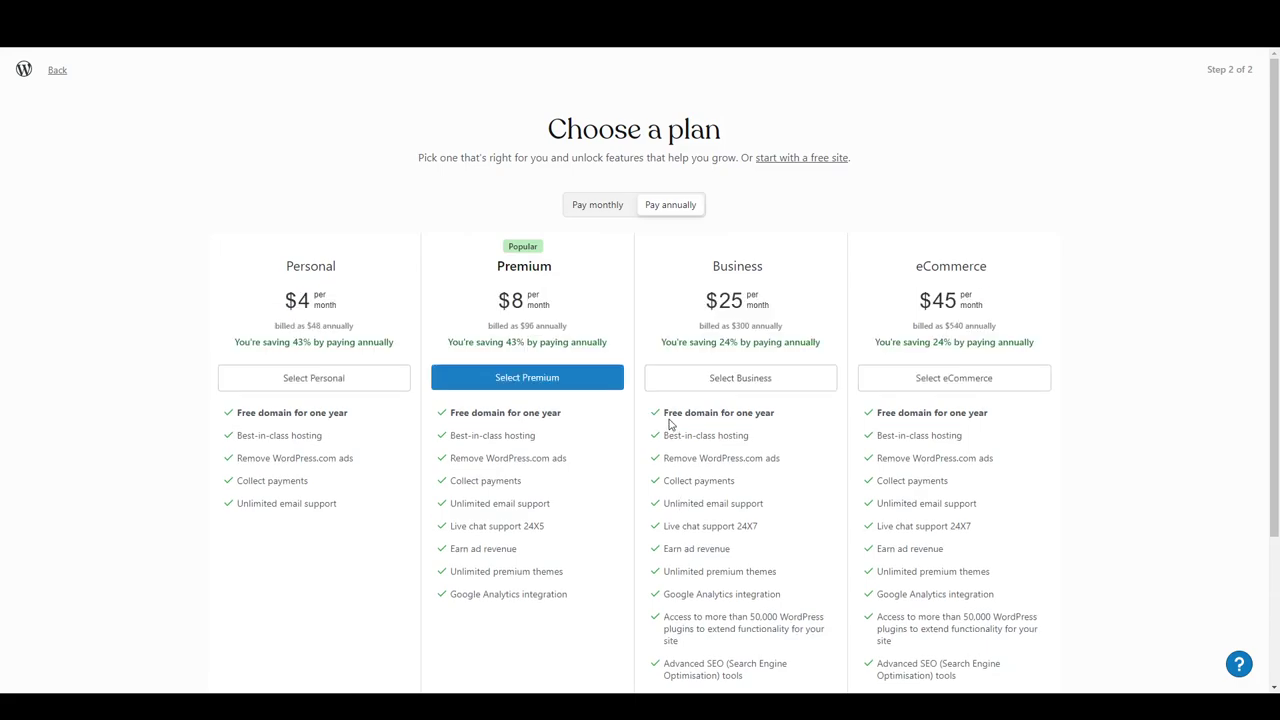
click(795, 158)
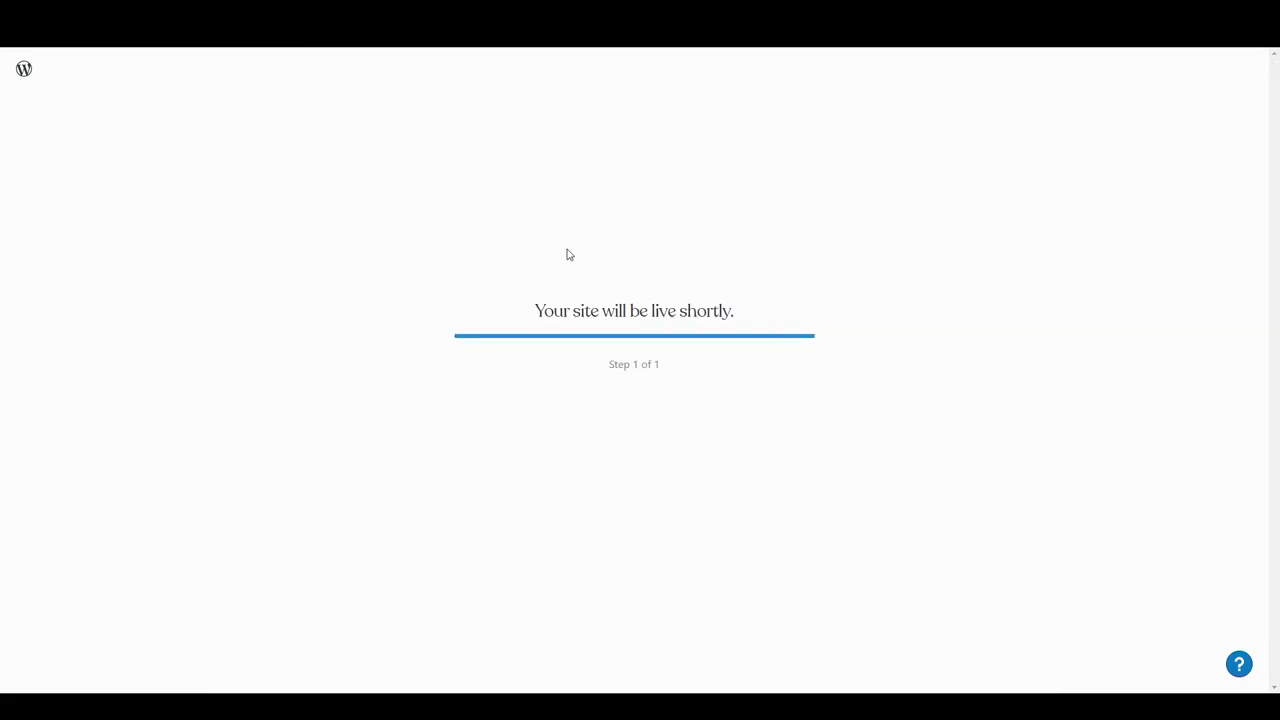